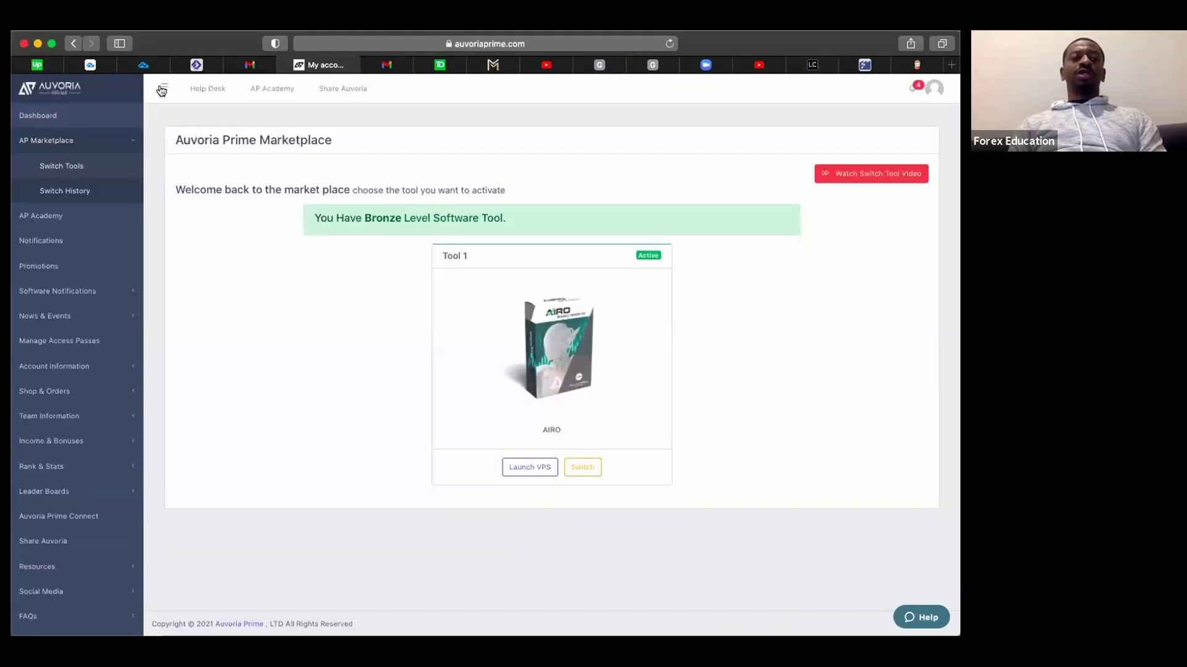
{"action": "left_click", "coordinate": [164, 87]}
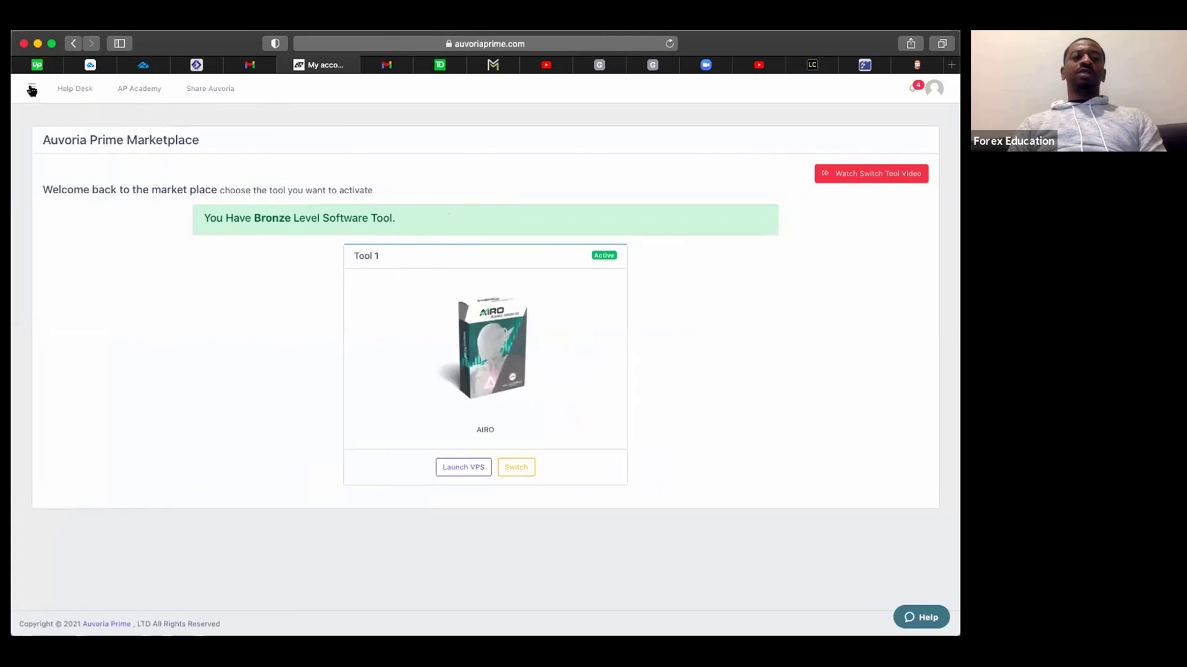
{"action": "left_click", "coordinate": [29, 90]}
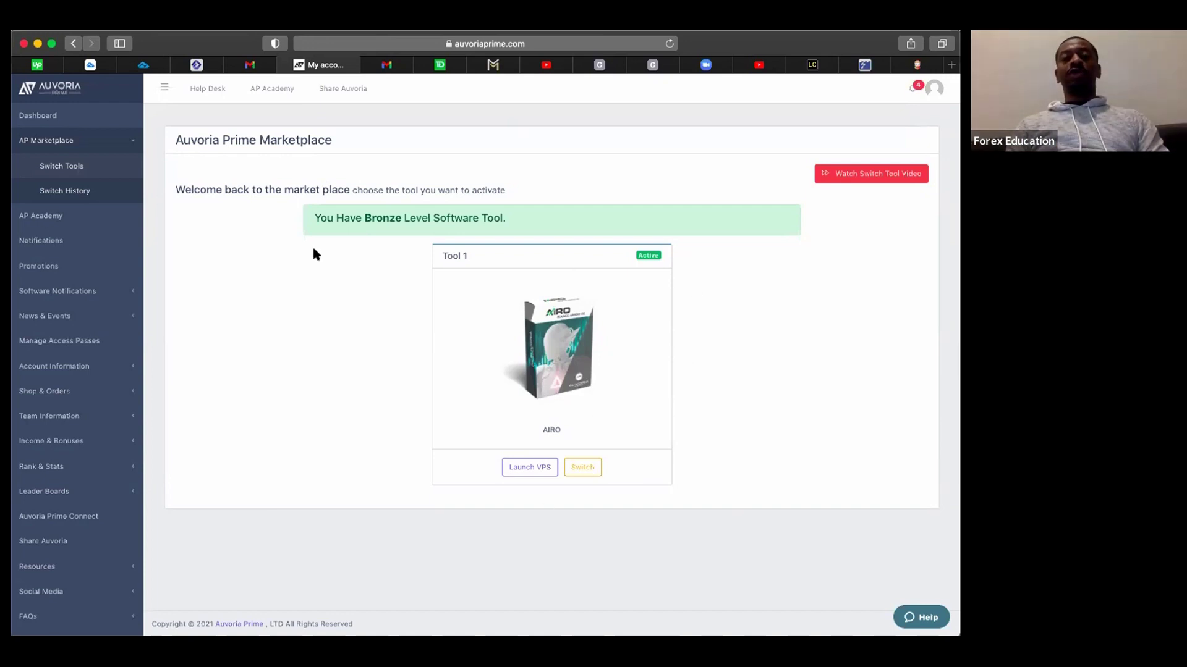
Launch the VPS page for the AIRO tool, select the running Access Pass account and dismiss the VPS password dialog
{"action": "left_click", "coordinate": [521, 470]}
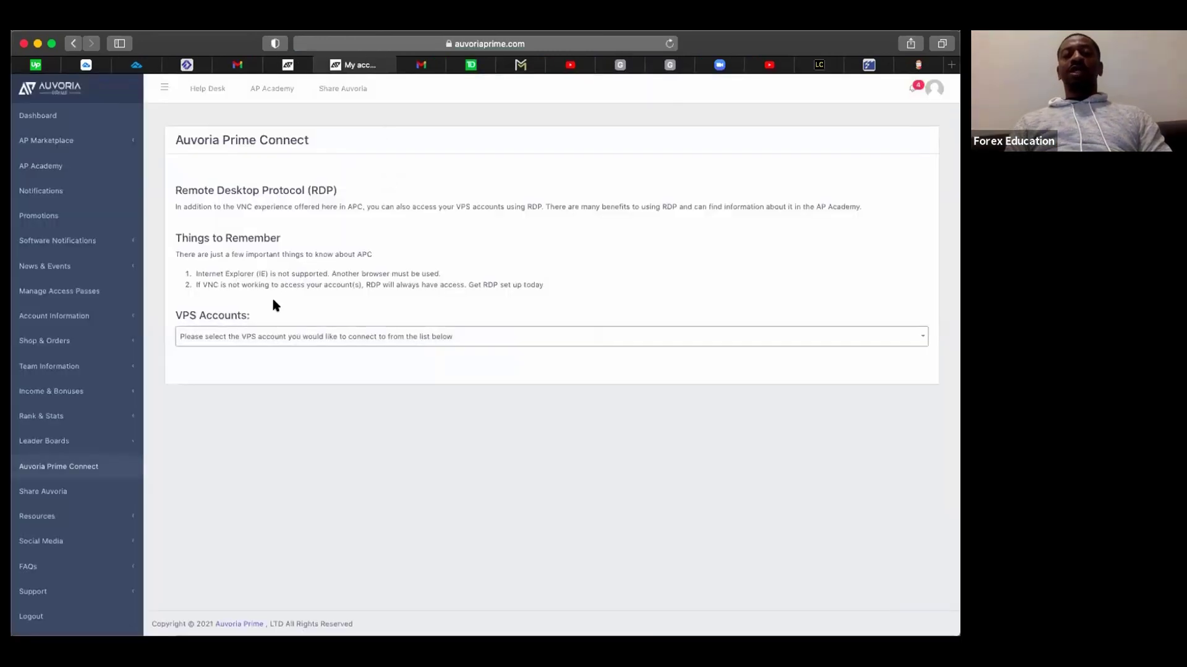
{"action": "left_click", "coordinate": [246, 342]}
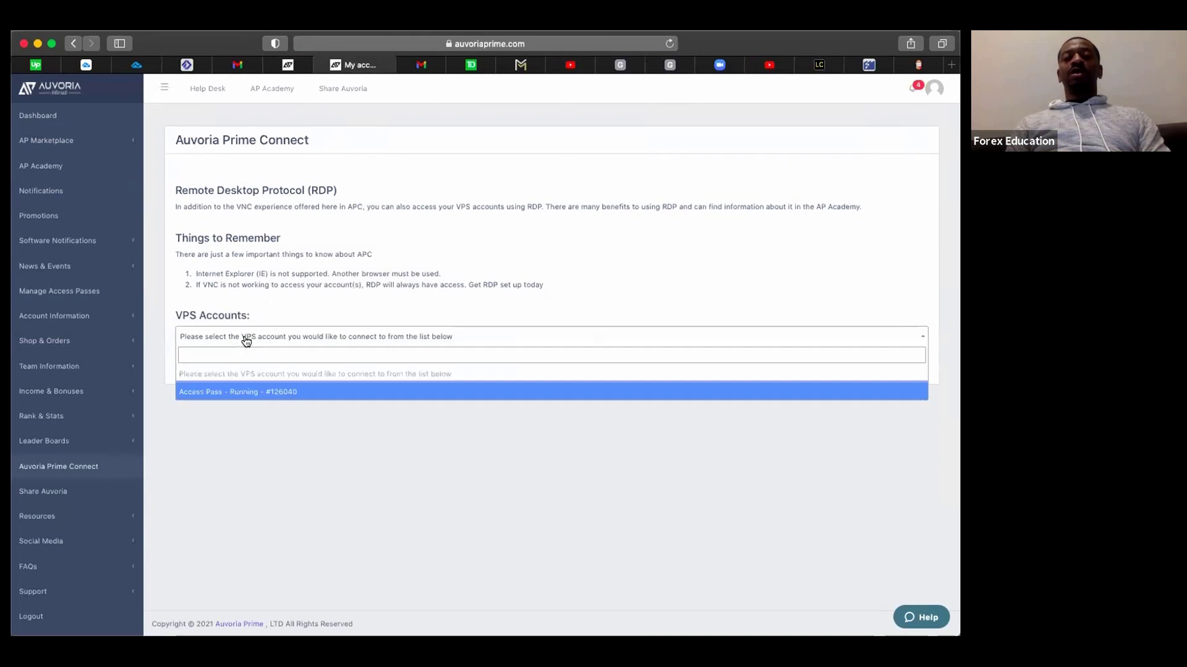
{"action": "left_click", "coordinate": [253, 393]}
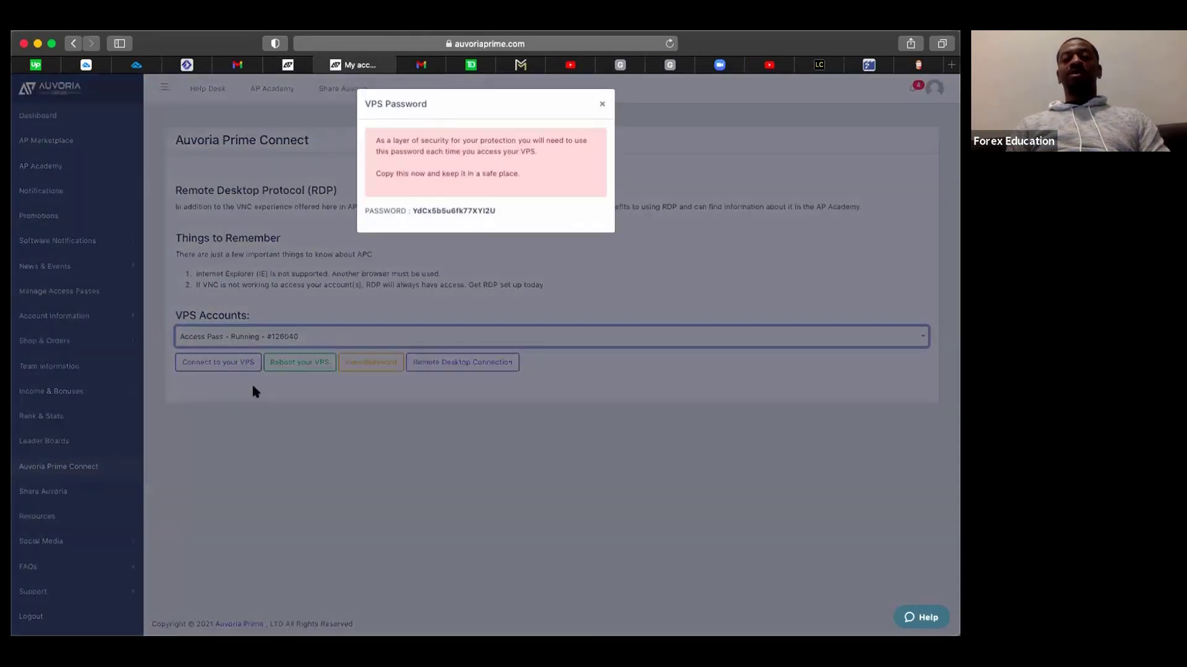
{"action": "left_click", "coordinate": [605, 102]}
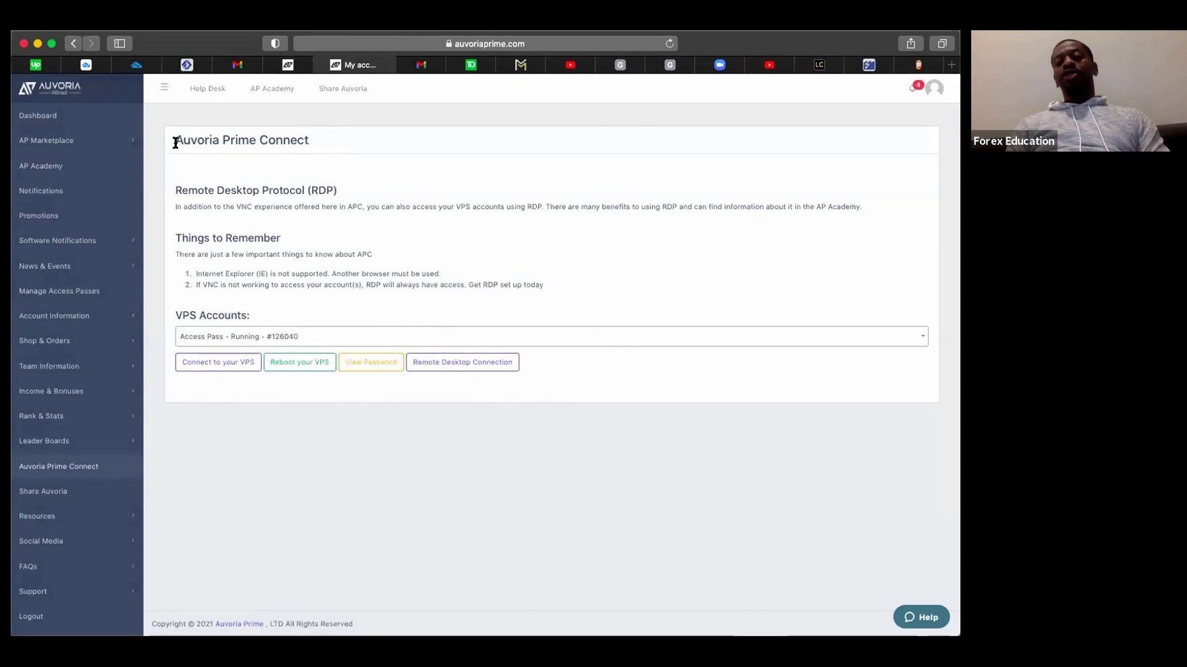
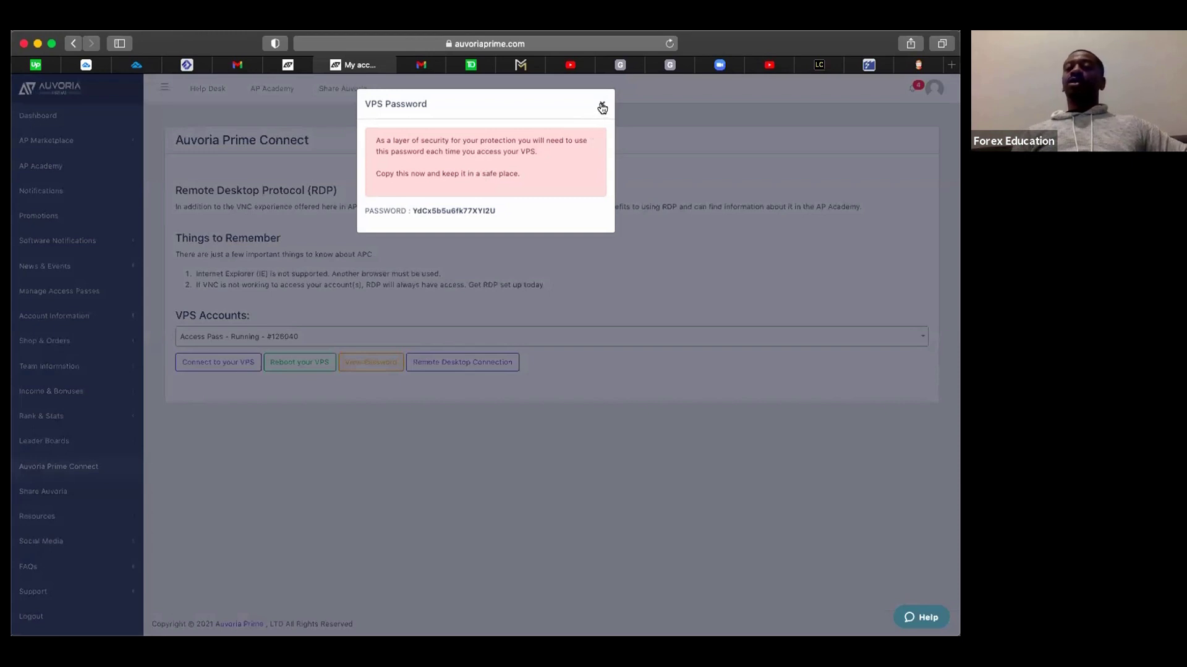
Review the selected account's VPS password and its Remote Desktop Connection credentials, closing each dialog
{"action": "left_click", "coordinate": [602, 108]}
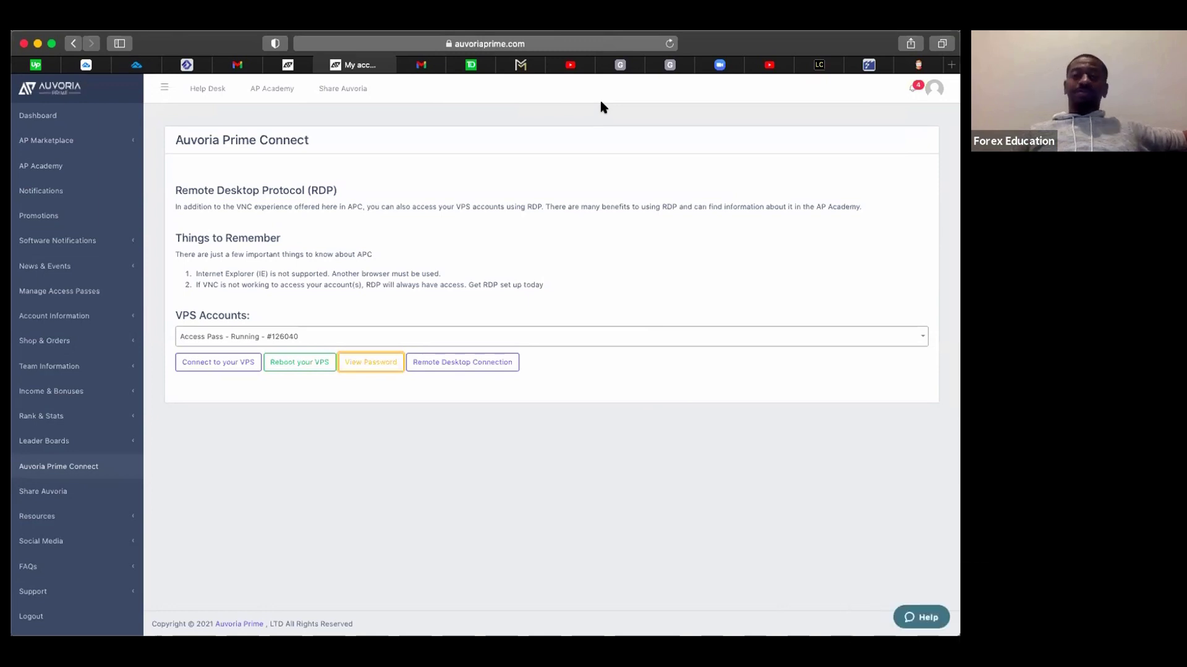
{"action": "left_click", "coordinate": [450, 362]}
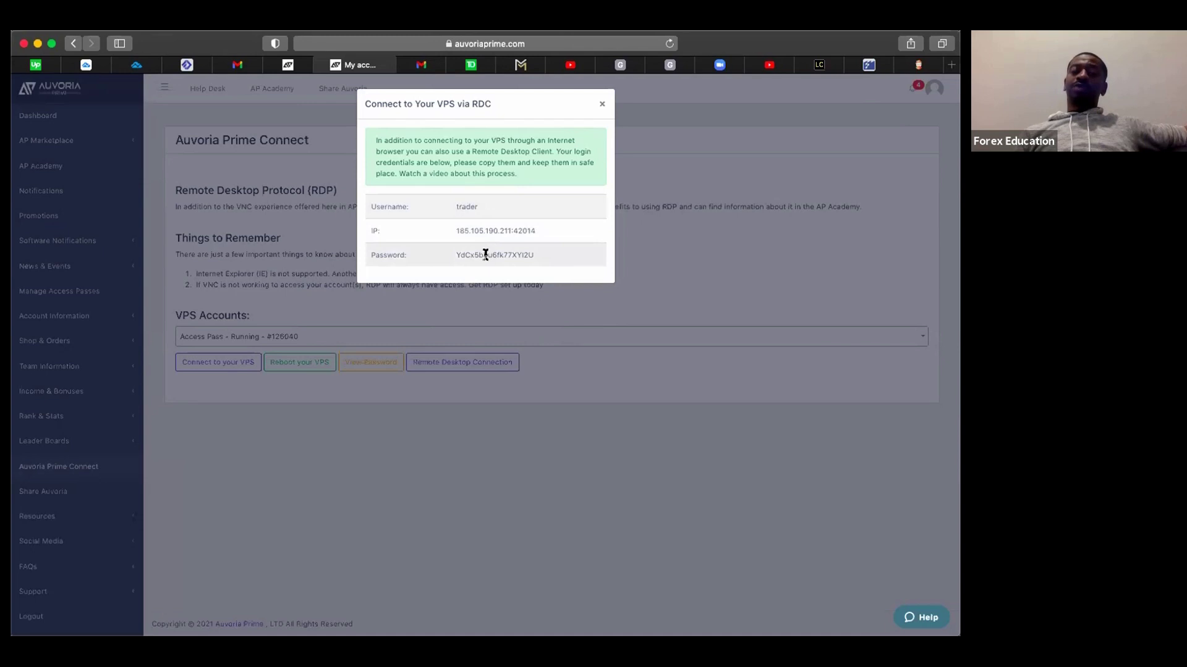
{"action": "left_click", "coordinate": [602, 107]}
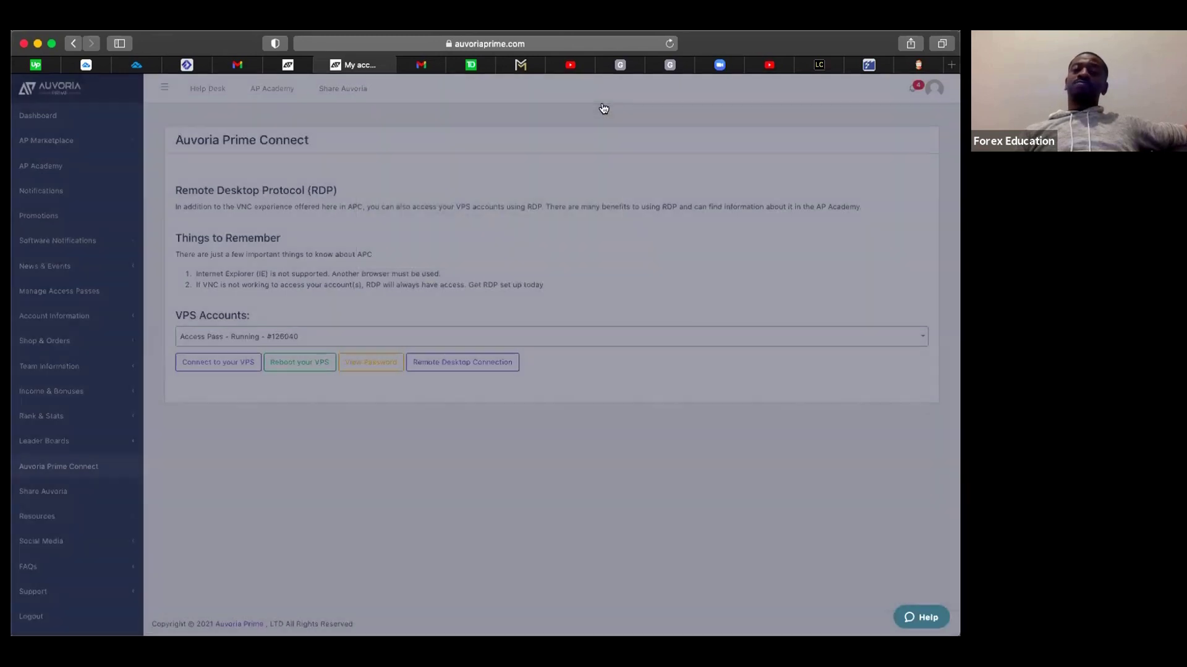
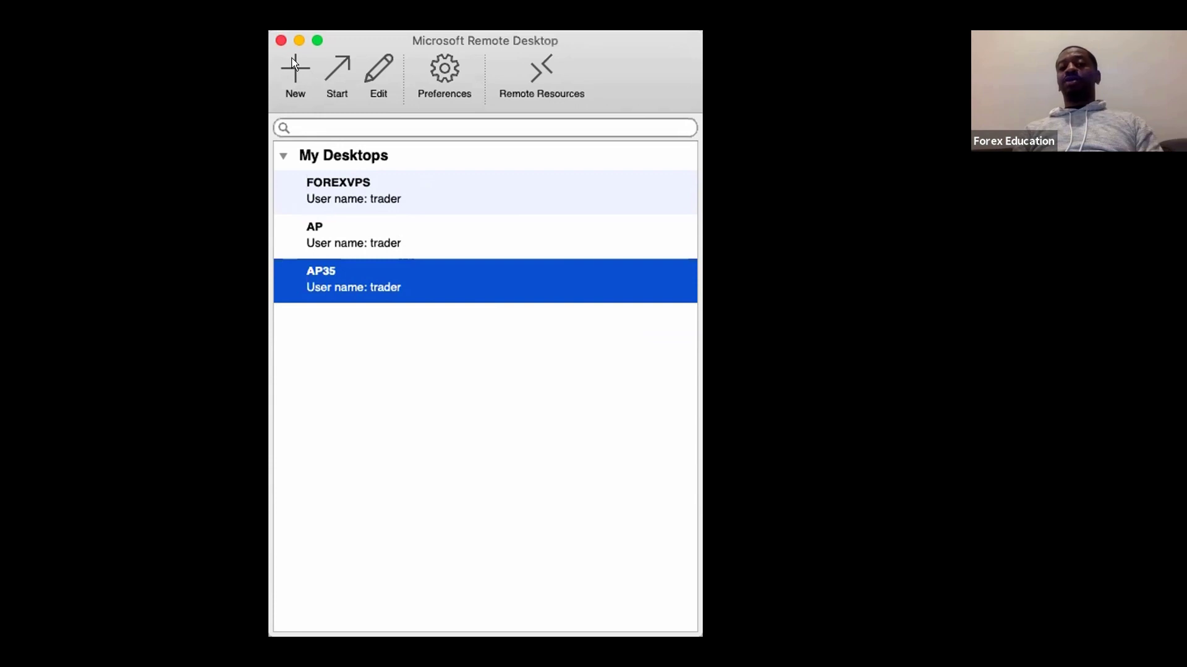
{"action": "left_click", "coordinate": [294, 64]}
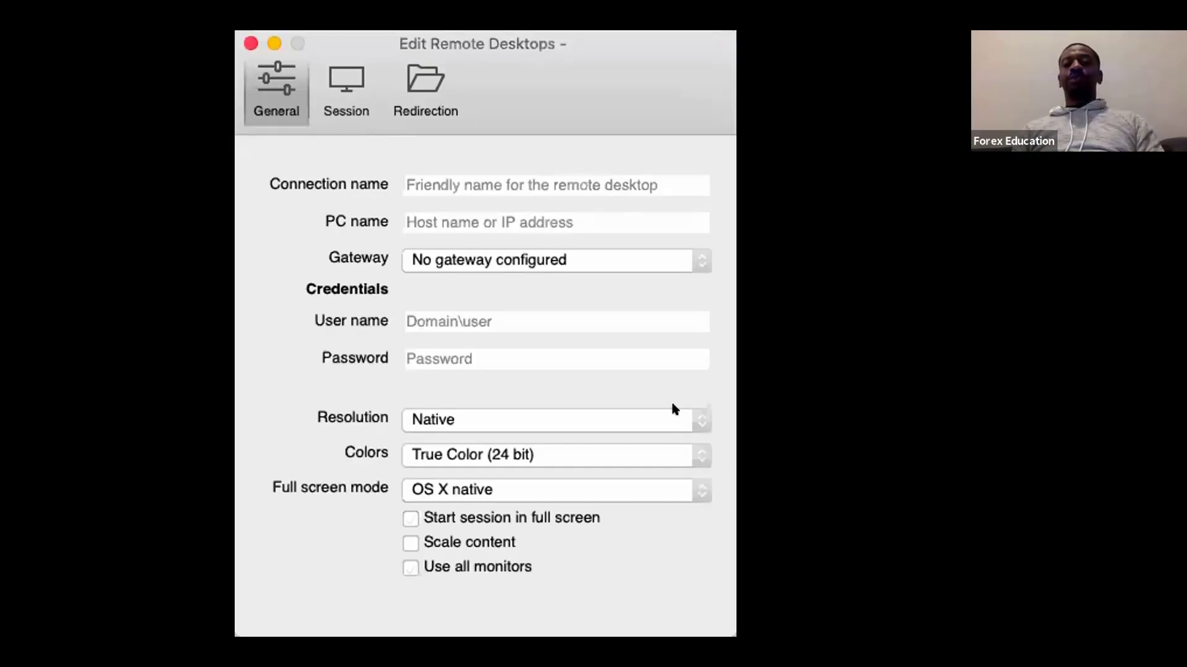
{"action": "left_click", "coordinate": [480, 175]}
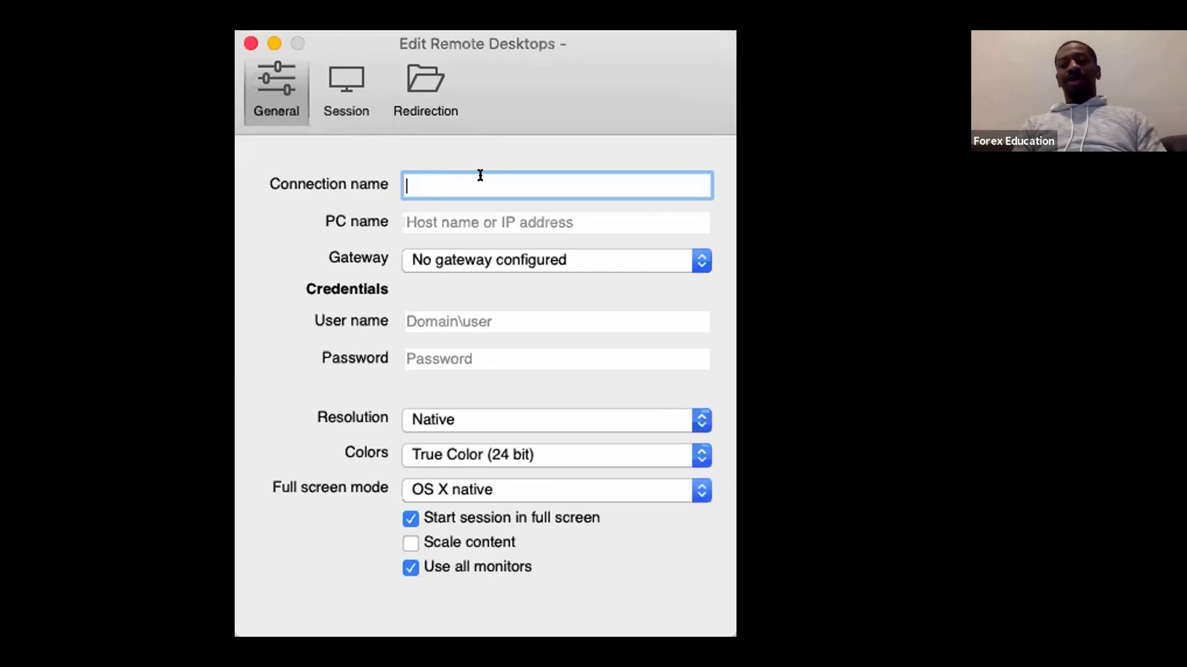
{"action": "type", "text": "AIRQ"}
{"action": "key", "text": "BackSpace"}
{"action": "key", "text": "BackSpace"}
{"action": "key", "text": "BackSpace"}
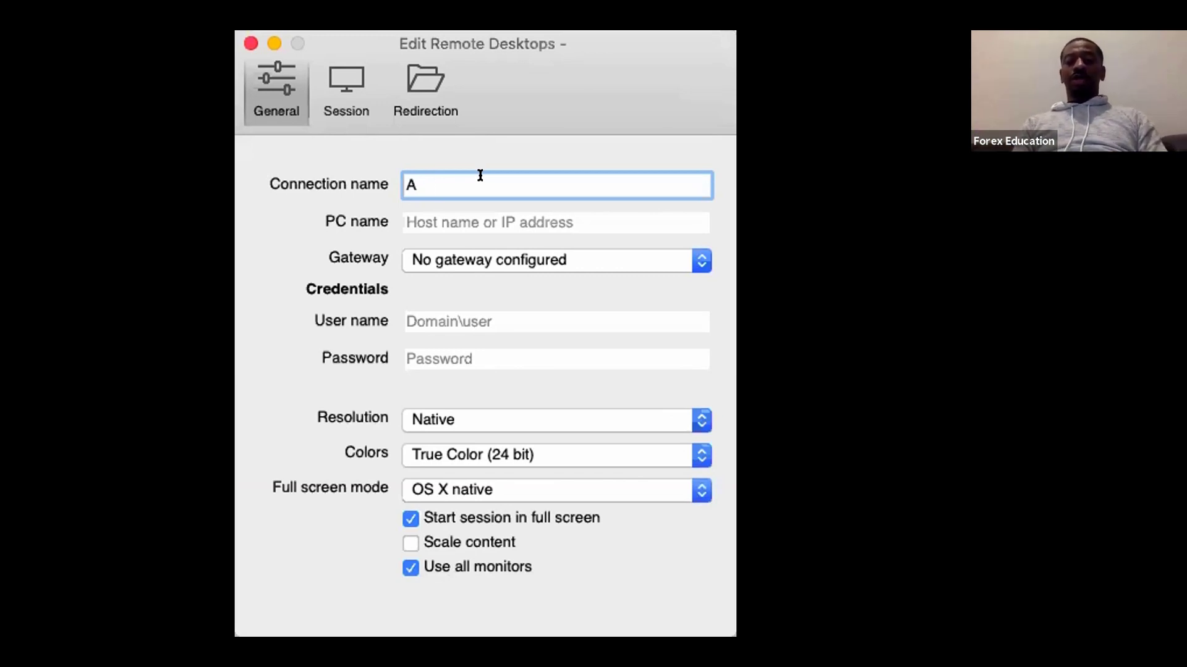
{"action": "type", "text": "P"}
{"action": "key", "text": "BackSpace"}
{"action": "key", "text": "BackSpace"}
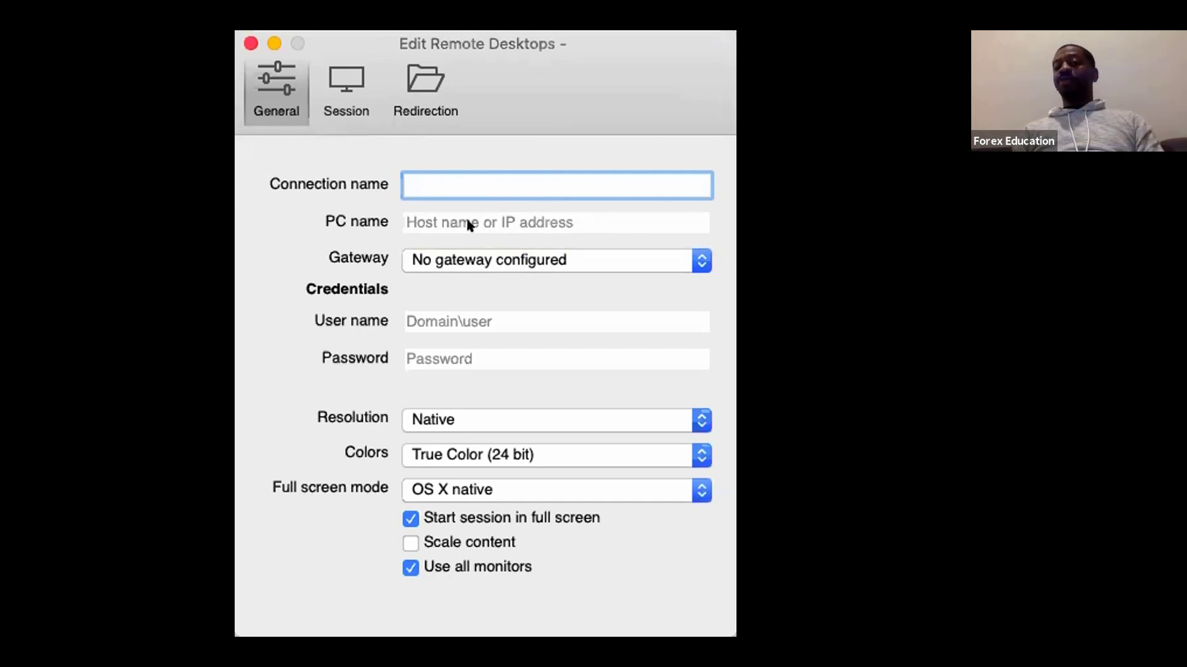
{"action": "left_click", "coordinate": [479, 316]}
{"action": "type", "text": "trader"}
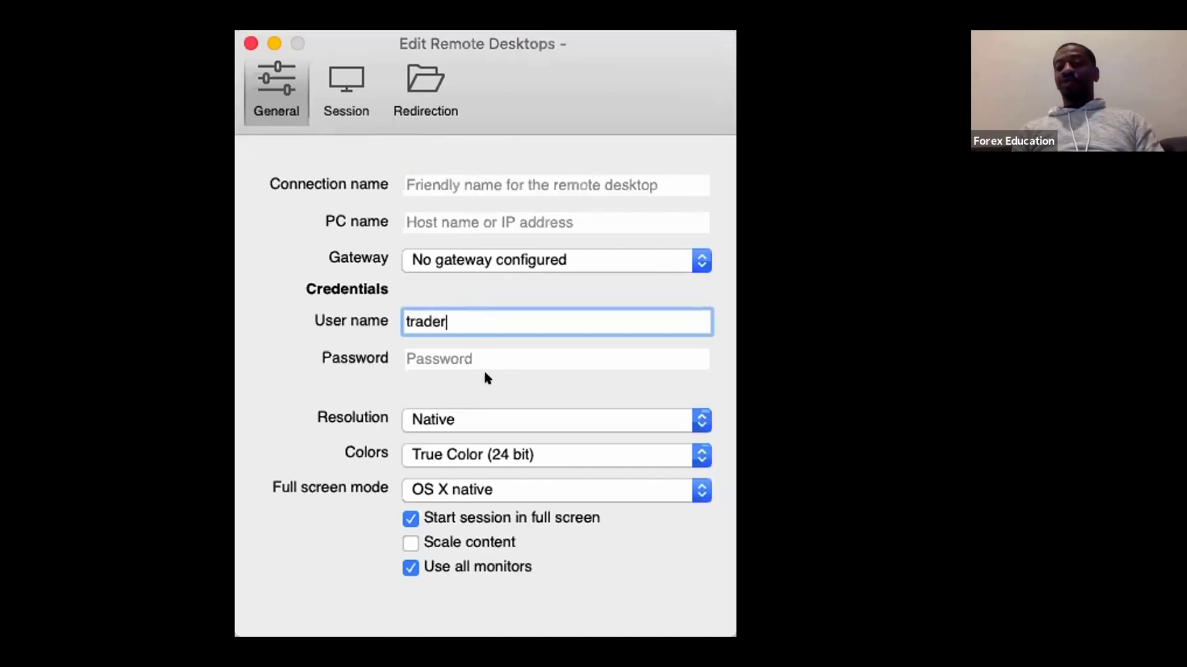
{"action": "key", "text": "BackSpace"}
{"action": "key", "text": "BackSpace"}
{"action": "key", "text": "BackSpace"}
{"action": "key", "text": "BackSpace"}
{"action": "key", "text": "BackSpace"}
{"action": "key", "text": "BackSpace"}
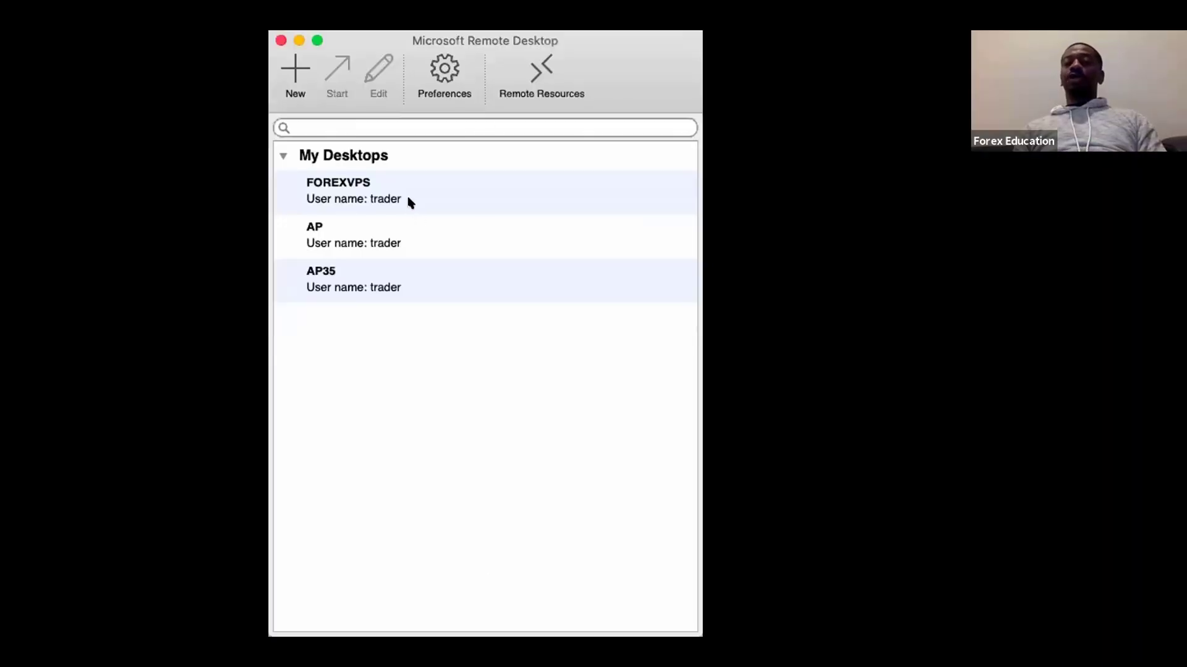
Connect to the AP35 remote desktop and minimise the open MetaTrader window to reach the (1) AIRO (Dev) desktop shortcut
{"action": "left_click", "coordinate": [365, 289]}
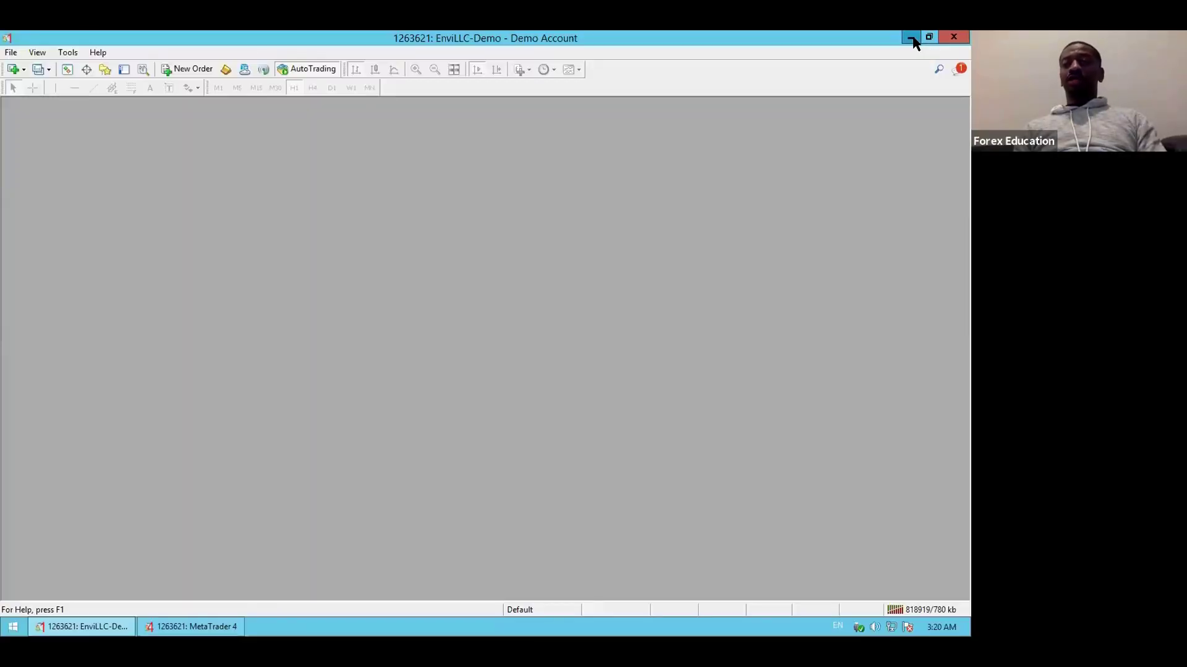
{"action": "left_click", "coordinate": [911, 37]}
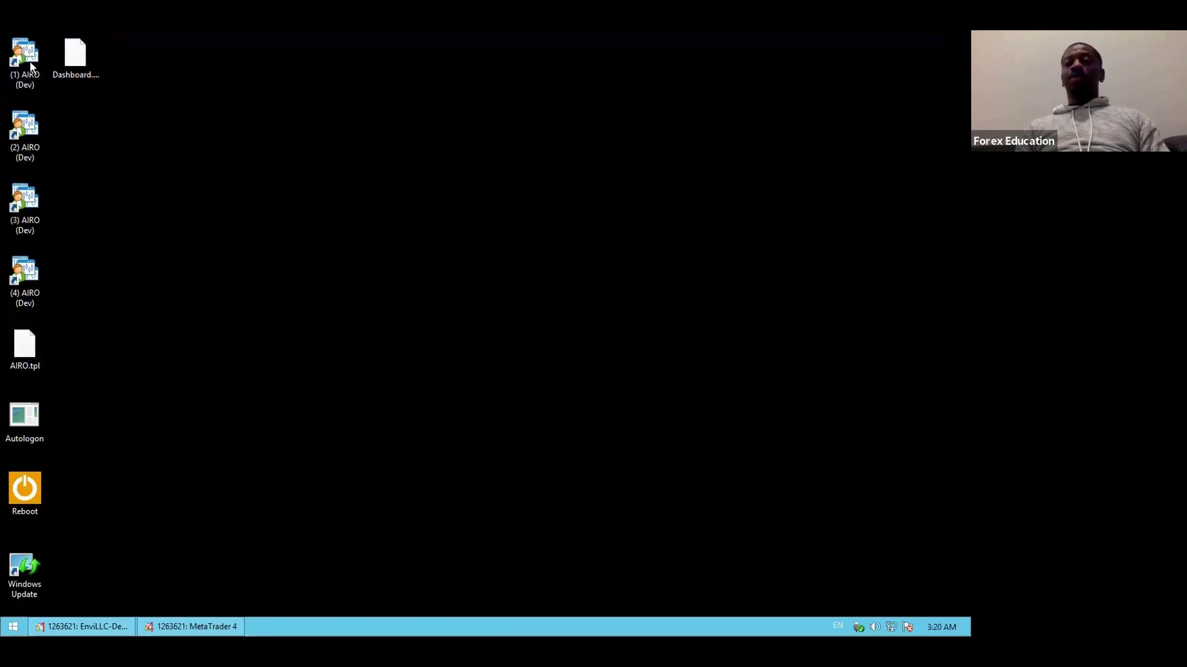
{"action": "key", "text": "Down"}
{"action": "left_click", "coordinate": [9, 76]}
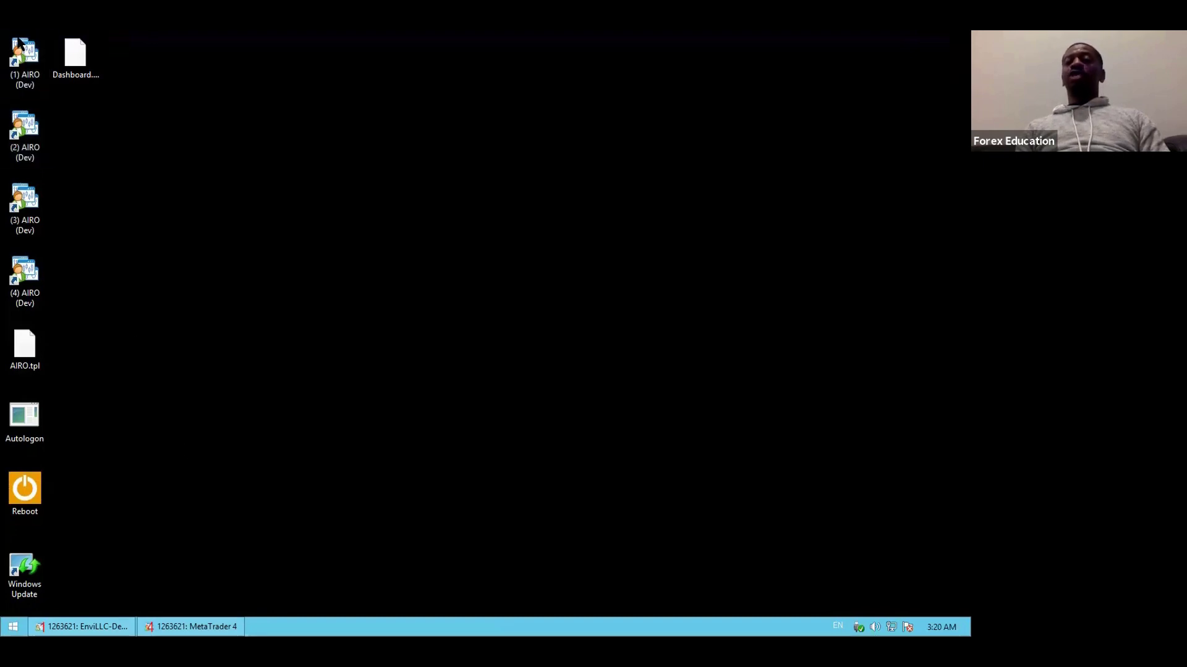
{"action": "double_click", "coordinate": [13, 81]}
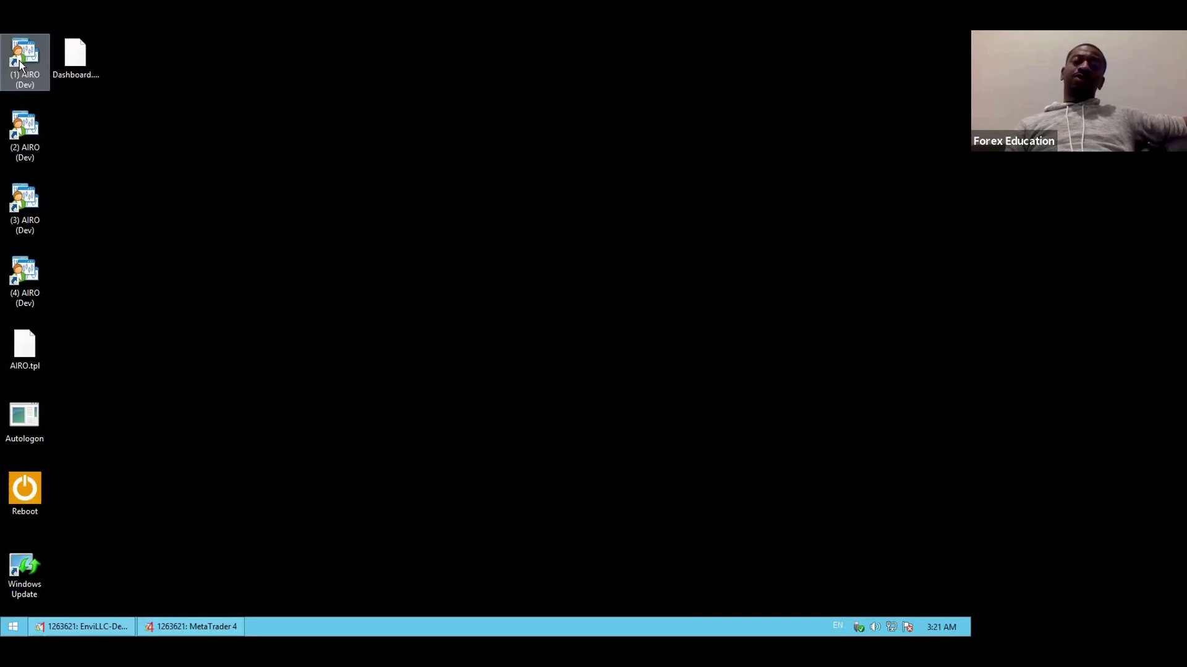
Restore the EnviLLC-Demo terminal and start opening an account on the BearBullMarkets-Demo trading server
{"action": "left_click", "coordinate": [82, 627]}
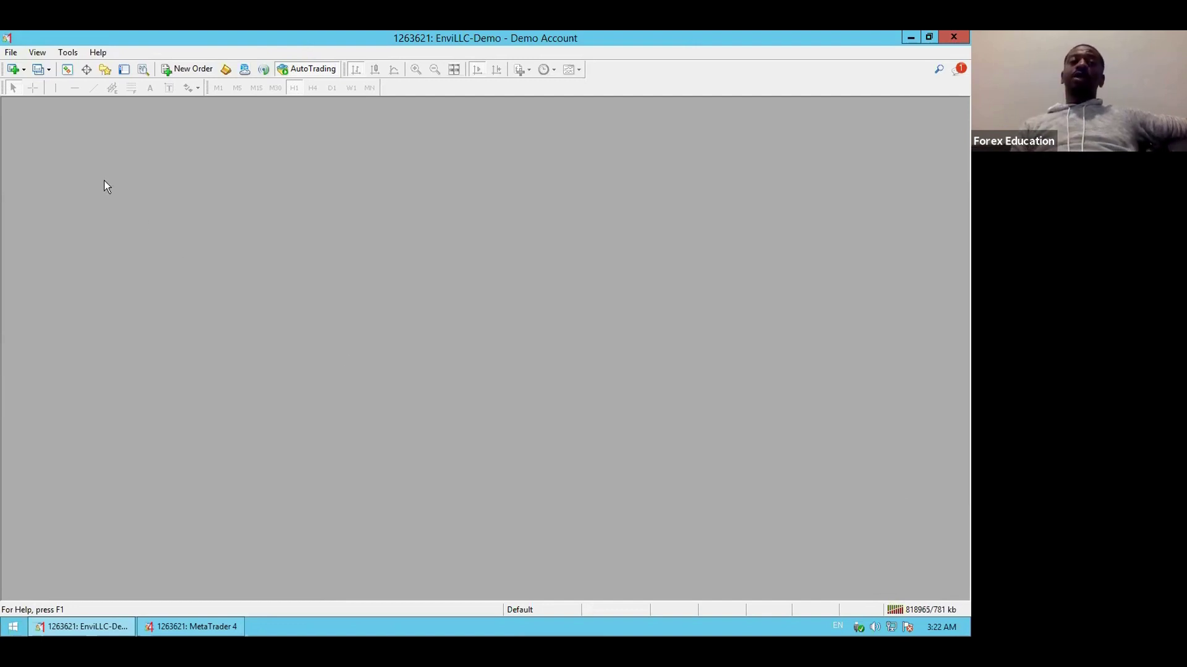
{"action": "left_click", "coordinate": [10, 53]}
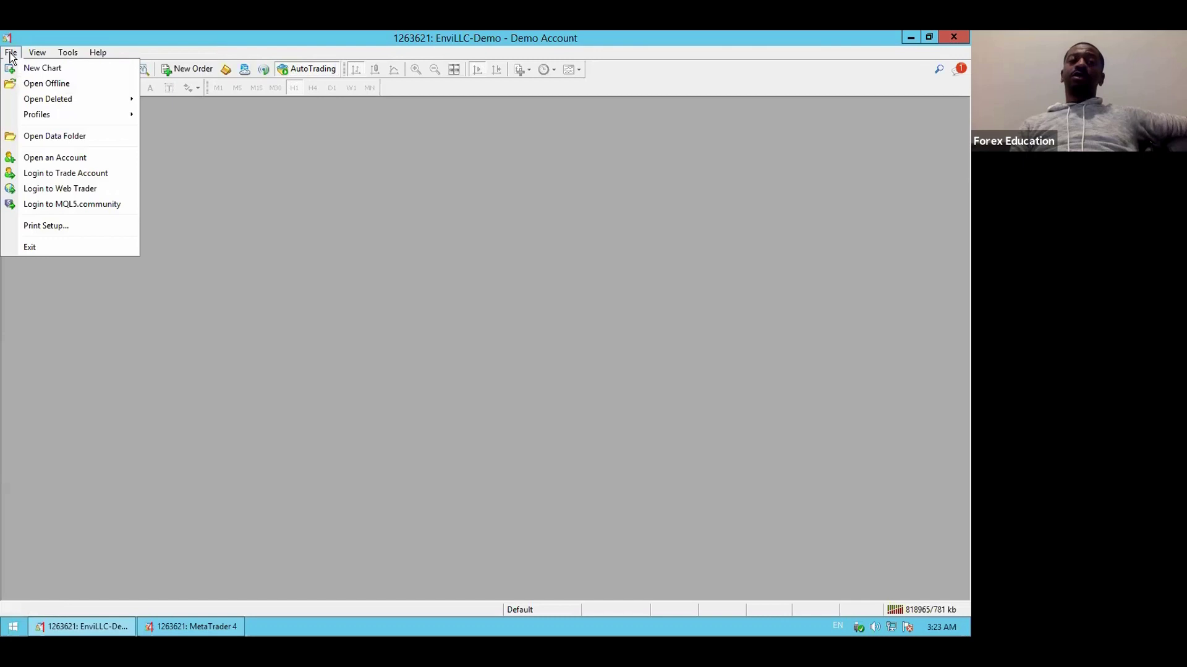
{"action": "left_click", "coordinate": [48, 159]}
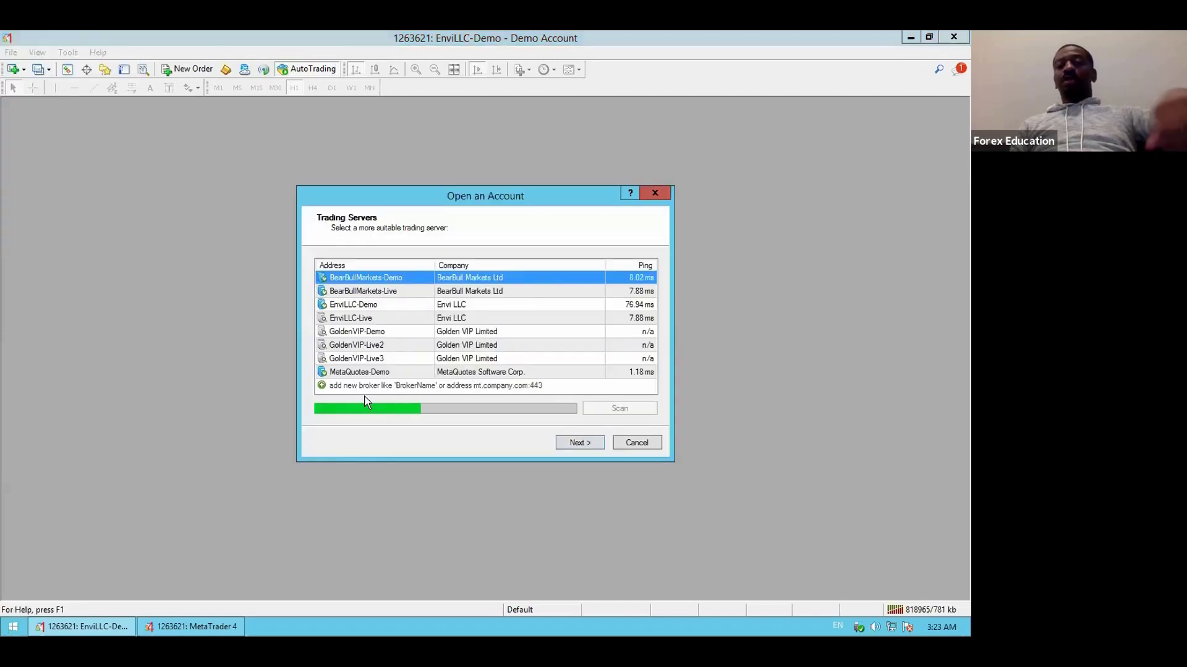
{"action": "left_click", "coordinate": [322, 386]}
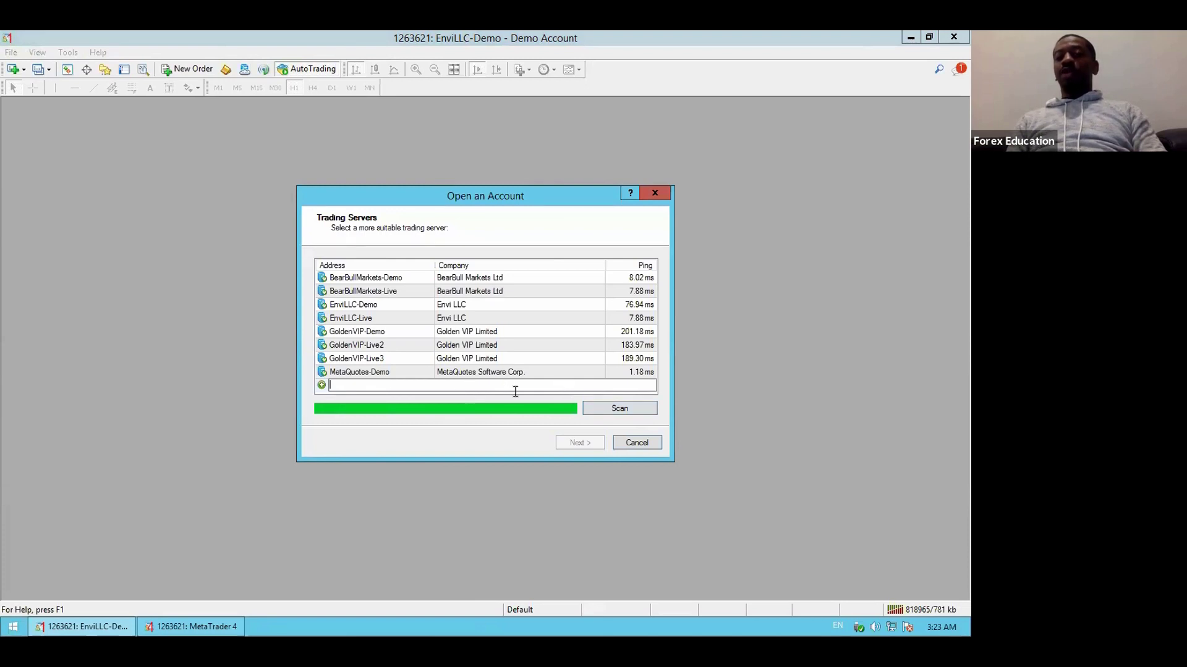
{"action": "left_click", "coordinate": [391, 278]}
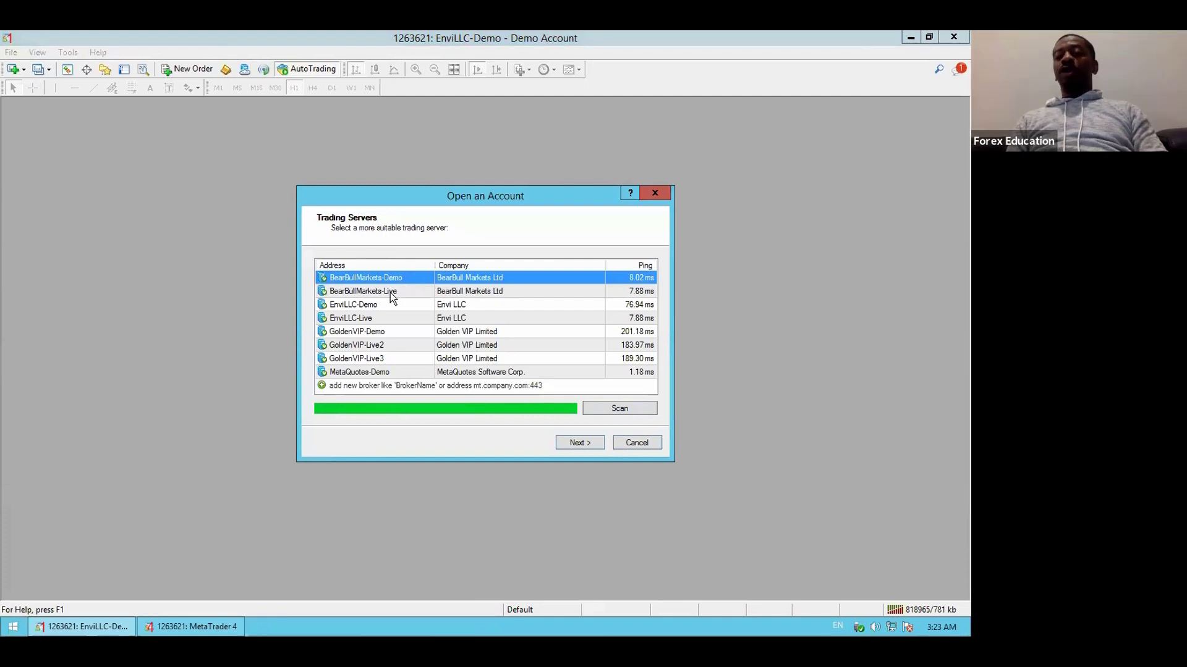
{"action": "left_click", "coordinate": [388, 293]}
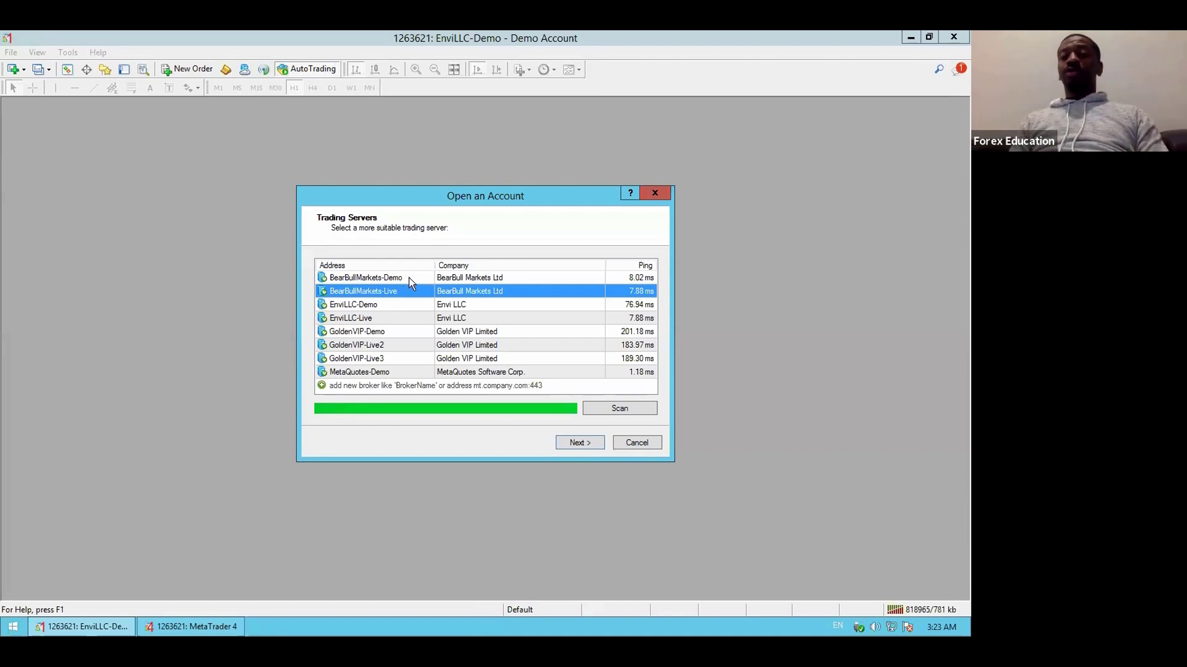
{"action": "left_click", "coordinate": [410, 281]}
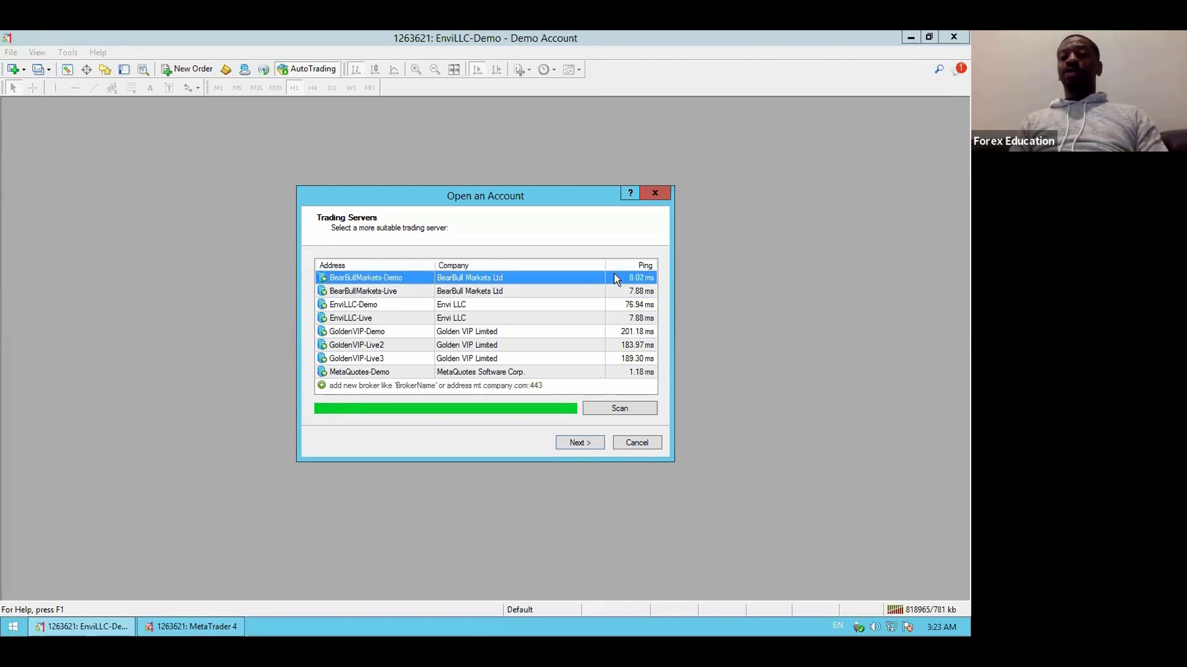
{"action": "left_click", "coordinate": [587, 442]}
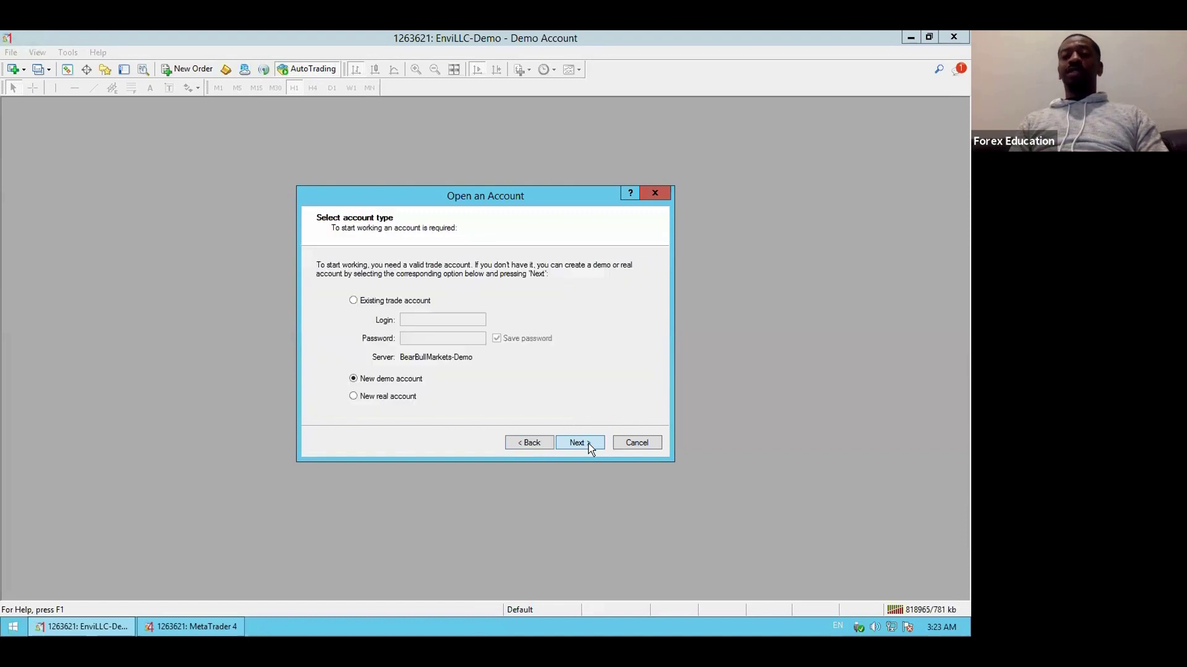
Choose the existing trade account option as the account type for the BearBullMarkets-Demo server
{"action": "left_click", "coordinate": [353, 301]}
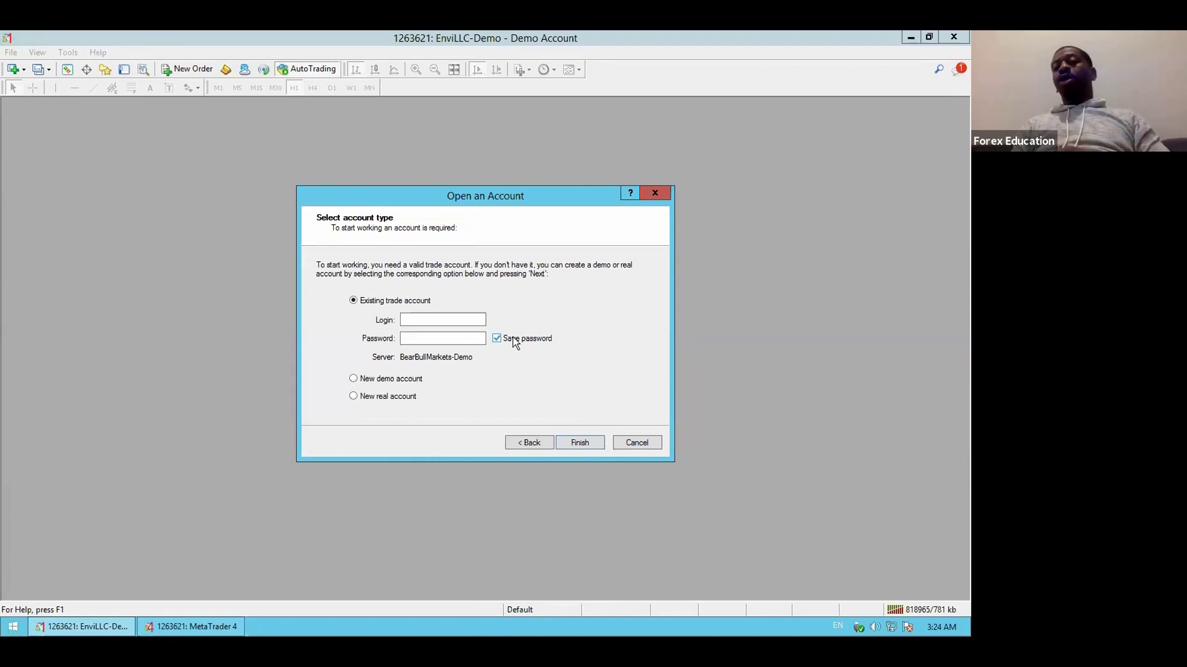
{"action": "left_click", "coordinate": [422, 341]}
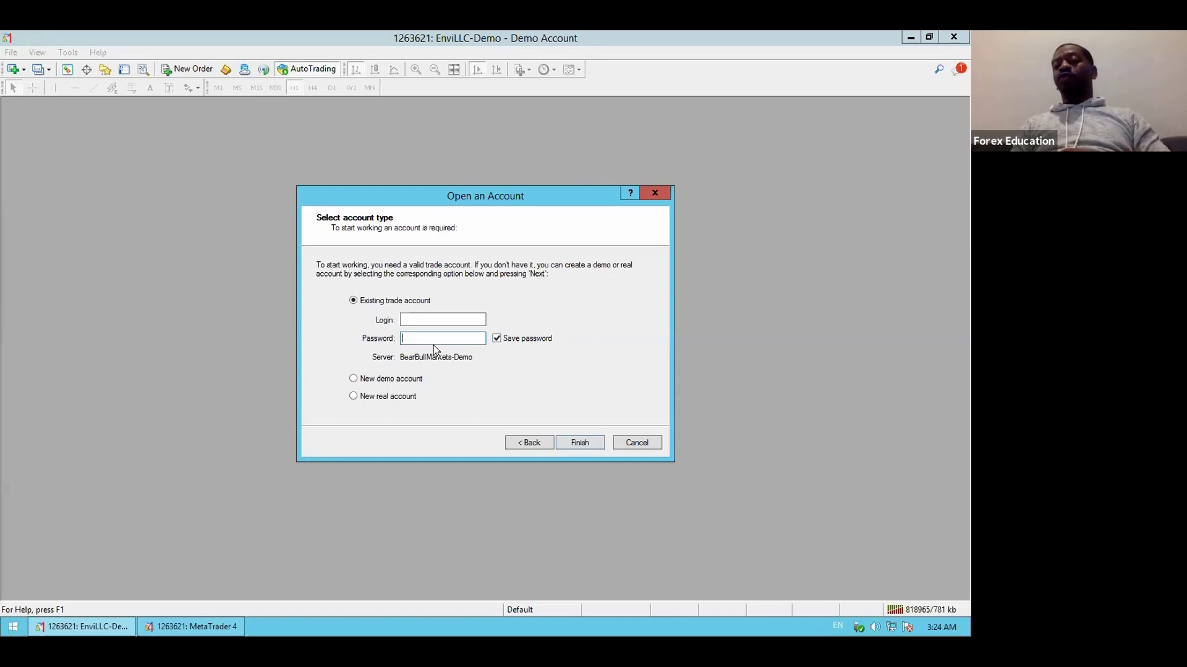
{"action": "left_click", "coordinate": [440, 321]}
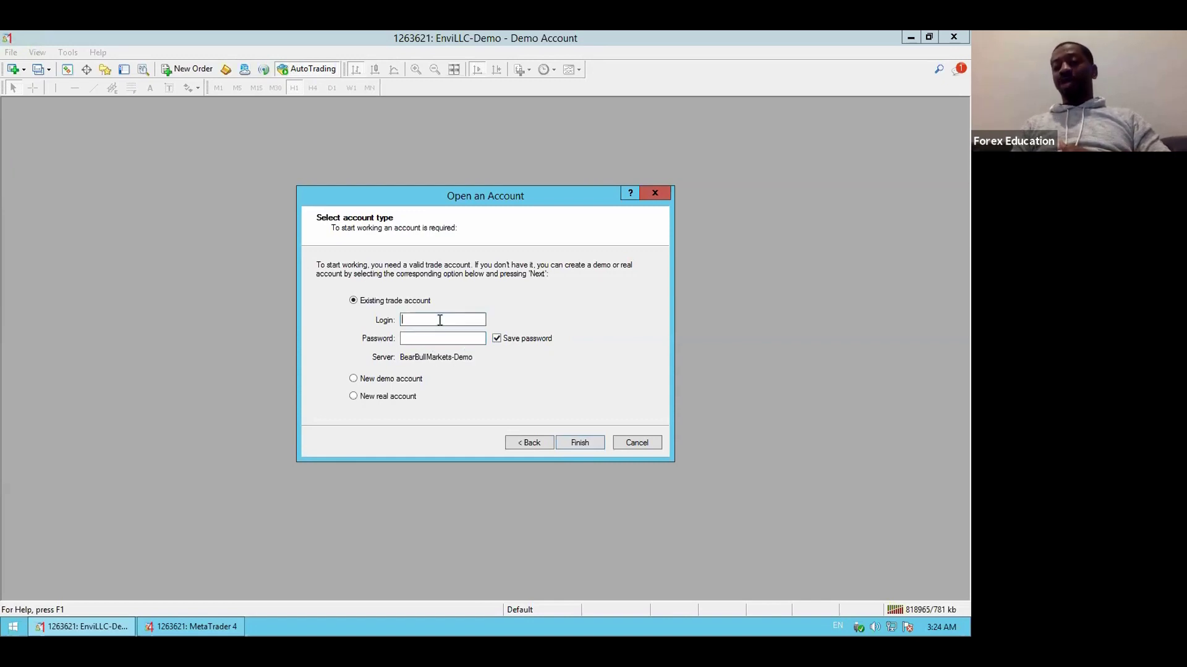
{"action": "type", "text": "a"}
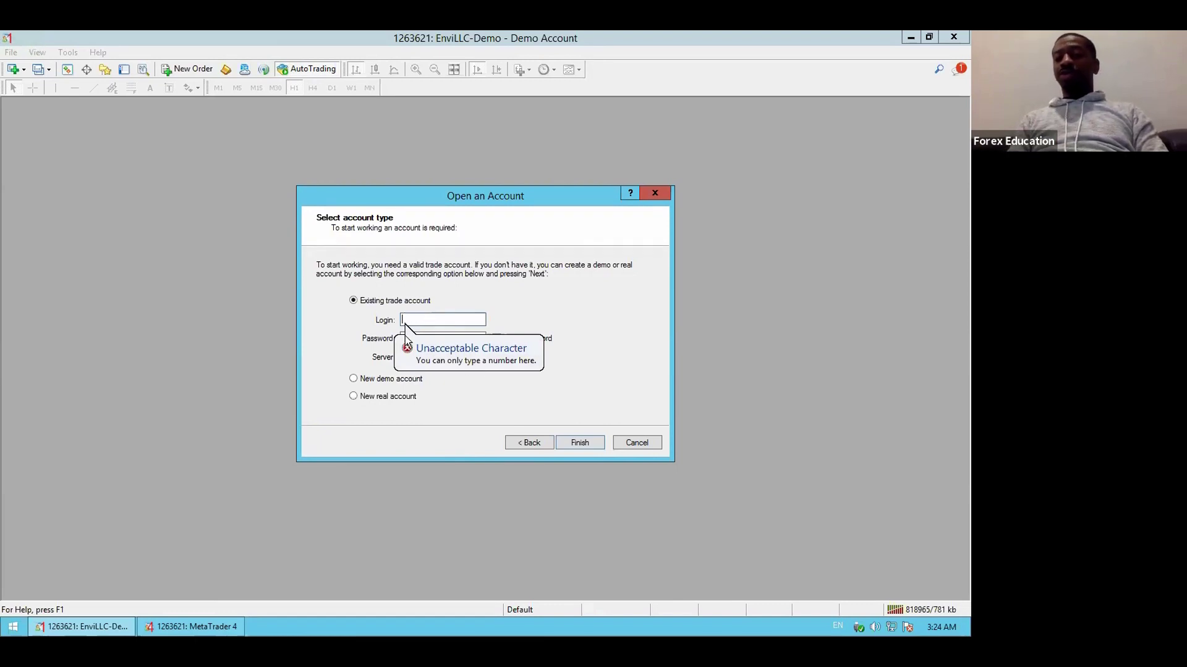
{"action": "key", "text": "alt+r"}
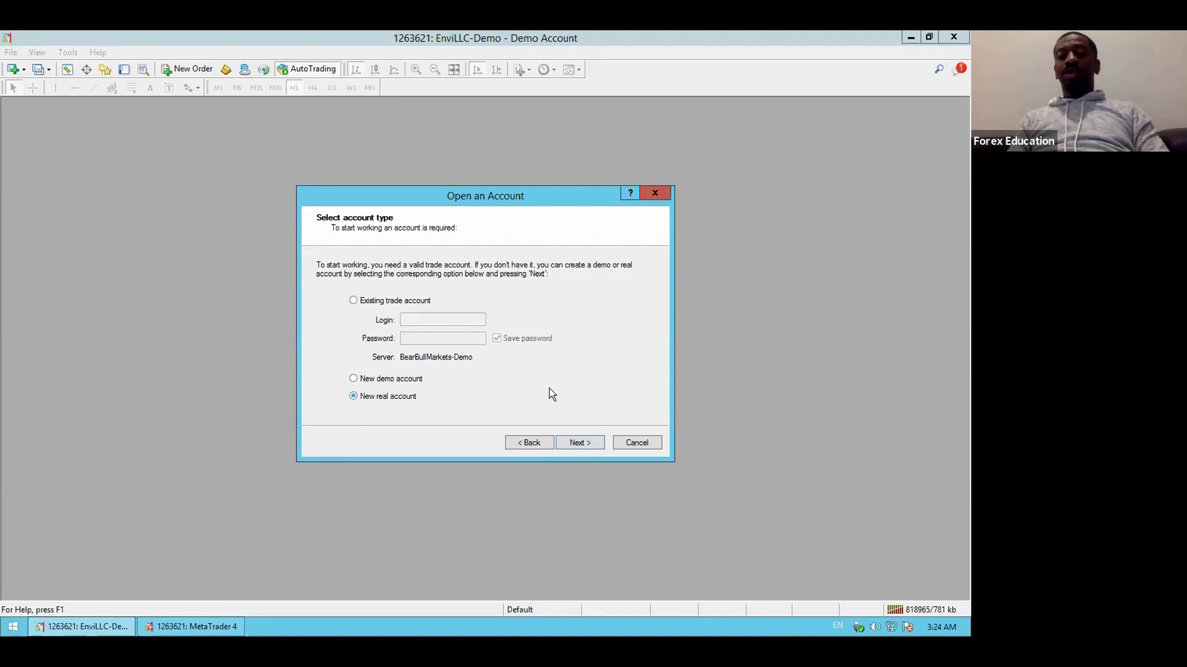
{"action": "left_click", "coordinate": [354, 301]}
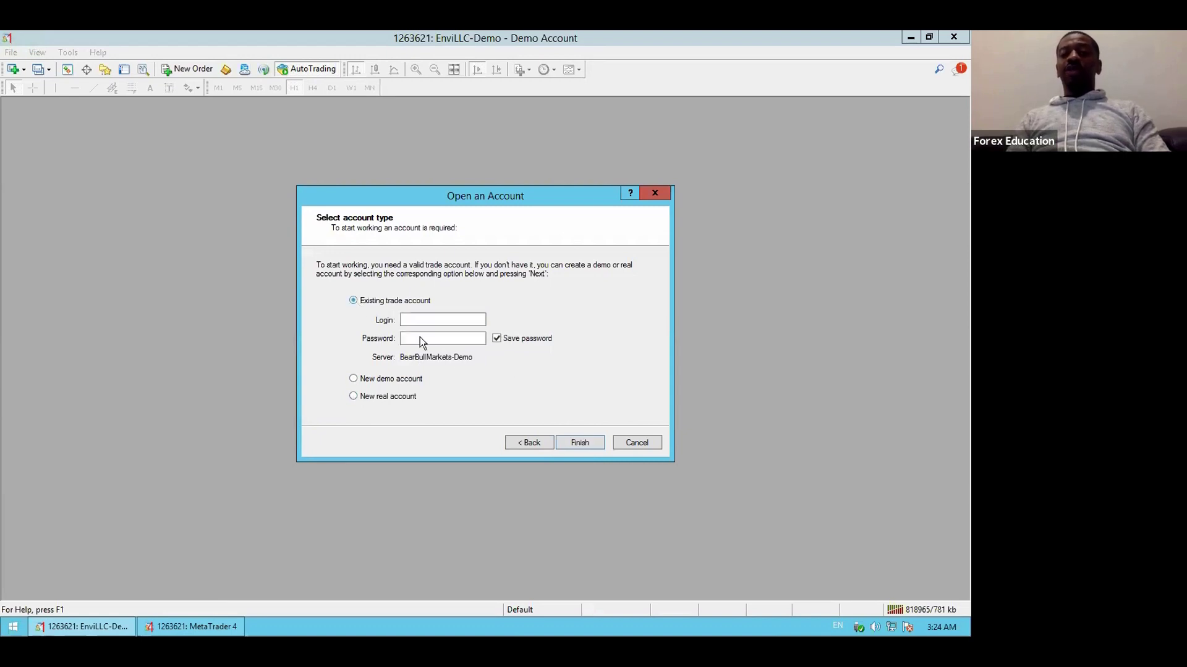
Cancel adding the existing trade account on the BearBullMarkets-Demo server
{"action": "left_click", "coordinate": [432, 340]}
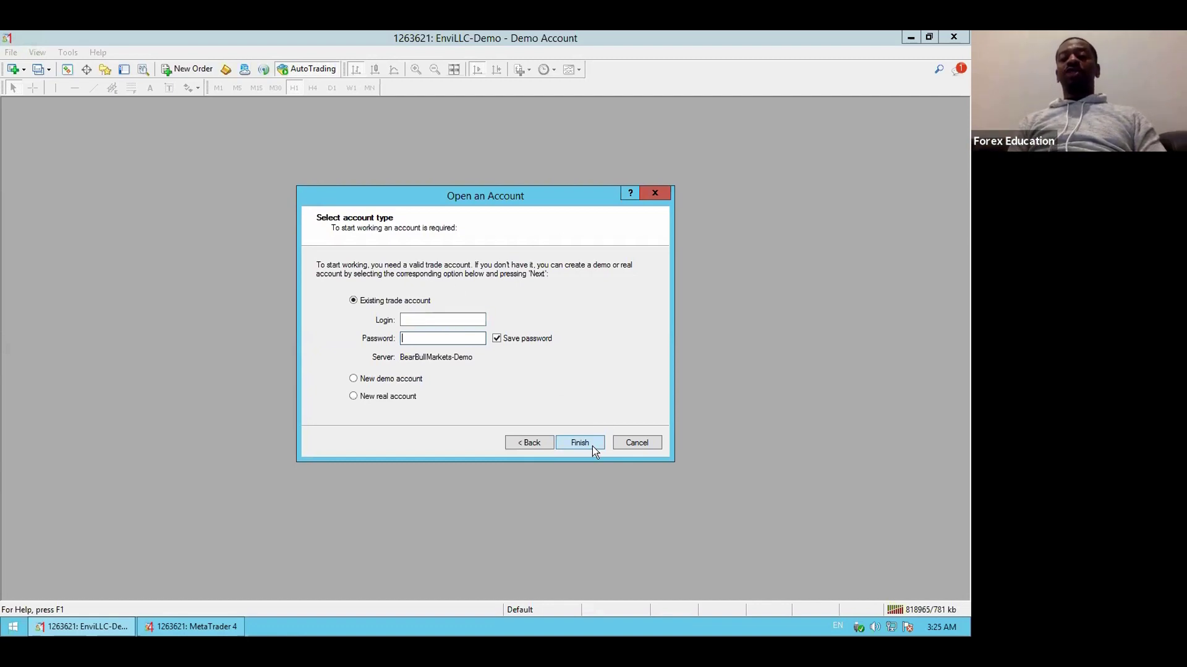
{"action": "left_click", "coordinate": [632, 444]}
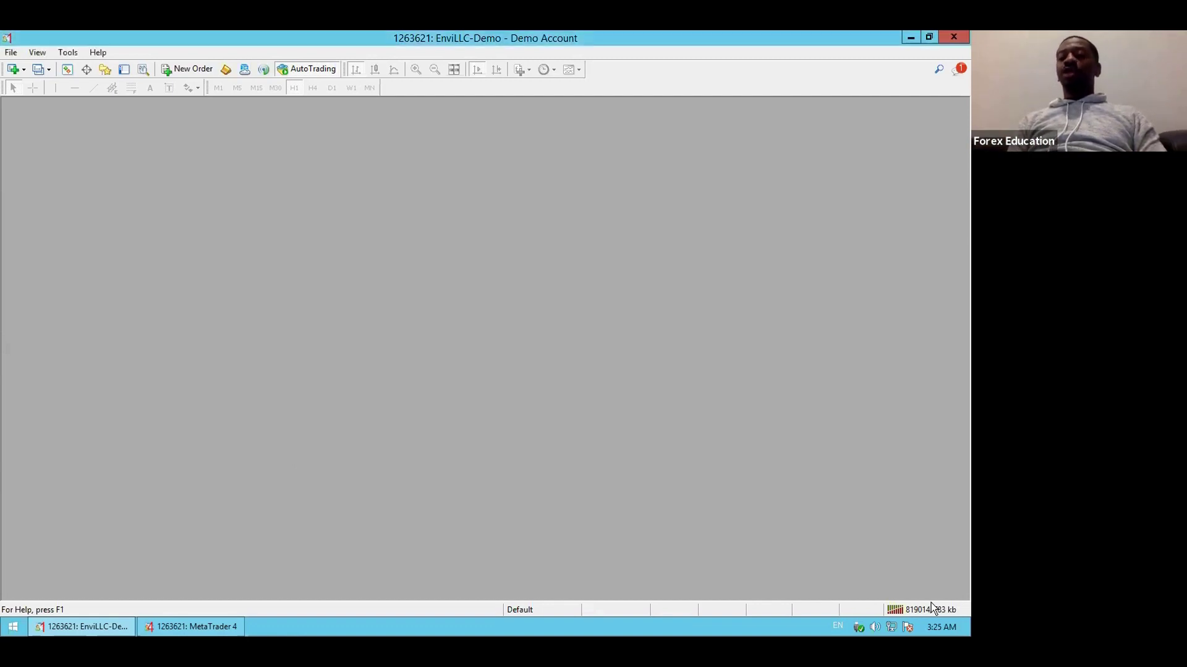
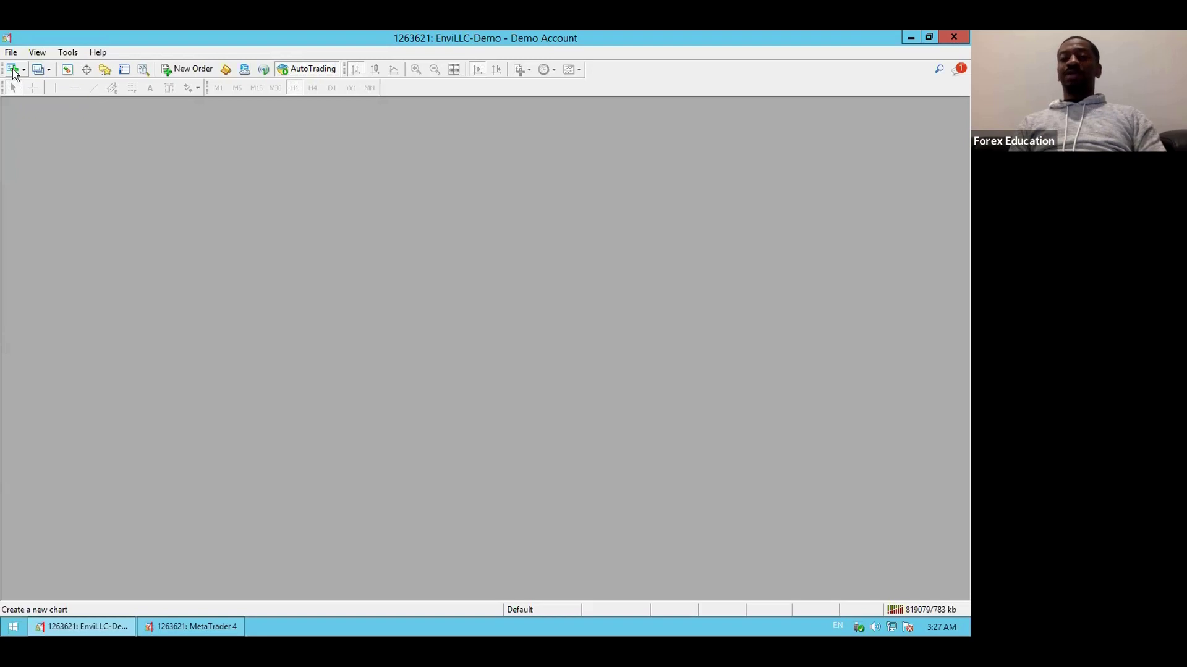
Bring up the terminal's list of available symbols and expand the Forex Majors group
{"action": "left_click", "coordinate": [13, 70]}
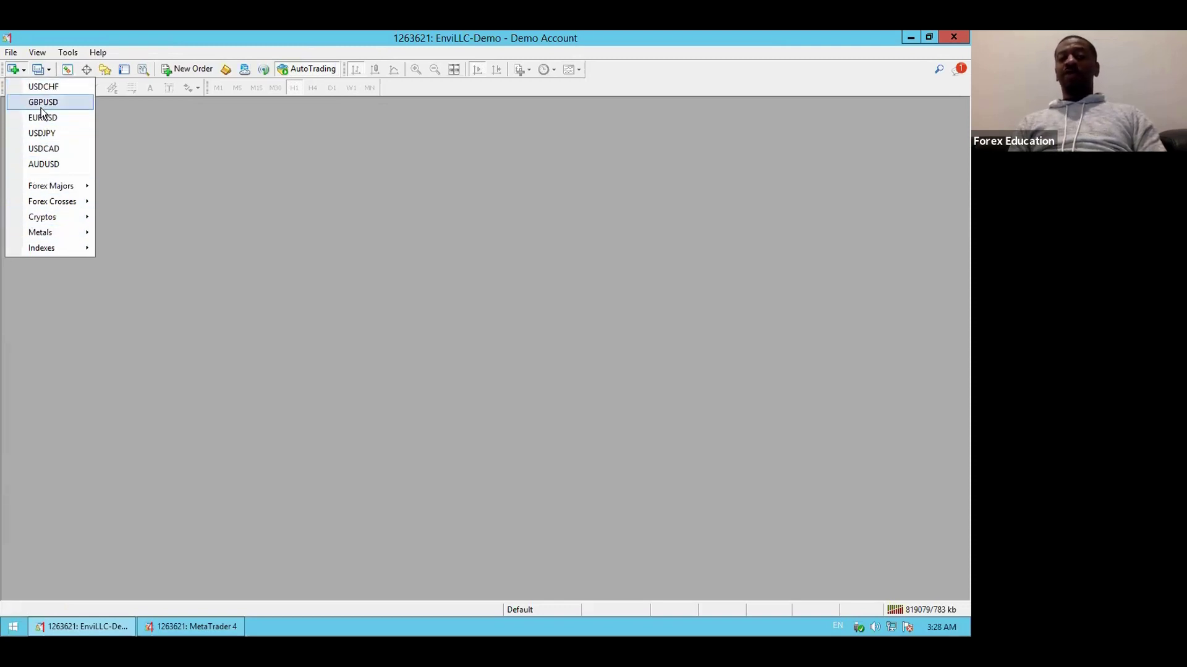
{"action": "left_click", "coordinate": [154, 176]}
{"action": "left_click", "coordinate": [43, 53]}
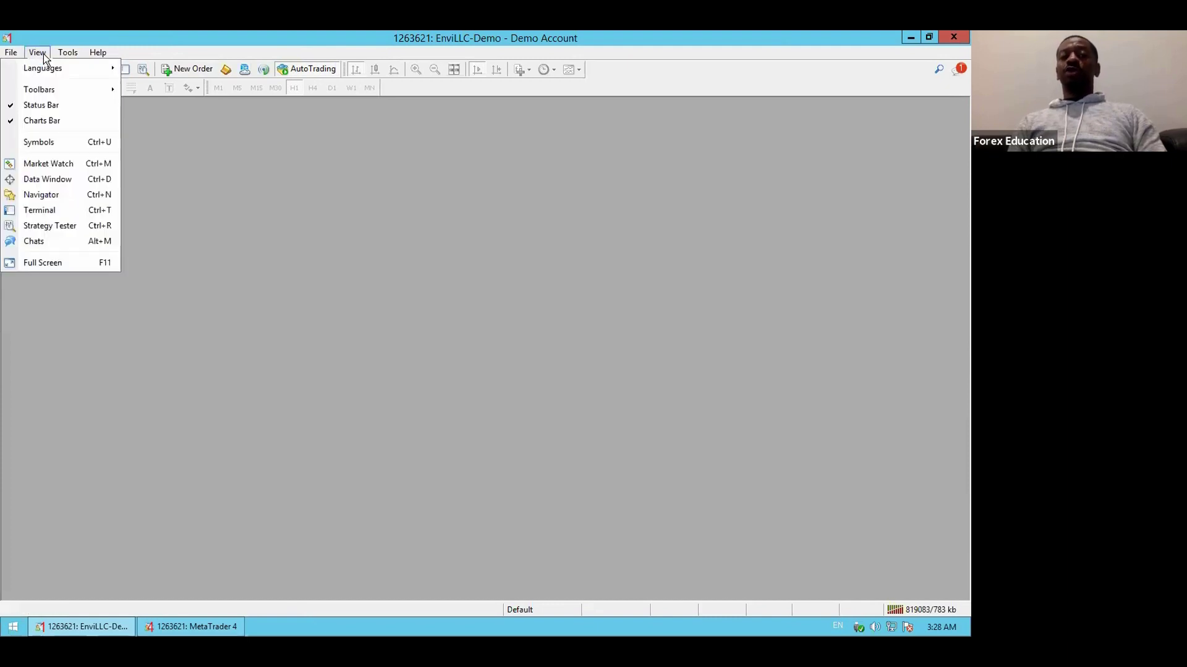
{"action": "left_click", "coordinate": [50, 142]}
{"action": "left_click", "coordinate": [21, 116]}
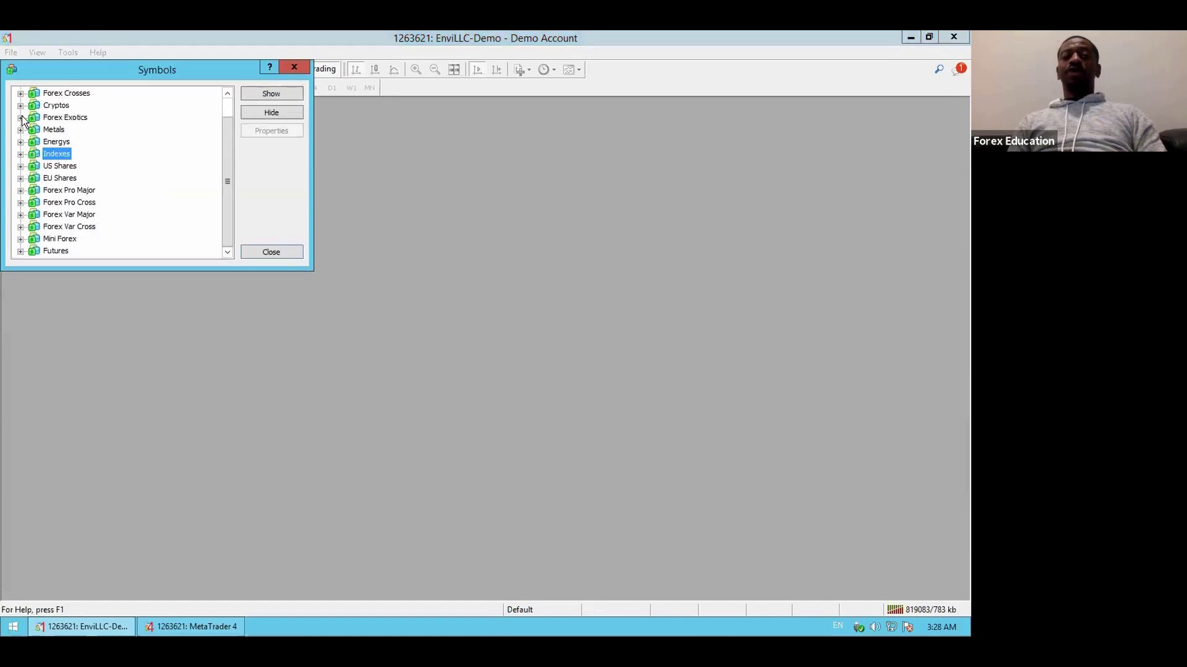
{"action": "left_click_drag", "start_coordinate": [227, 180], "coordinate": [227, 138]}
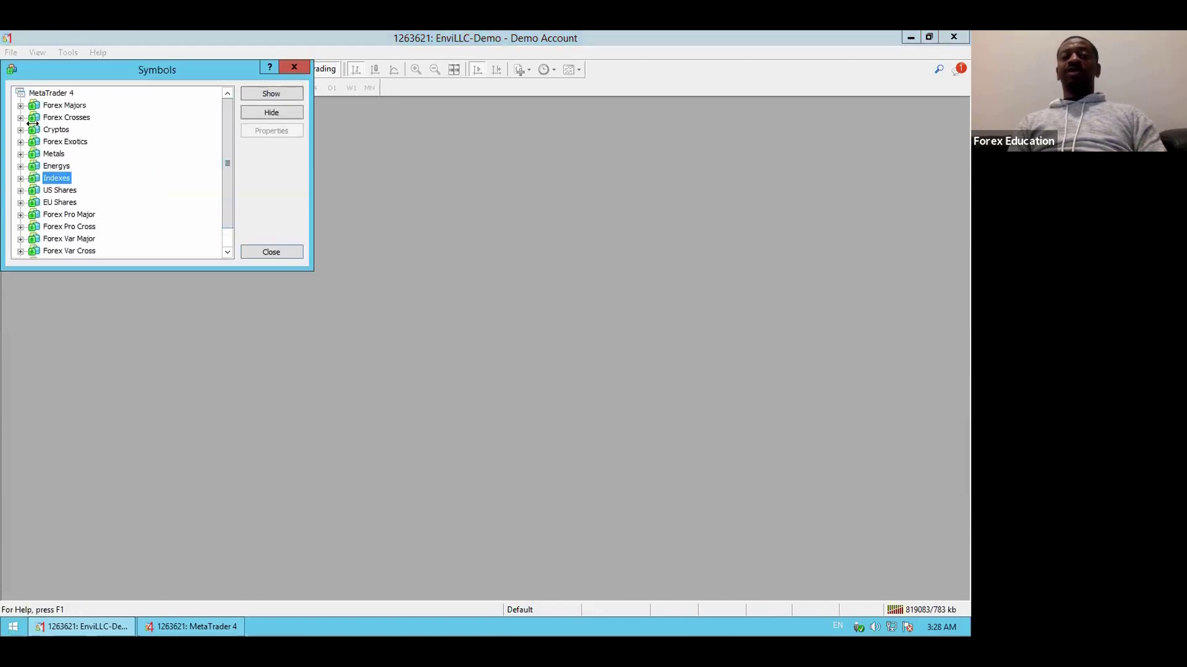
{"action": "left_click", "coordinate": [23, 106]}
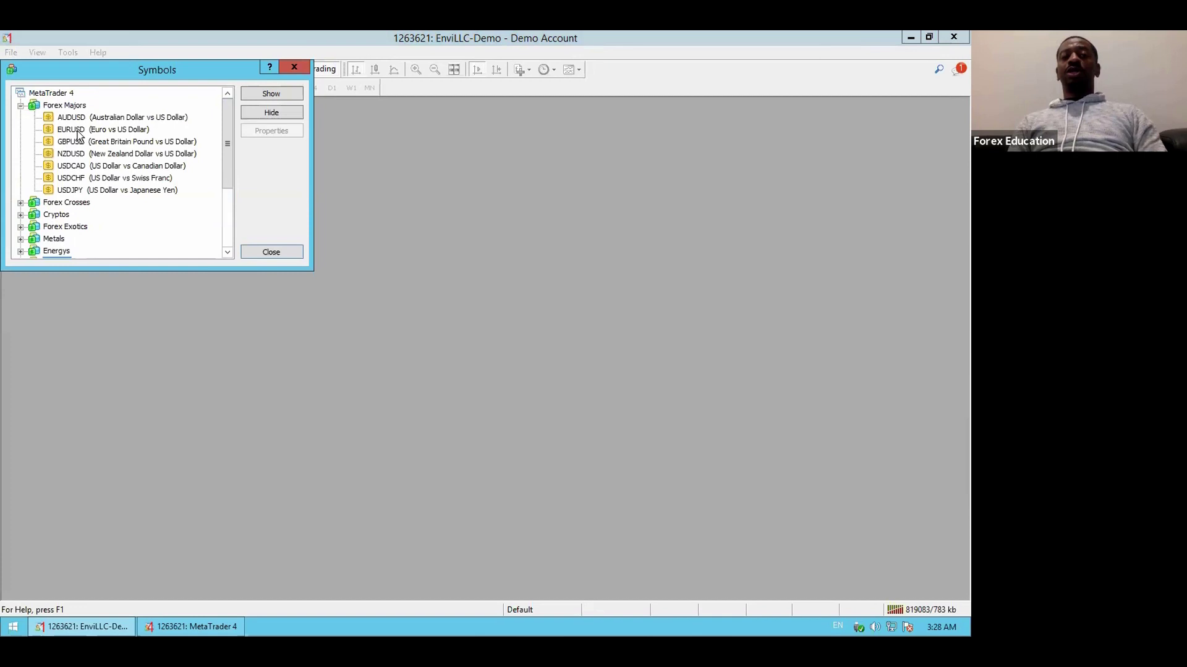
Hide the USDCHF, USDJPY, USDCAD, NZDUSD, EURUSD and AUDUSD symbols in the Forex Majors group
{"action": "left_click", "coordinate": [50, 181]}
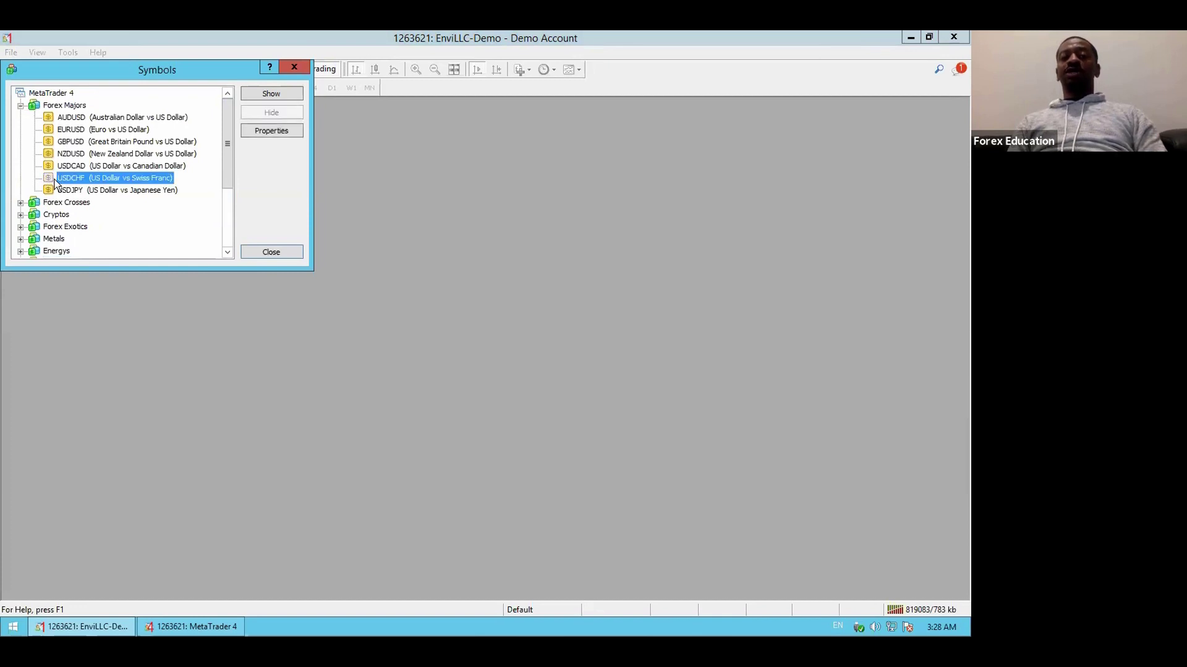
{"action": "double_click", "coordinate": [51, 191]}
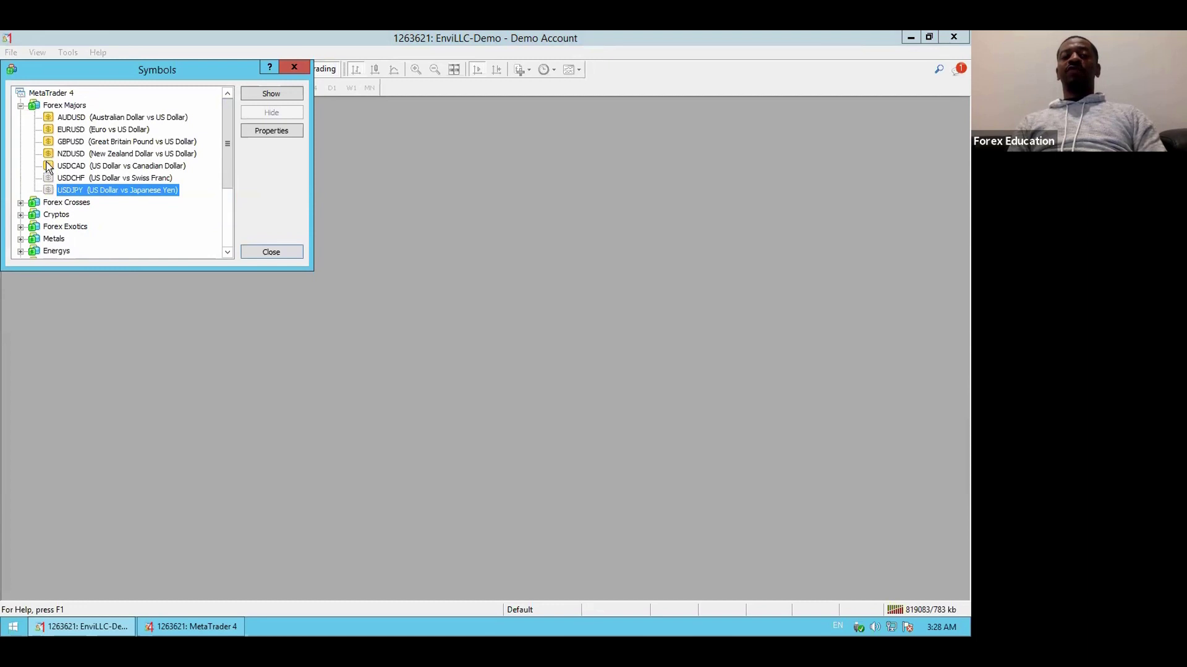
{"action": "double_click", "coordinate": [48, 168]}
{"action": "double_click", "coordinate": [48, 154]}
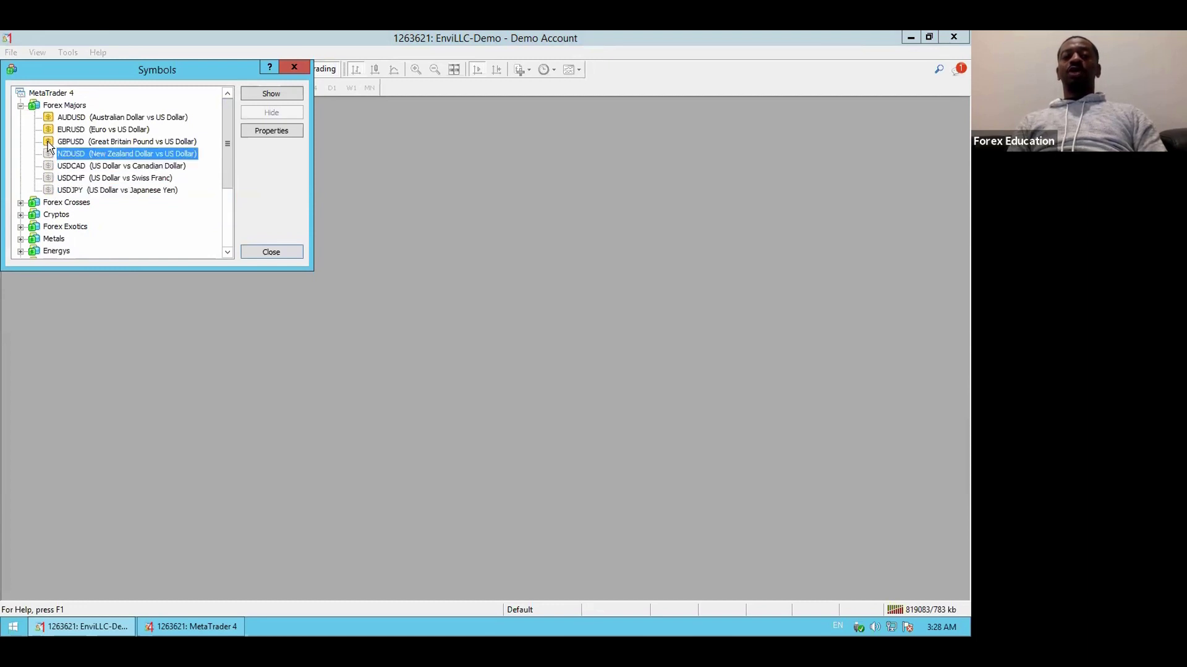
{"action": "double_click", "coordinate": [48, 130]}
{"action": "double_click", "coordinate": [49, 118]}
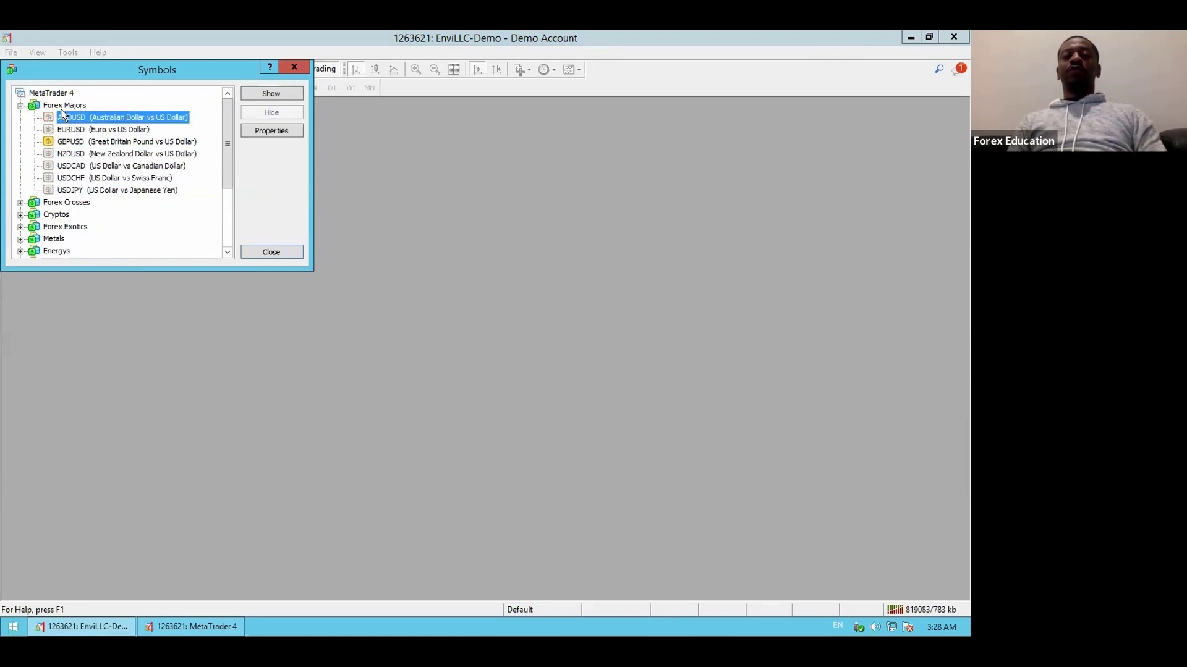
Toggle GBPUSD to hidden and back to shown in Forex Majors, and close the symbols list
{"action": "double_click", "coordinate": [49, 141]}
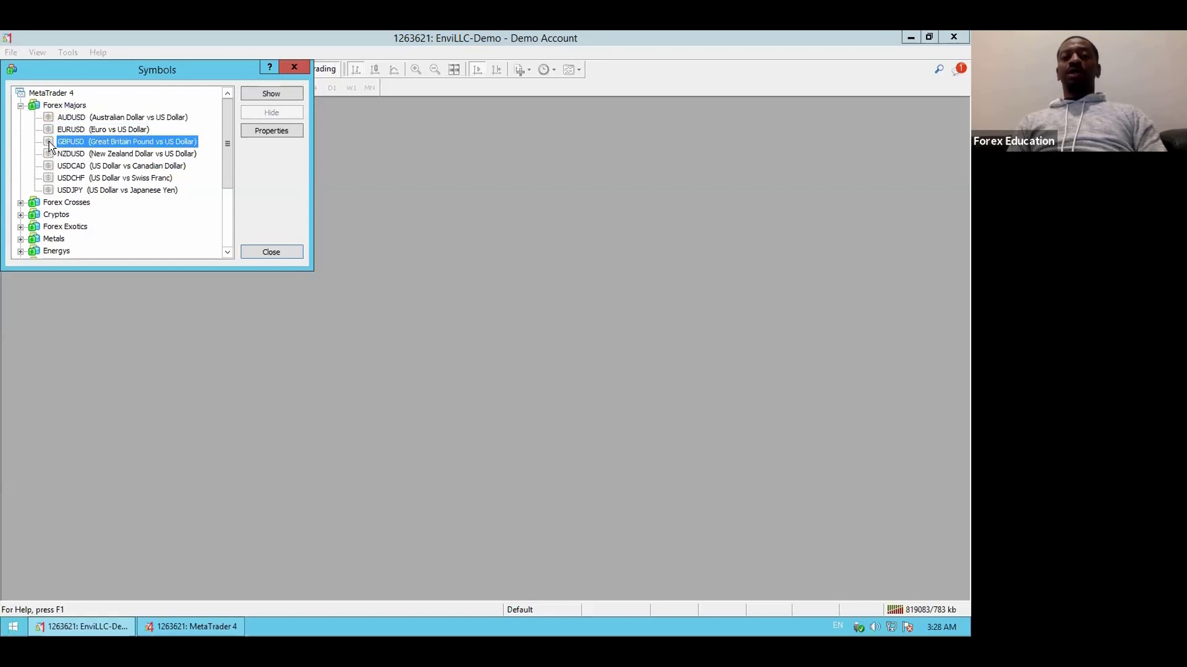
{"action": "double_click", "coordinate": [49, 142]}
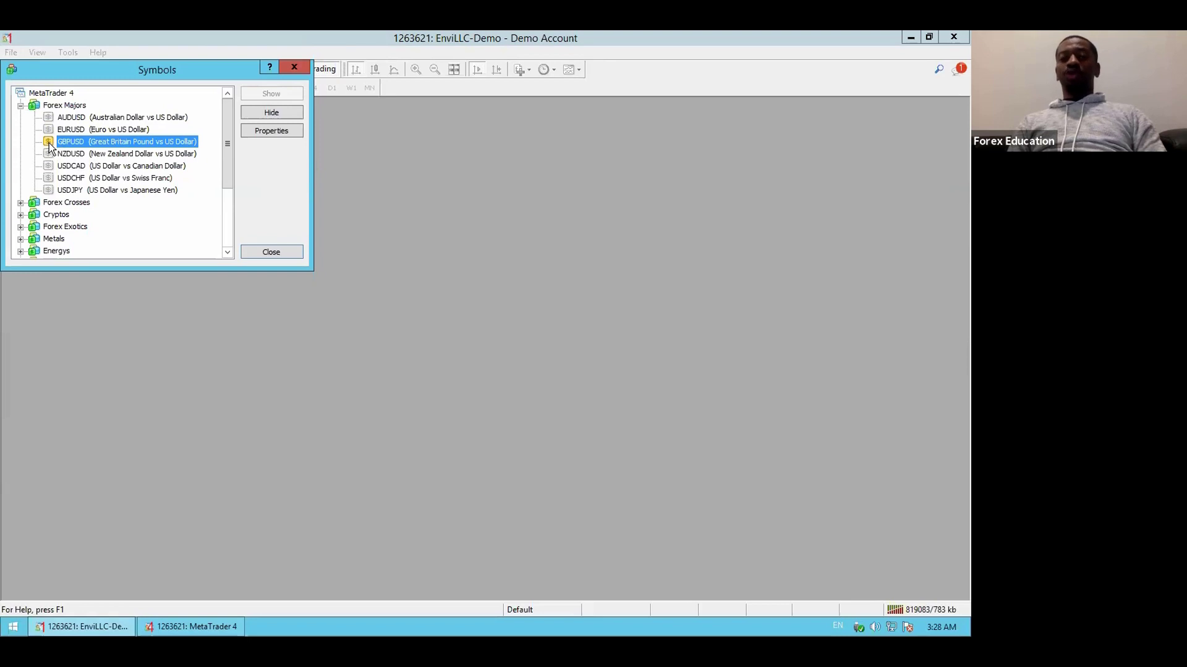
{"action": "left_click", "coordinate": [20, 105]}
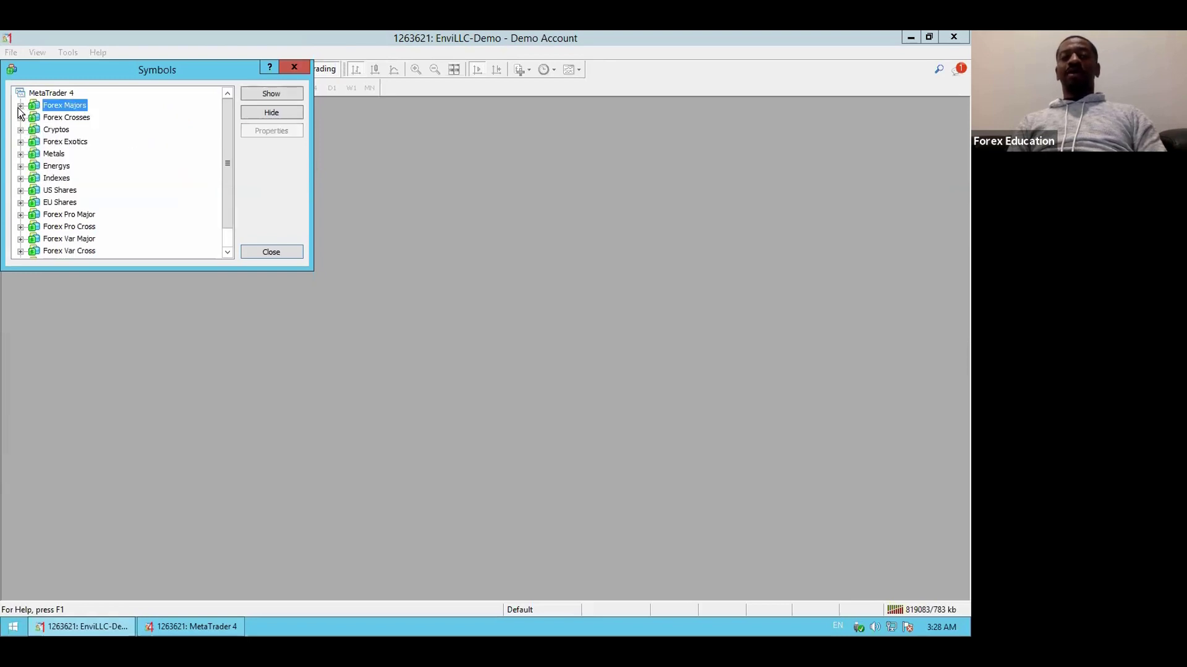
{"action": "left_click", "coordinate": [270, 252]}
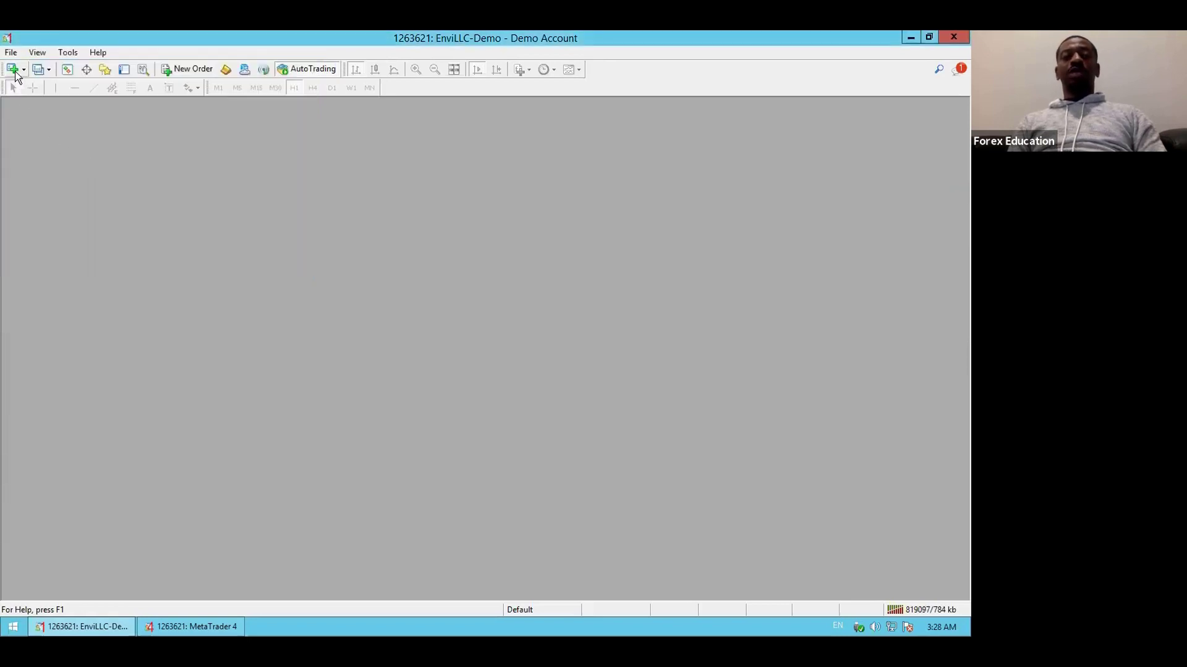
Open a new GBPUSD chart from Forex Majors, maximised and set to the M15 timeframe
{"action": "left_click", "coordinate": [13, 70]}
{"action": "mouse_move", "coordinate": [49, 193]}
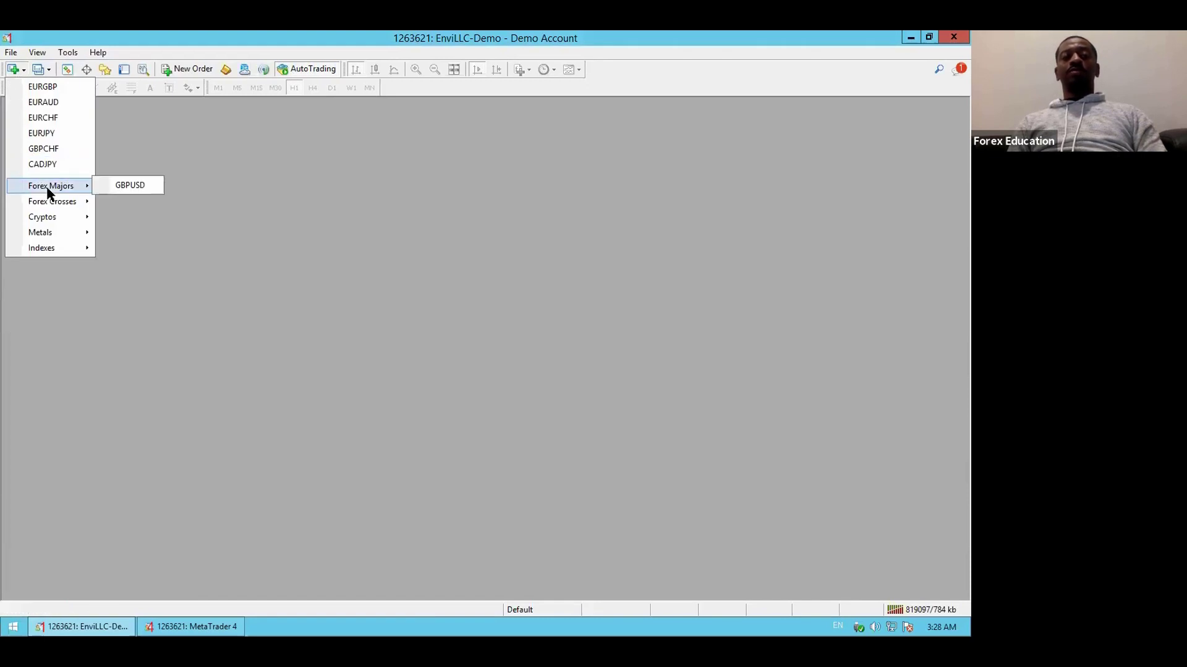
{"action": "left_click", "coordinate": [124, 184]}
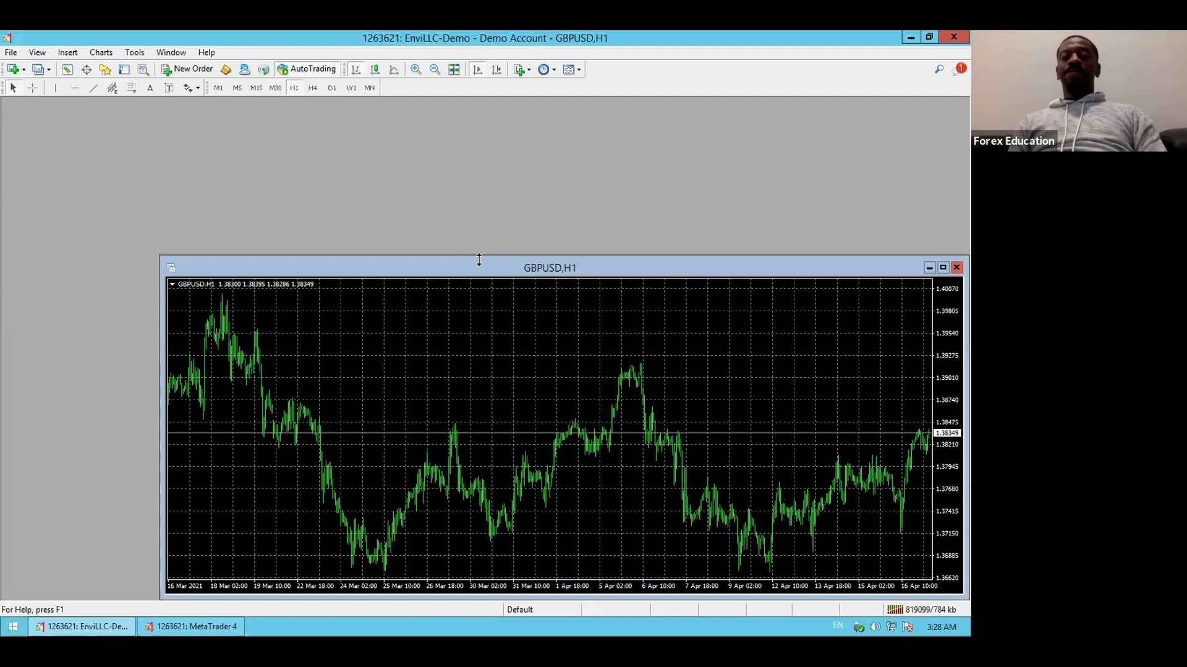
{"action": "left_click_drag", "start_coordinate": [479, 260], "coordinate": [322, 194]}
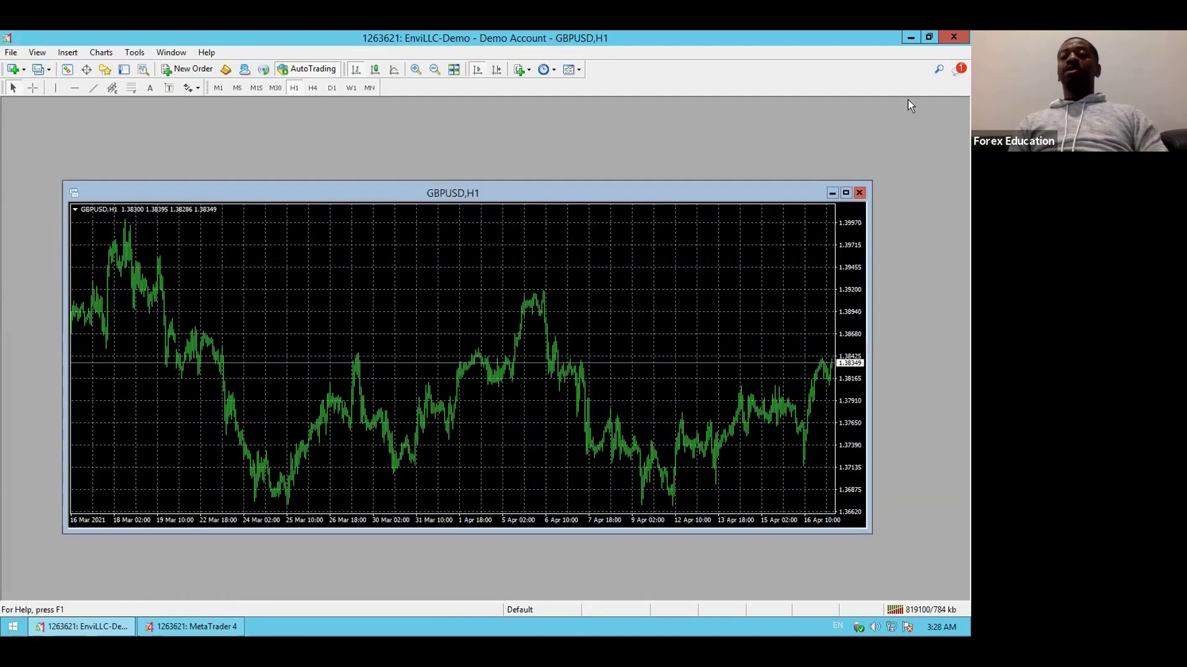
{"action": "left_click", "coordinate": [845, 193]}
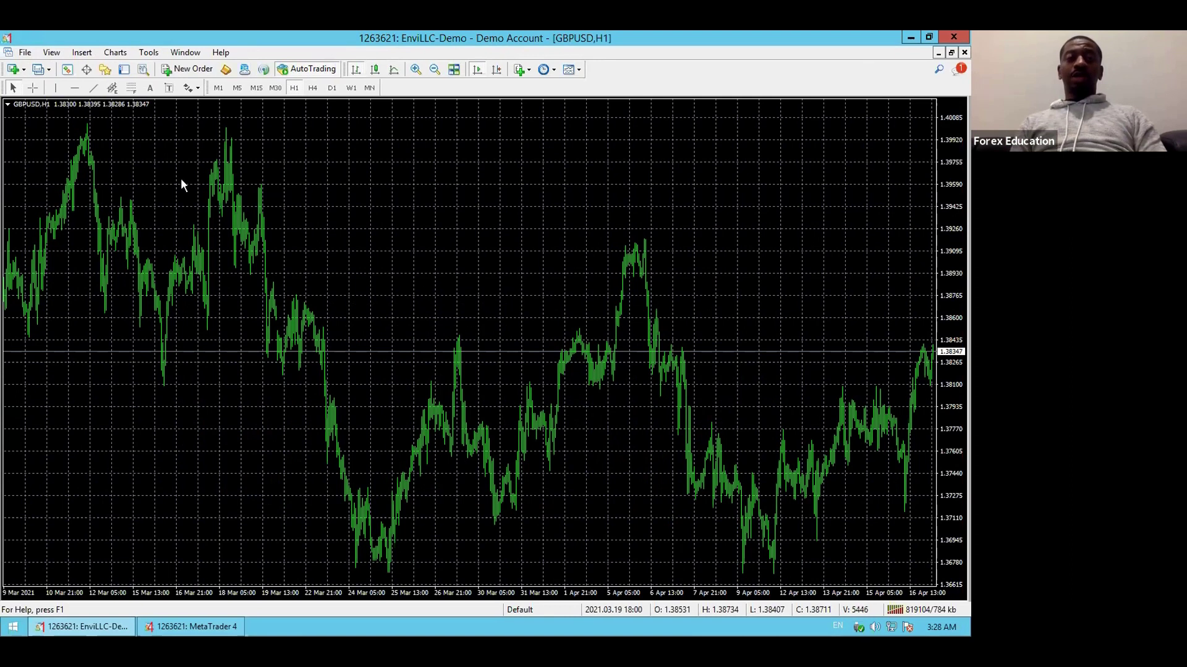
{"action": "left_click", "coordinate": [256, 88]}
Open new charts for GBPCHF and GBPJPY from the Forex Crosses group
{"action": "left_click", "coordinate": [14, 70]}
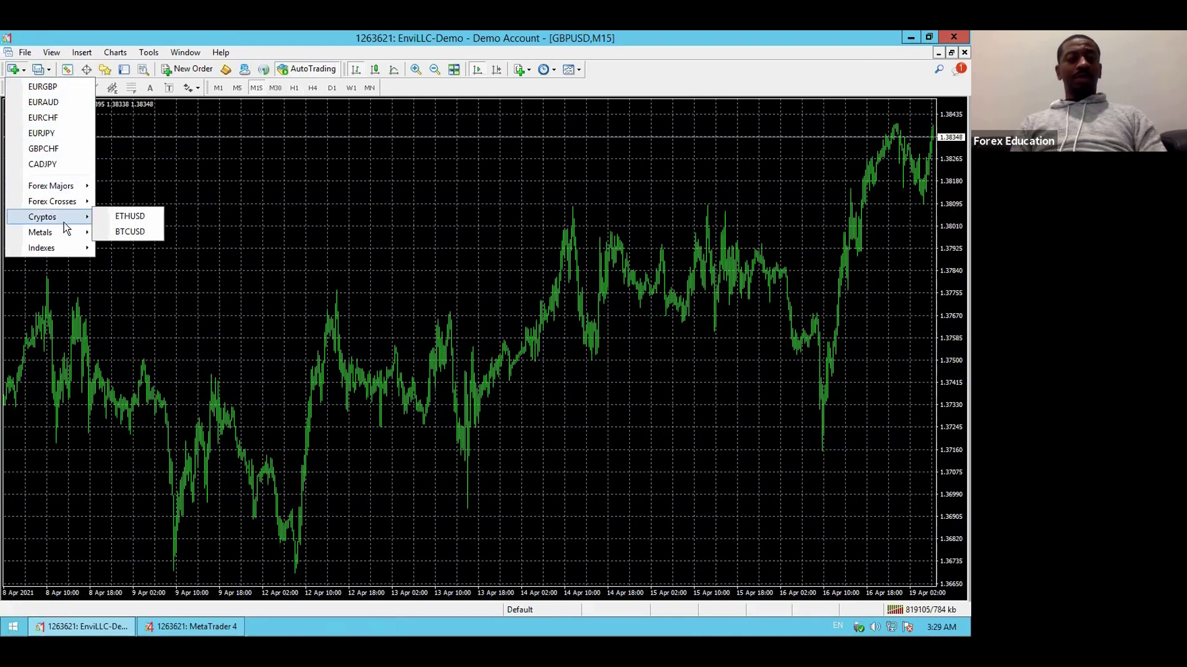
{"action": "mouse_move", "coordinate": [71, 207]}
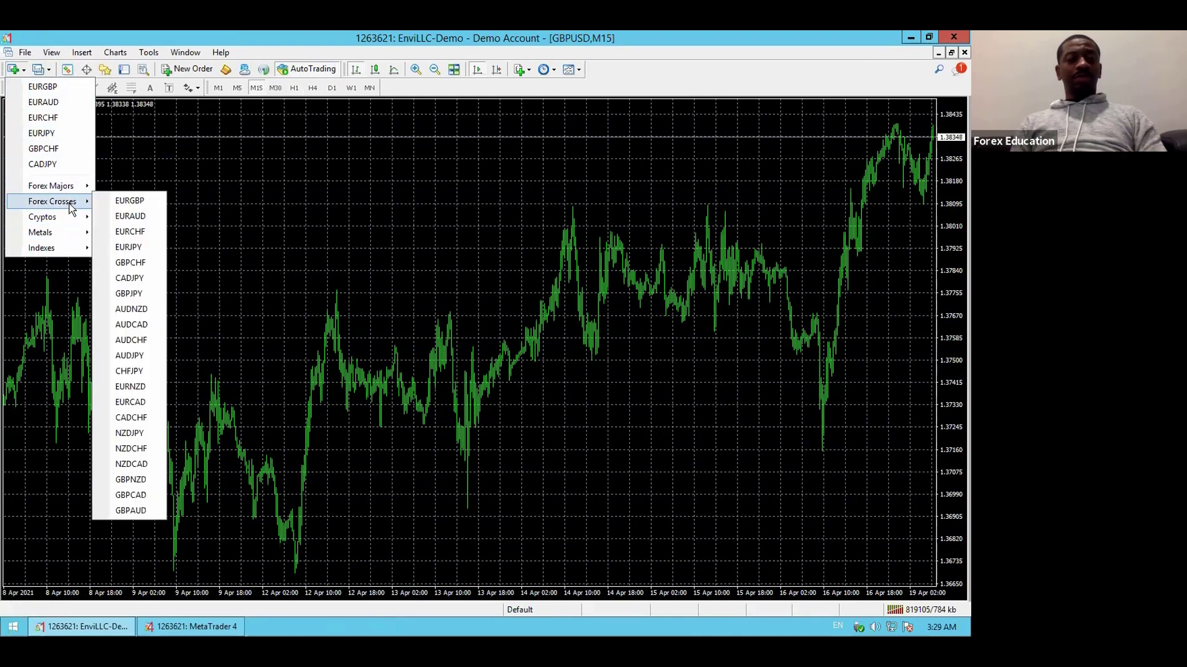
{"action": "left_click", "coordinate": [132, 262]}
{"action": "left_click", "coordinate": [12, 70]}
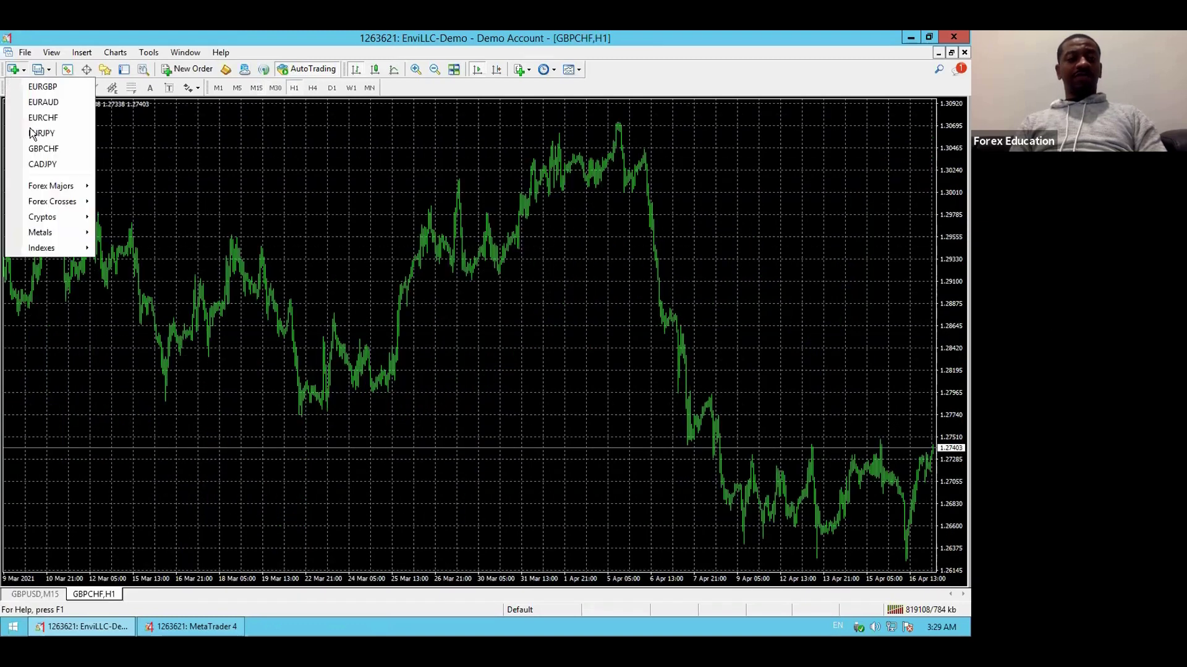
{"action": "mouse_move", "coordinate": [57, 203]}
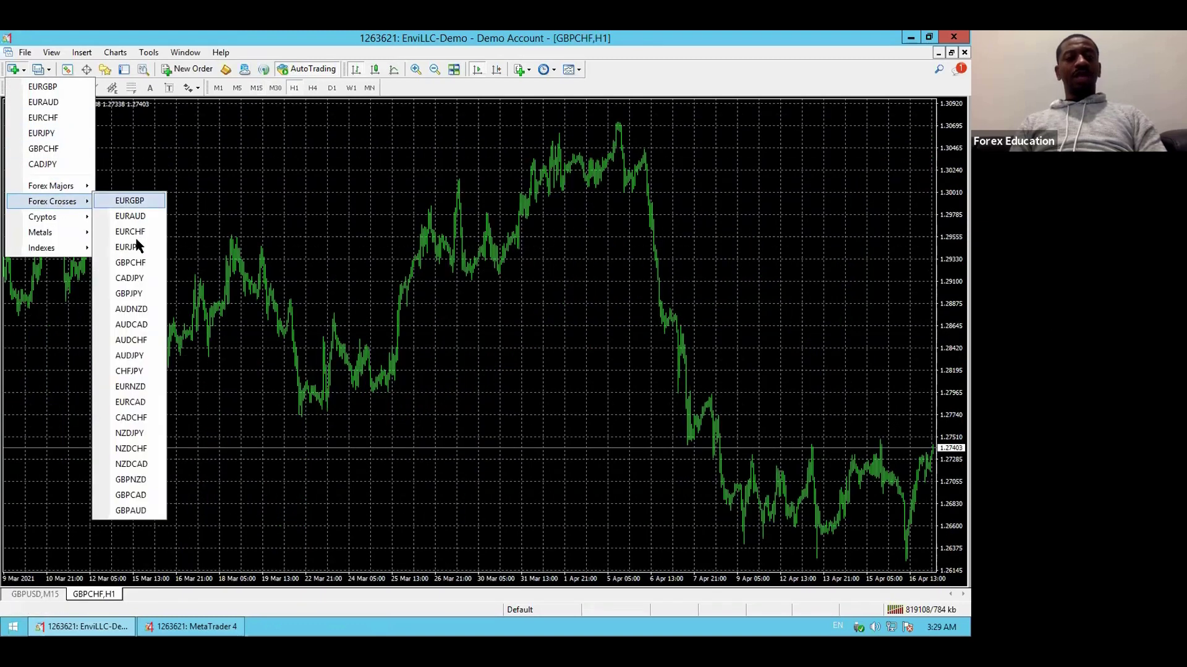
{"action": "left_click", "coordinate": [141, 293]}
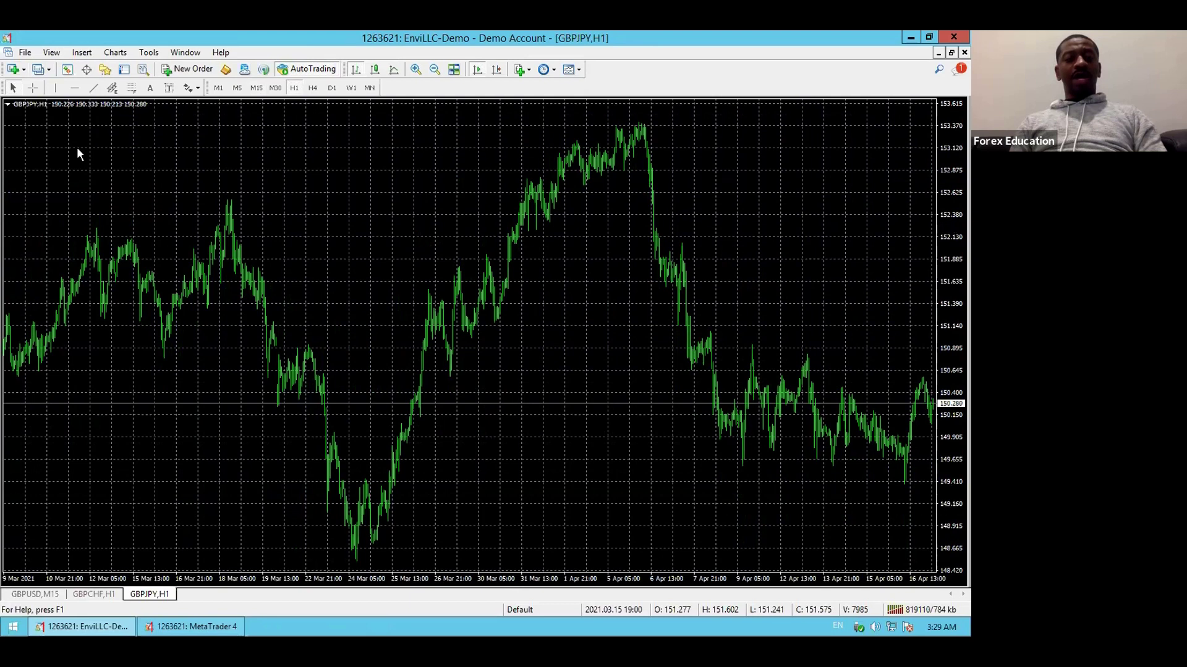
Add new charts for GBPNZD, GBPCAD and GBPAUD from the Forex Crosses group
{"action": "left_click", "coordinate": [12, 70]}
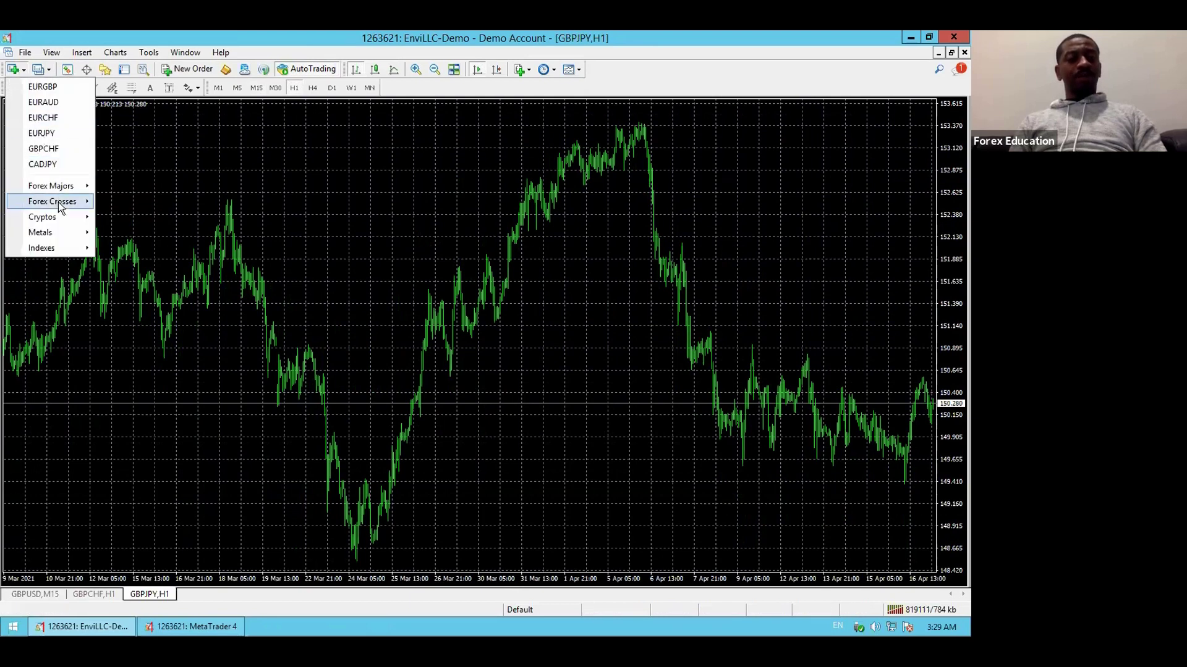
{"action": "mouse_move", "coordinate": [58, 202]}
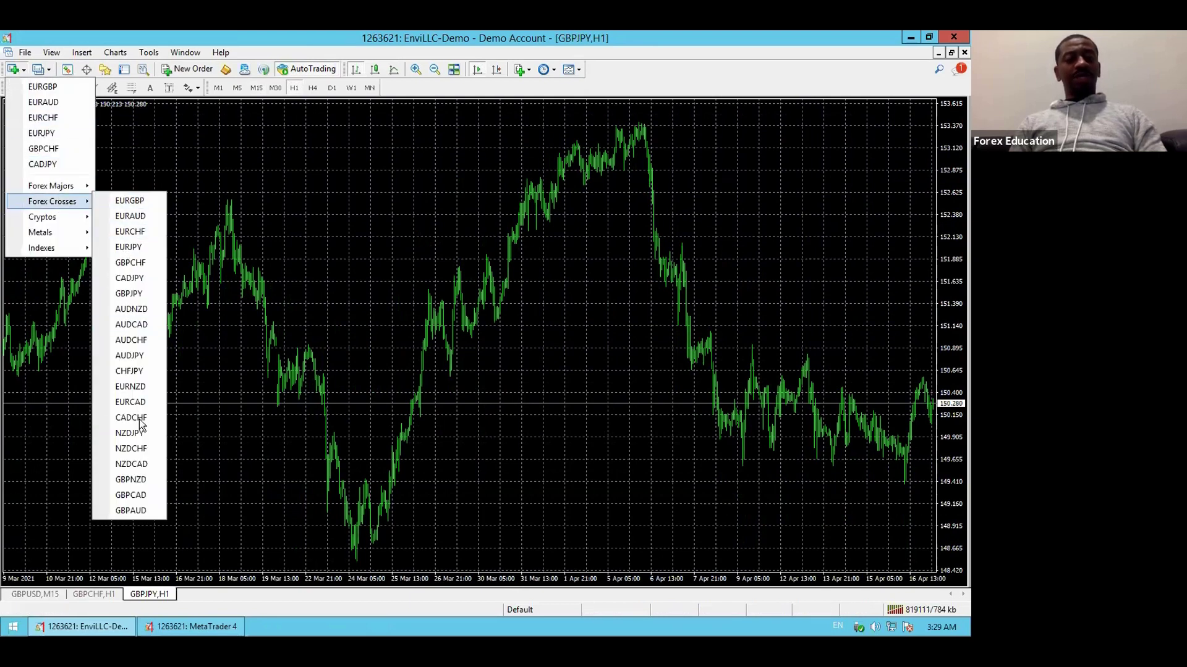
{"action": "left_click", "coordinate": [131, 479]}
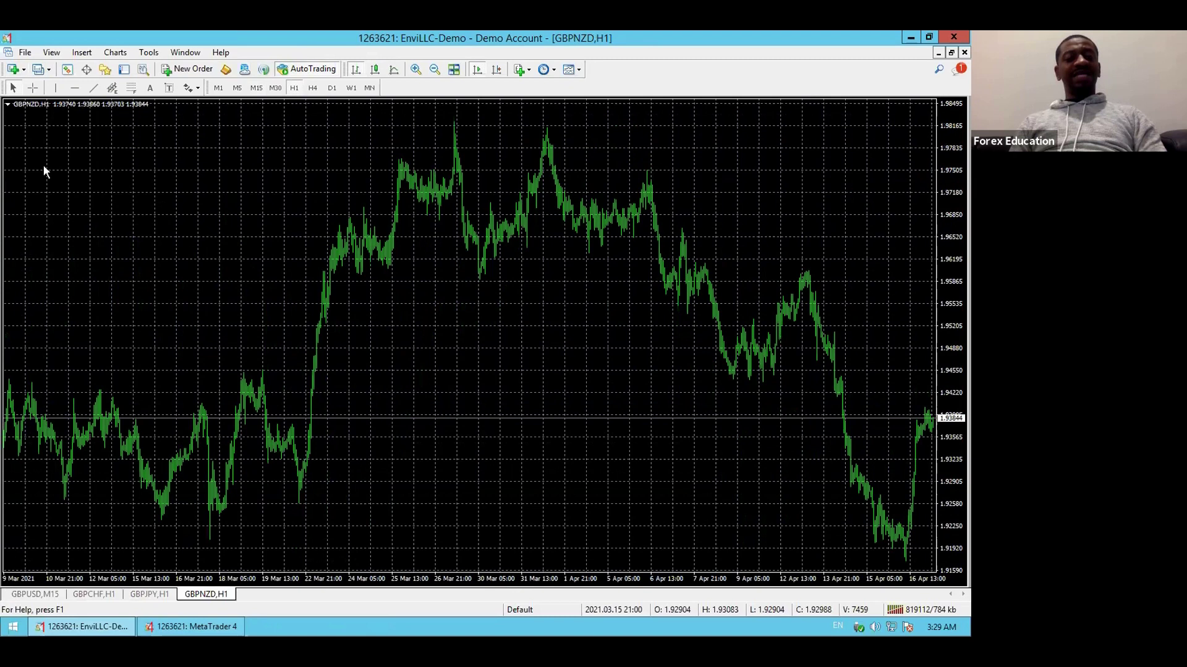
{"action": "left_click", "coordinate": [12, 69]}
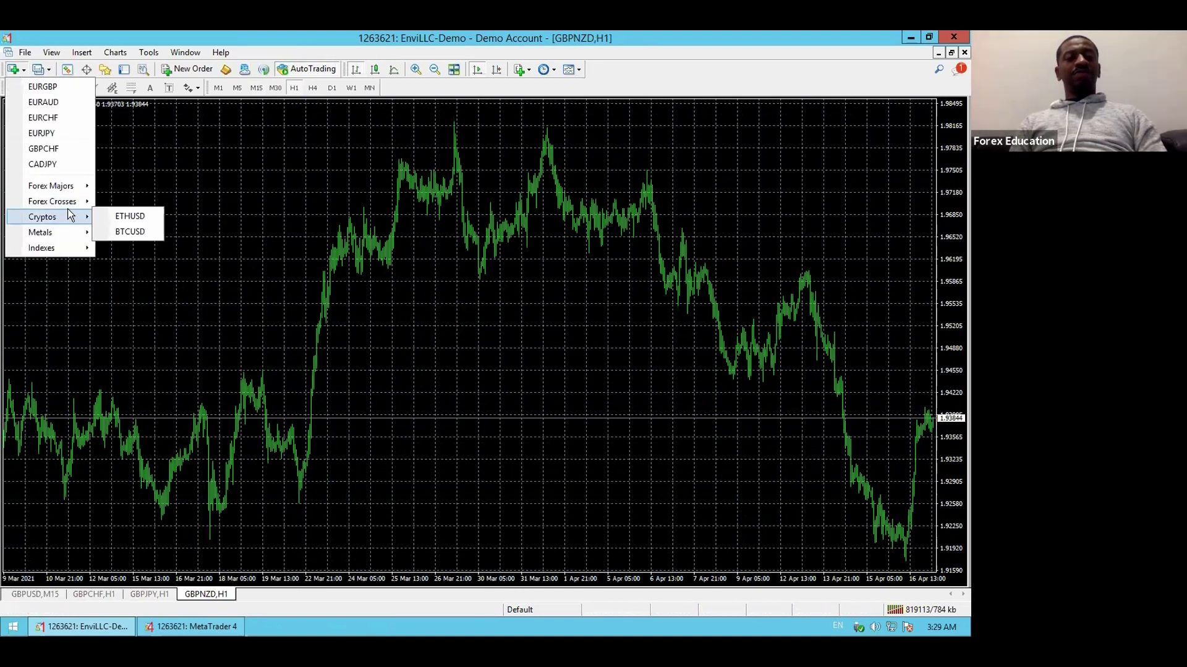
{"action": "mouse_move", "coordinate": [71, 203]}
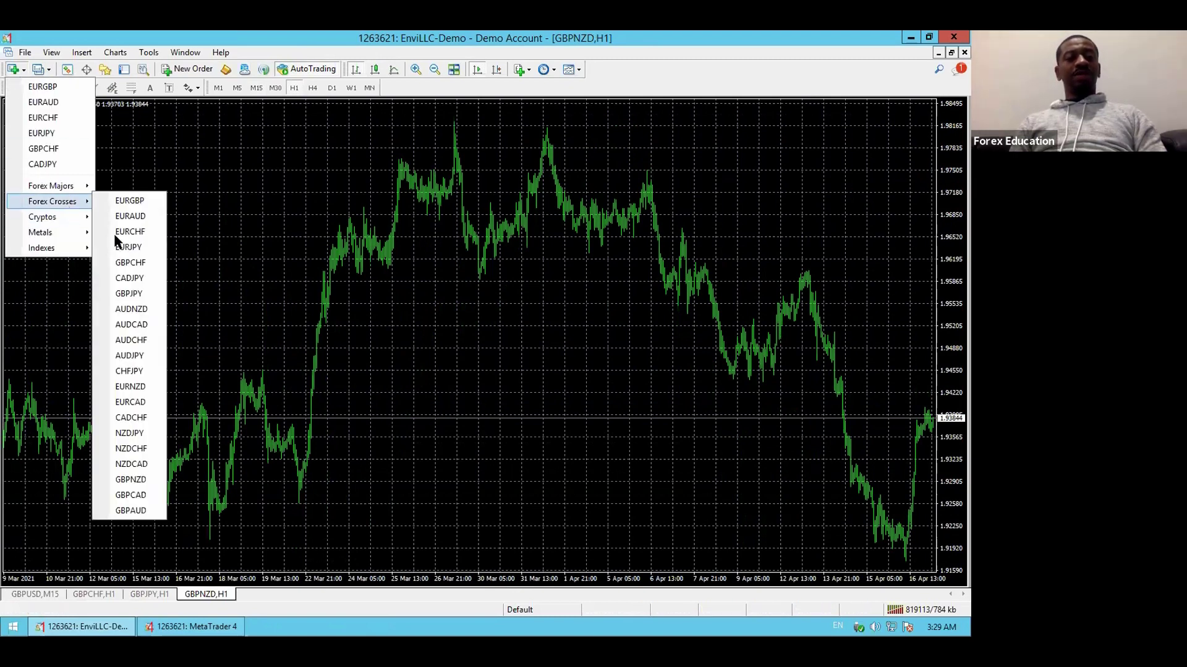
{"action": "left_click", "coordinate": [146, 495]}
{"action": "left_click", "coordinate": [13, 71]}
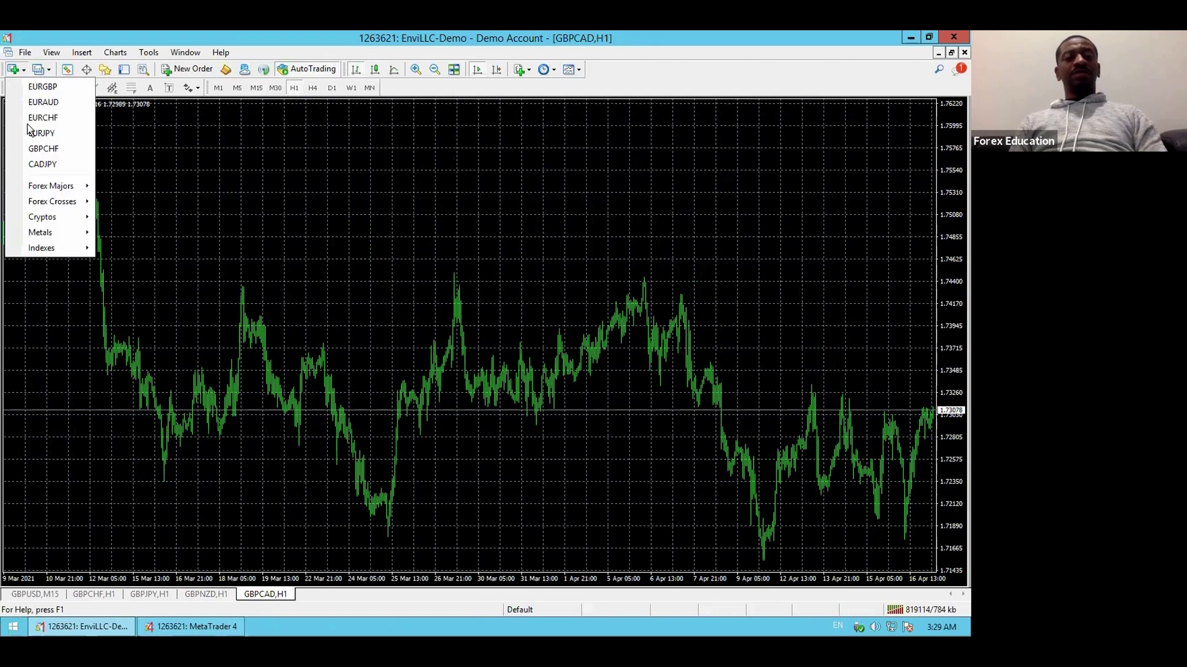
{"action": "mouse_move", "coordinate": [65, 202]}
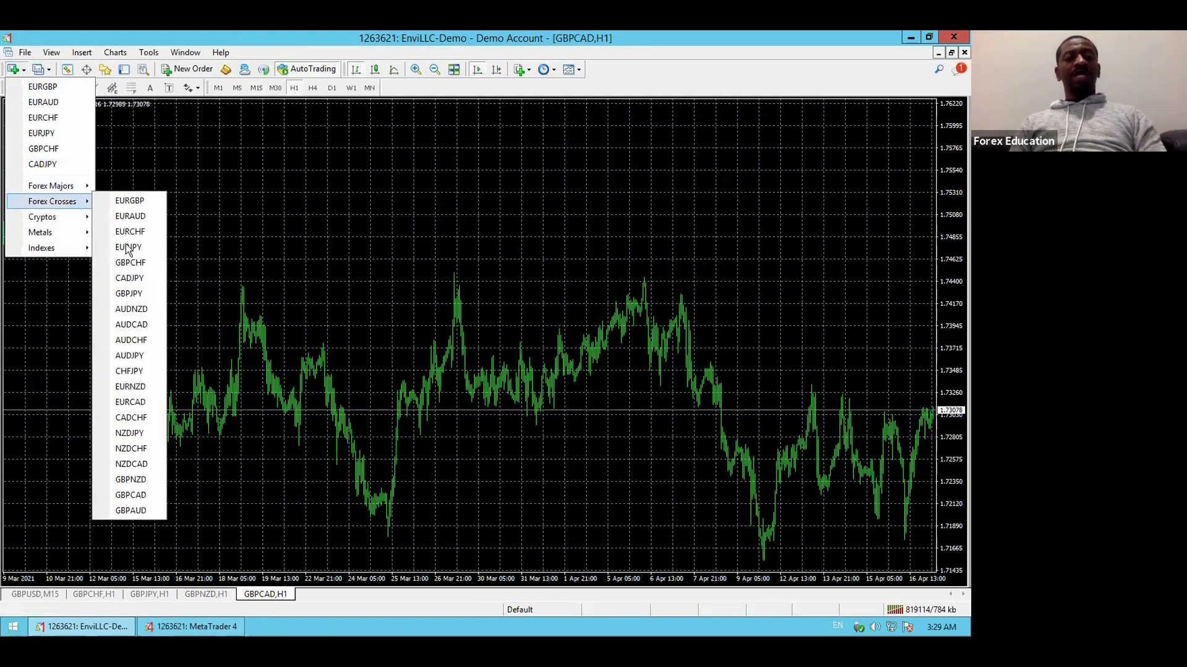
{"action": "left_click", "coordinate": [131, 510]}
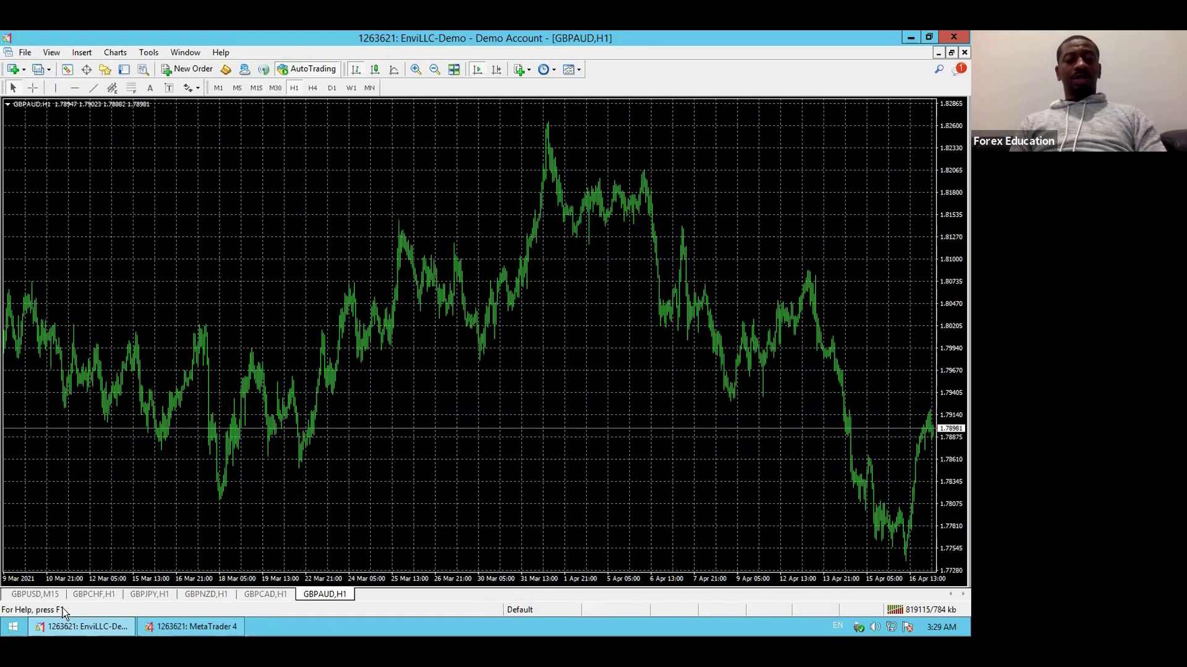
Set the timeframe of the GBPAUD and GBPCAD charts to M15
{"action": "left_click", "coordinate": [255, 88]}
{"action": "left_click", "coordinate": [266, 594]}
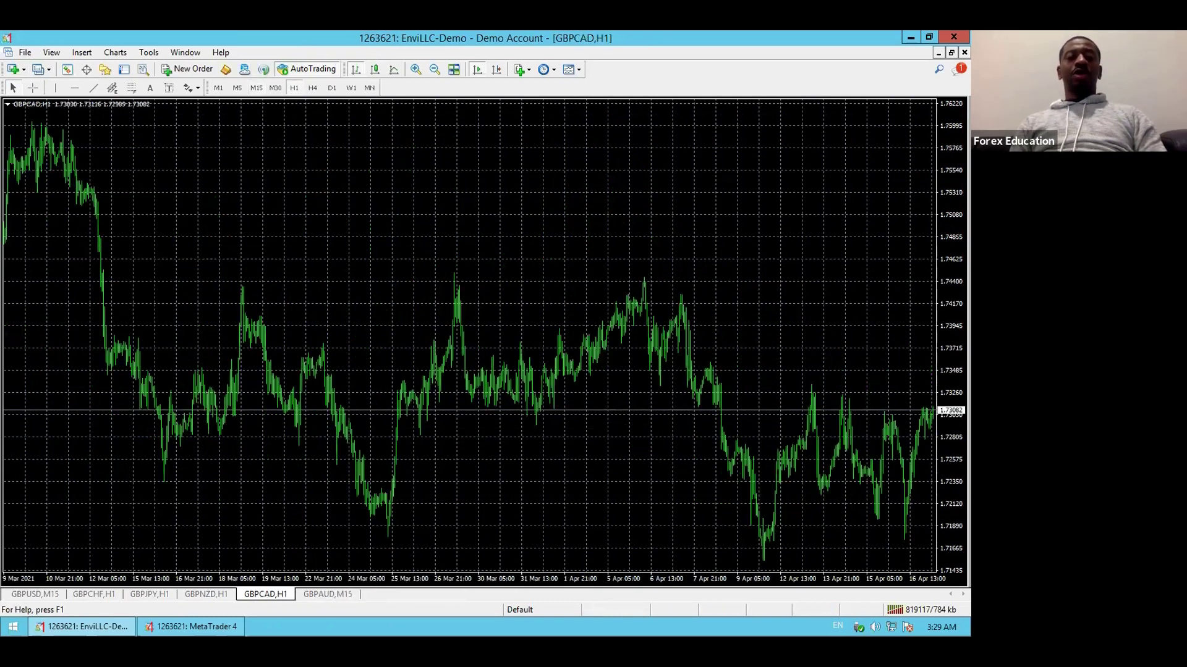
{"action": "left_click", "coordinate": [256, 88]}
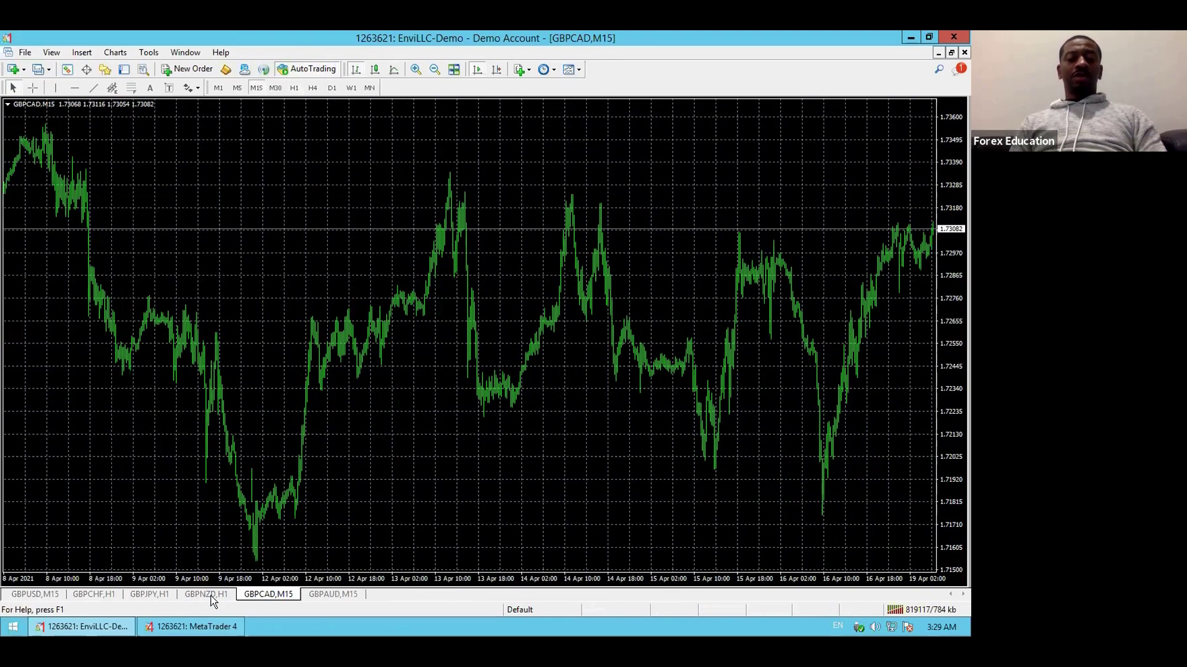
{"action": "left_click", "coordinate": [210, 595]}
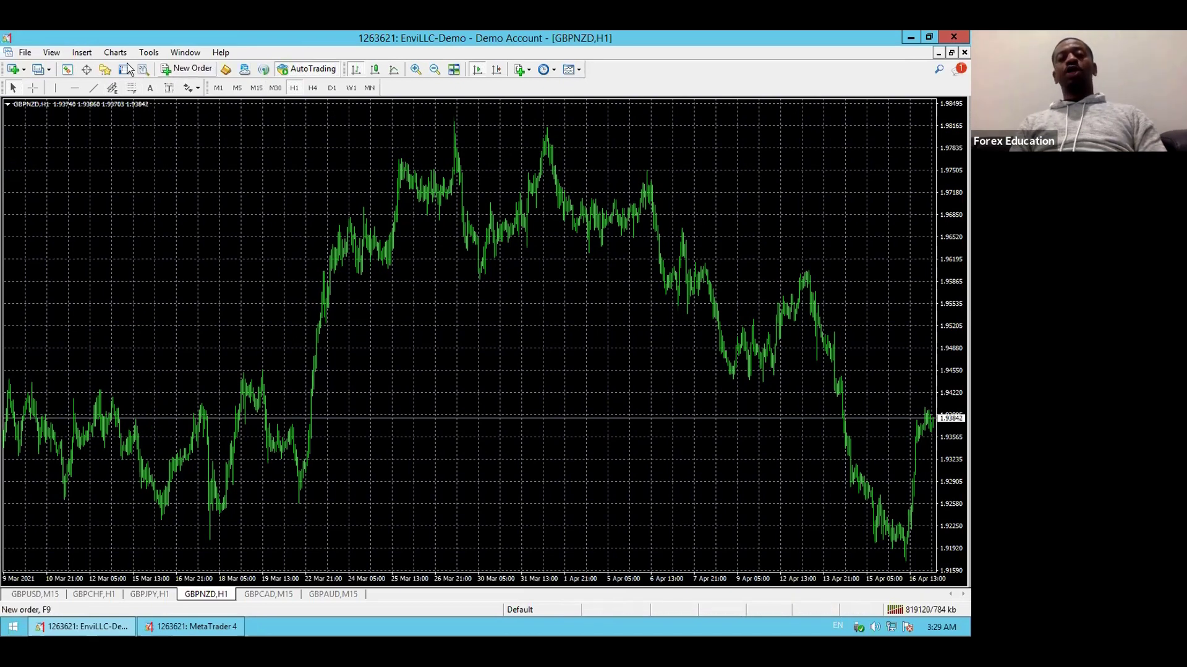
{"action": "left_click", "coordinate": [52, 52]}
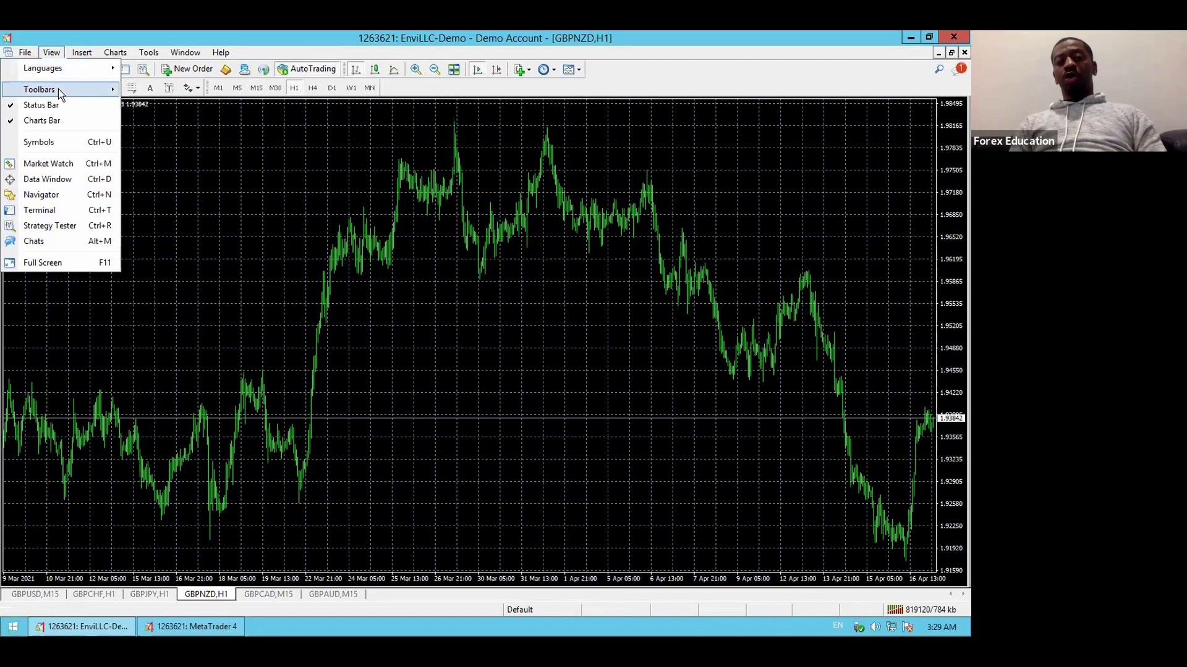
{"action": "mouse_move", "coordinate": [69, 88]}
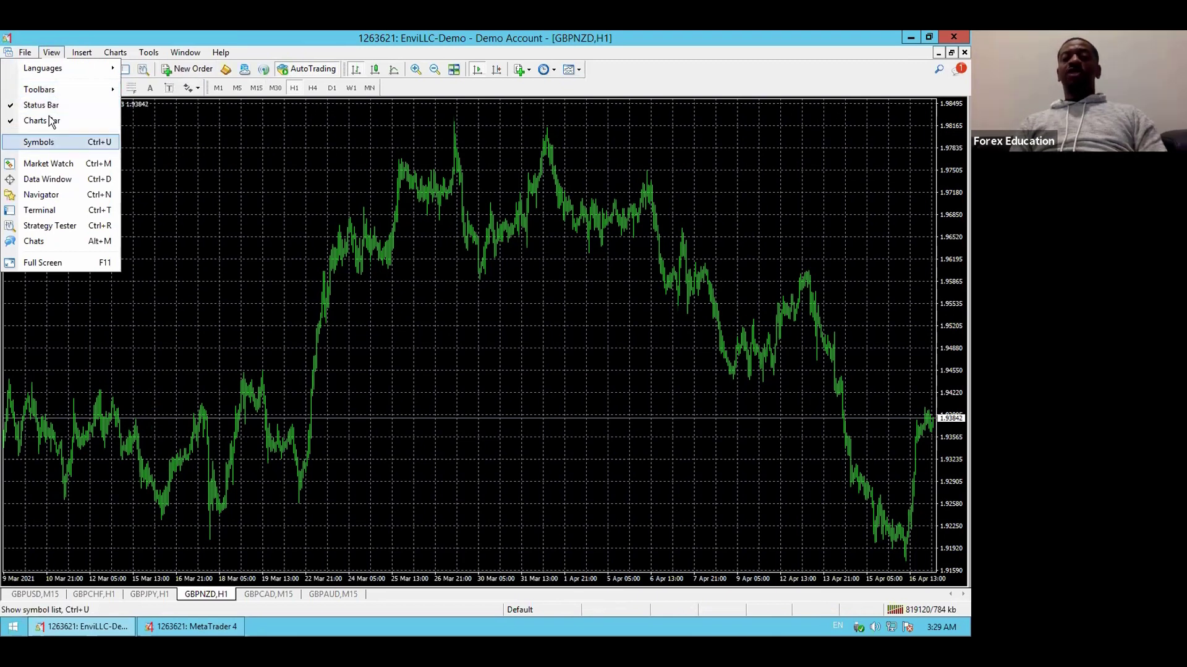
{"action": "left_click", "coordinate": [651, 83]}
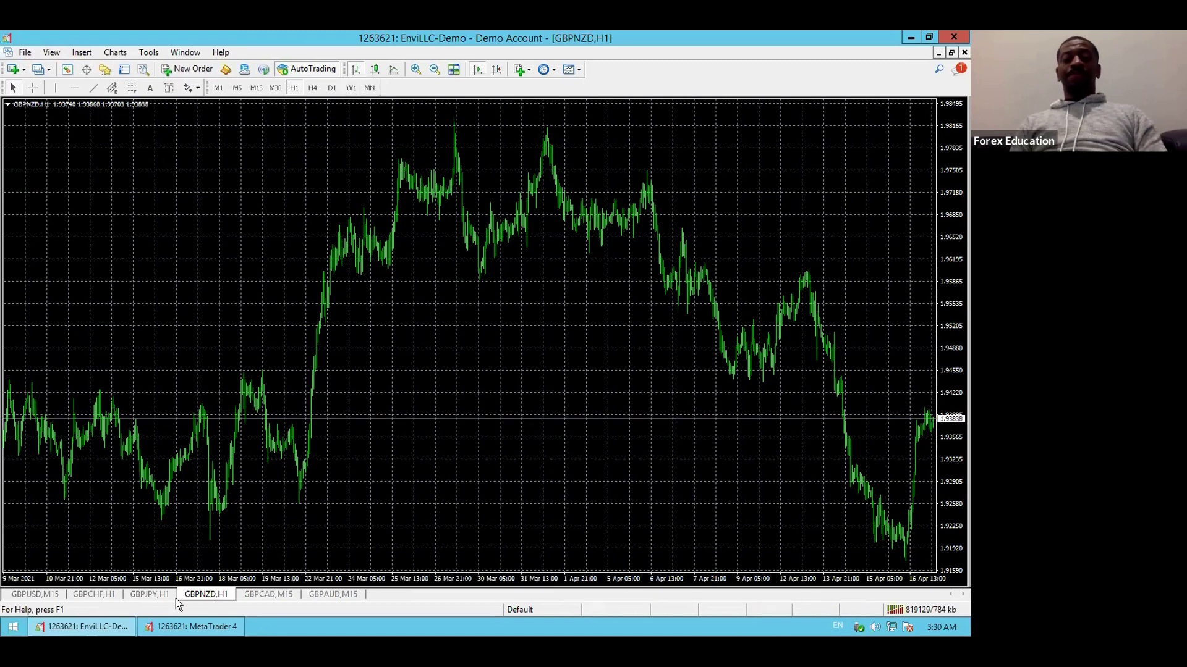
Set the timeframe of the GBPJPY and GBPCHF charts to M15
{"action": "left_click", "coordinate": [162, 595]}
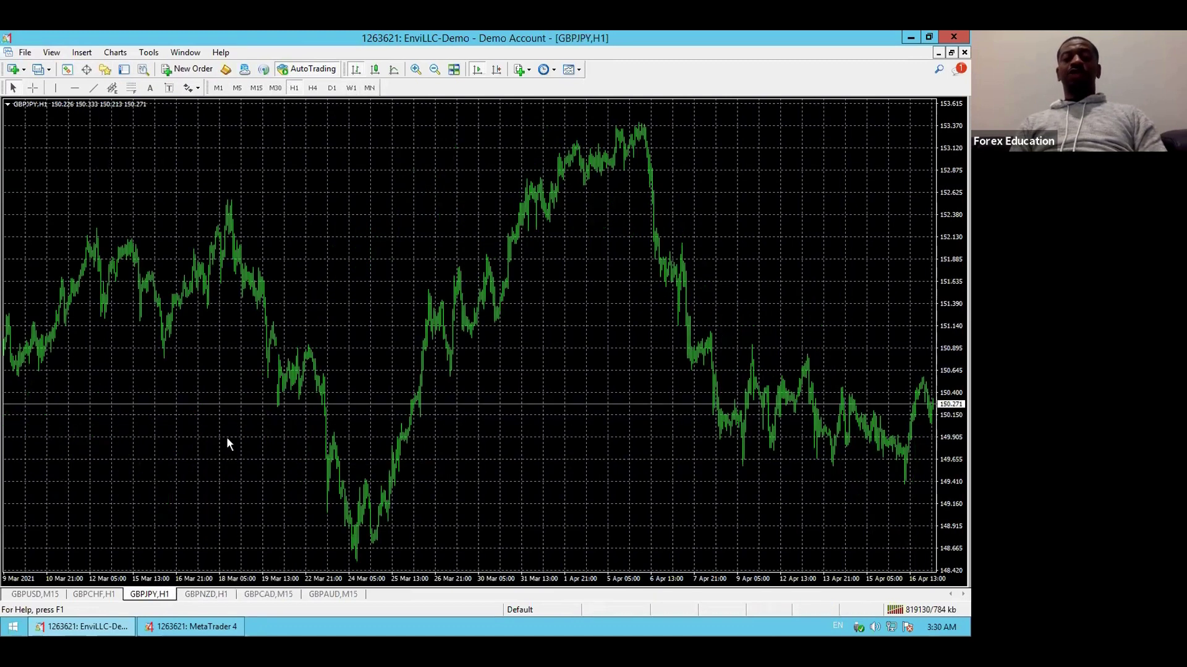
{"action": "left_click", "coordinate": [256, 88]}
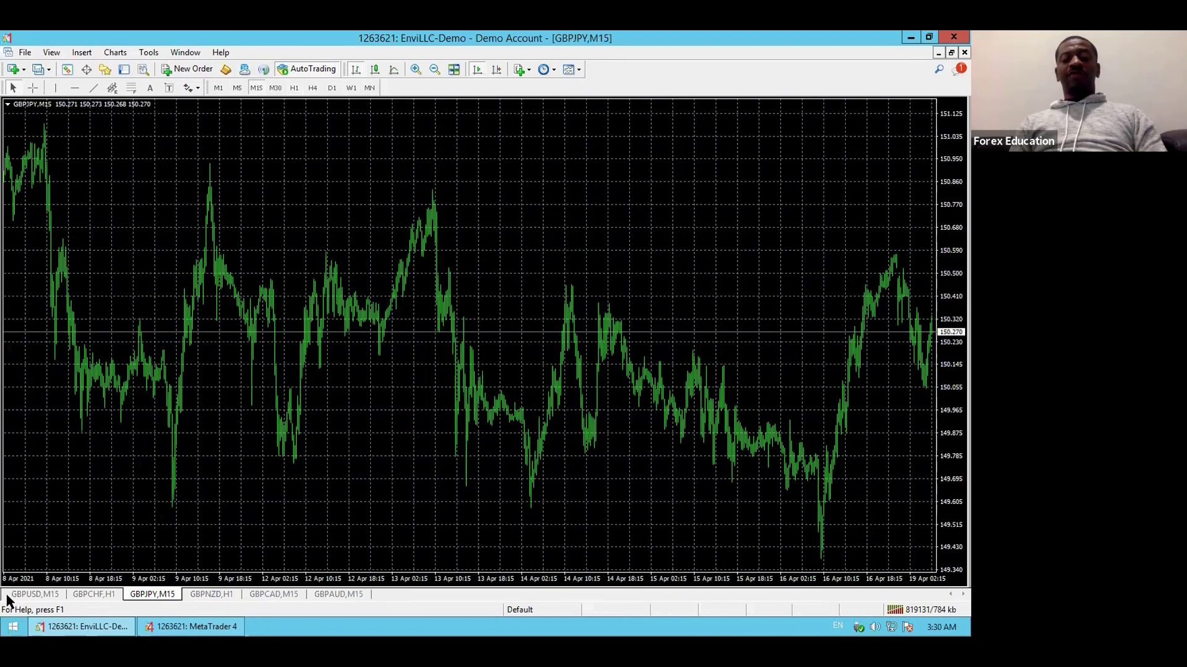
{"action": "left_click", "coordinate": [105, 596]}
{"action": "left_click", "coordinate": [255, 87]}
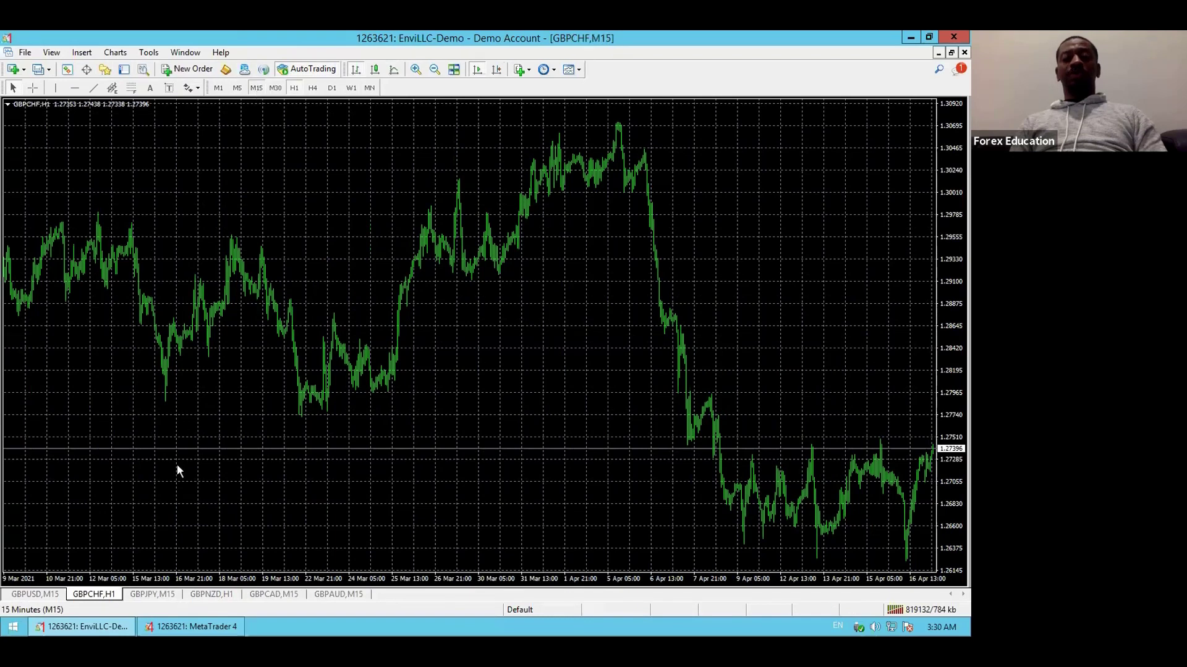
{"action": "left_click", "coordinate": [40, 595]}
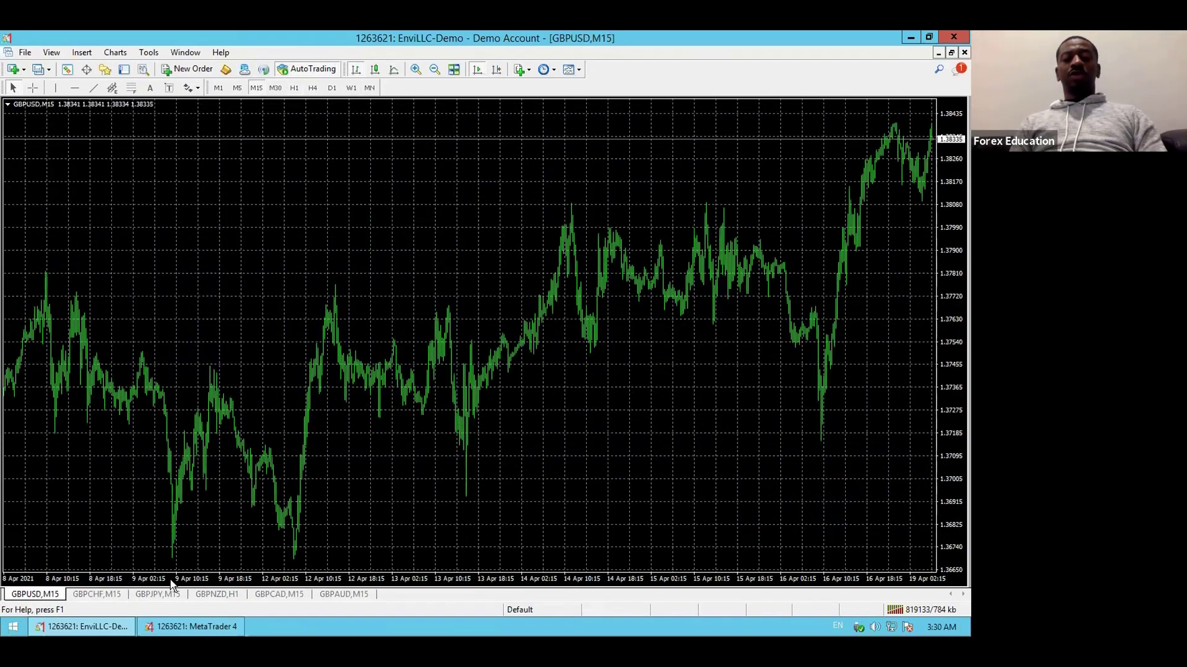
{"action": "left_click", "coordinate": [344, 597]}
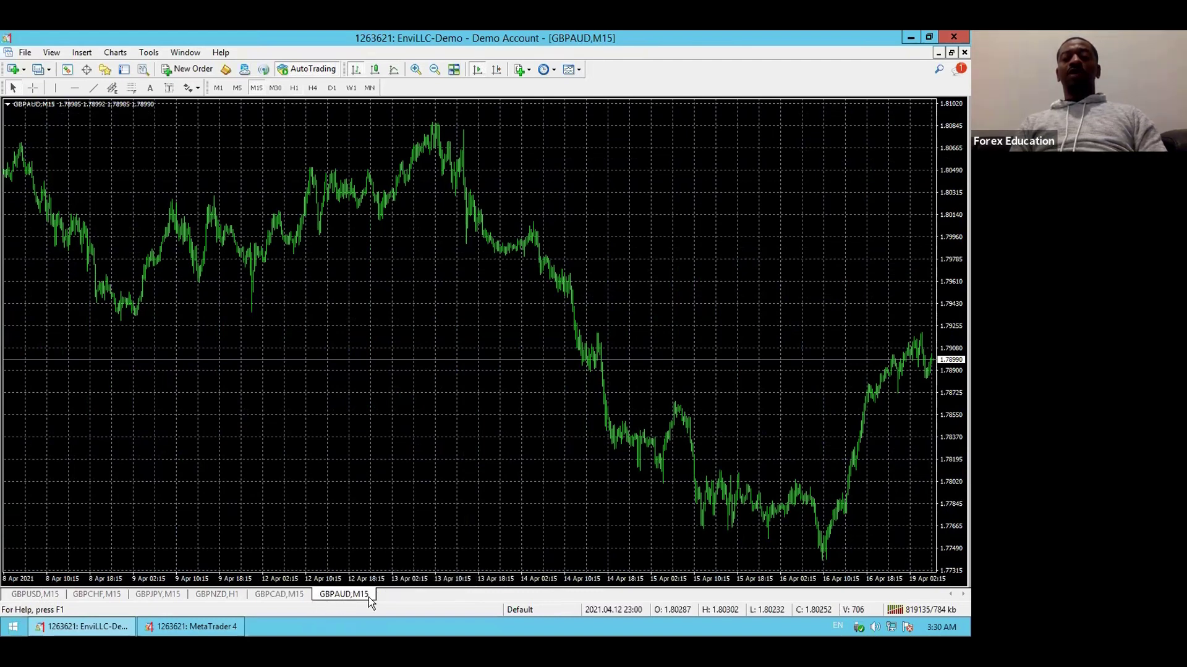
Open new charts for EURGBP and EURAUD from the Forex Crosses group
{"action": "left_click", "coordinate": [14, 72]}
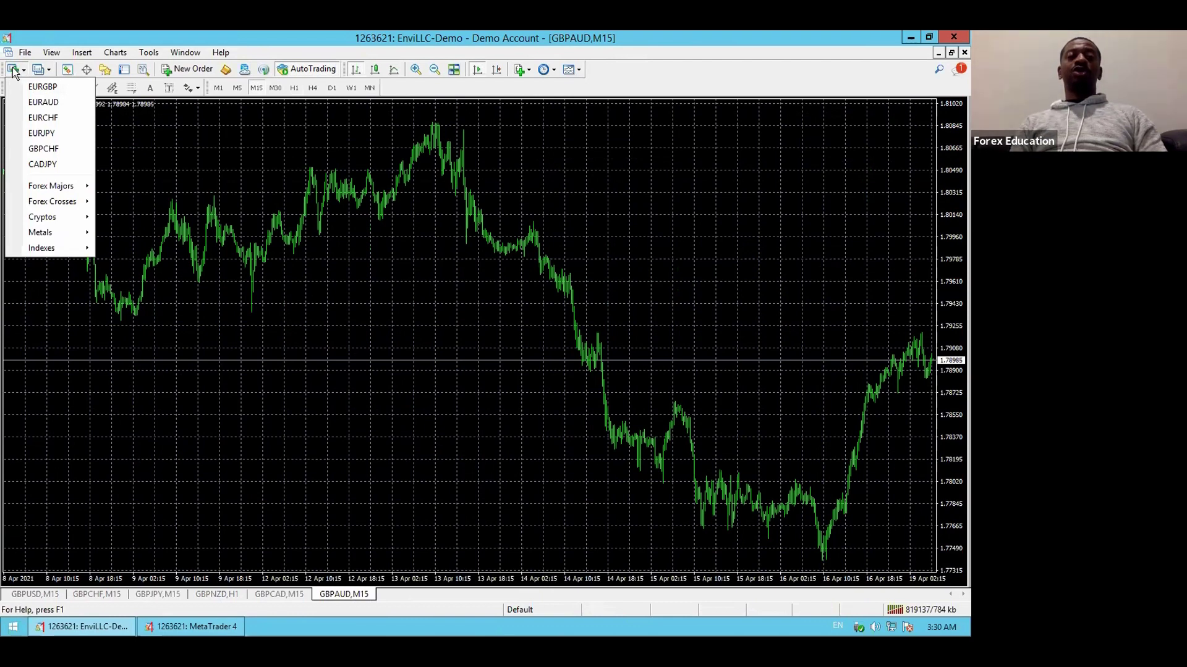
{"action": "mouse_move", "coordinate": [56, 203]}
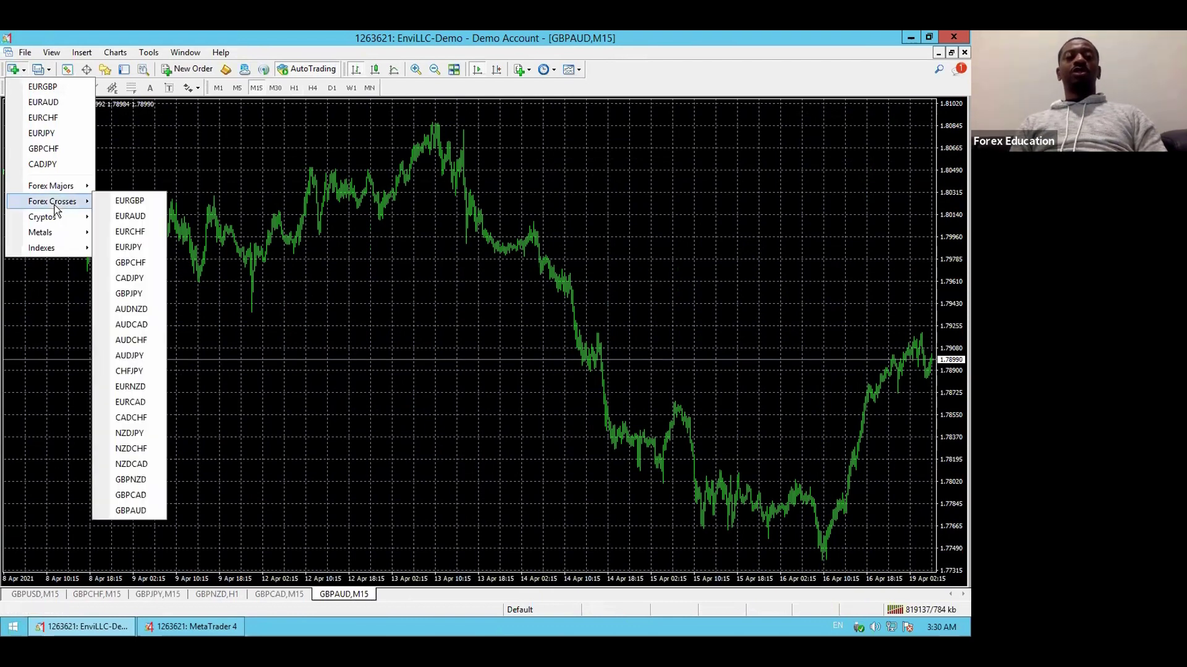
{"action": "left_click", "coordinate": [131, 201]}
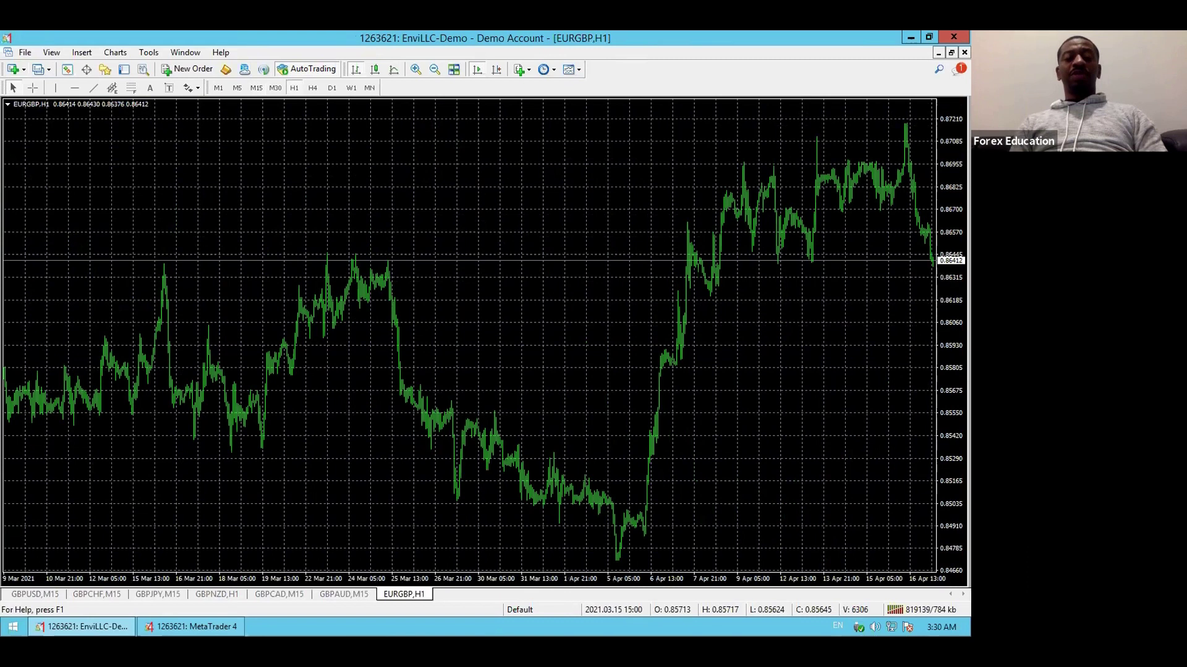
{"action": "left_click", "coordinate": [15, 70]}
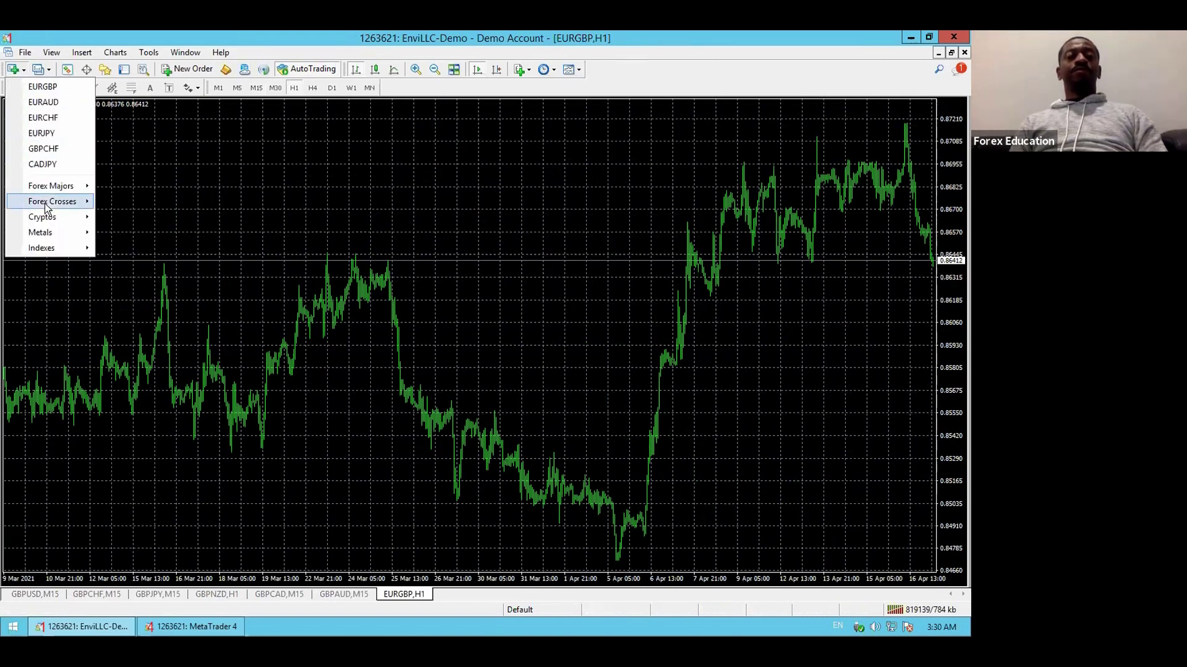
{"action": "mouse_move", "coordinate": [47, 207]}
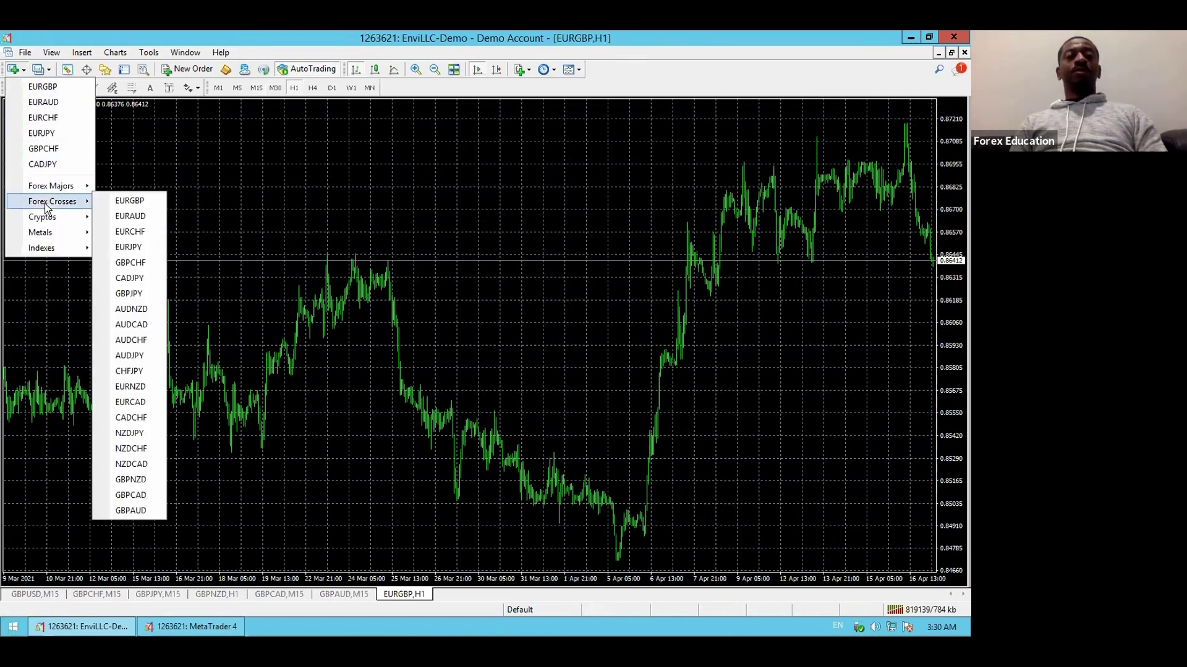
{"action": "left_click", "coordinate": [145, 216]}
Add new EURJPY and EURNZD charts from the Forex Crosses group
{"action": "left_click", "coordinate": [15, 69]}
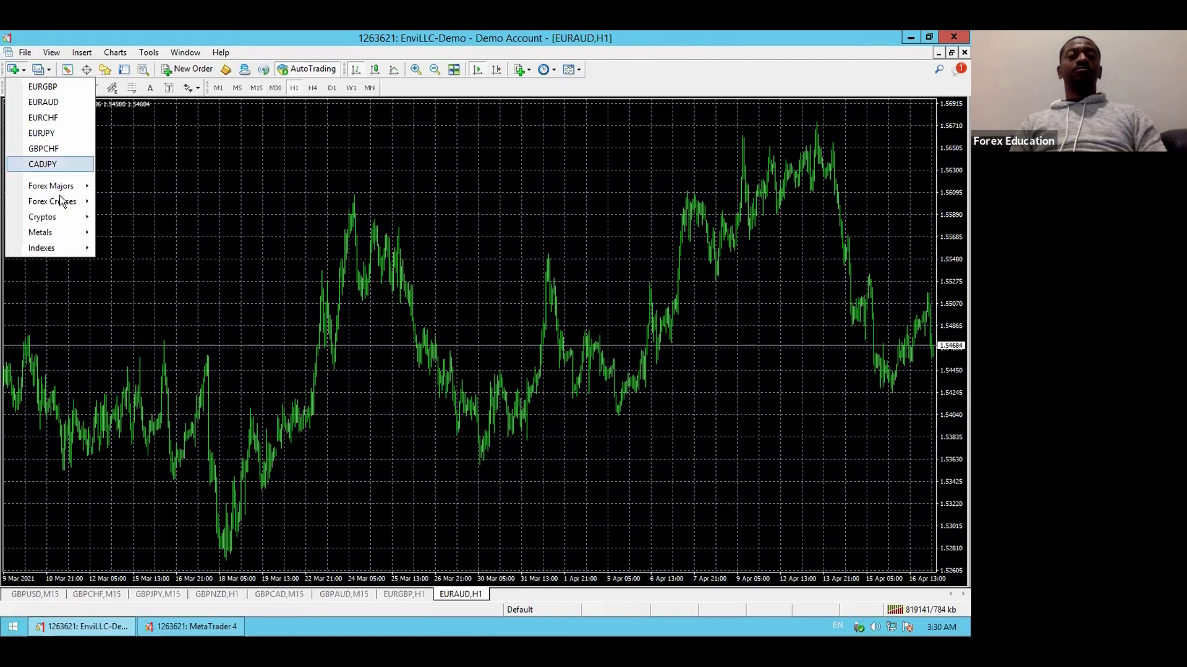
{"action": "mouse_move", "coordinate": [62, 203]}
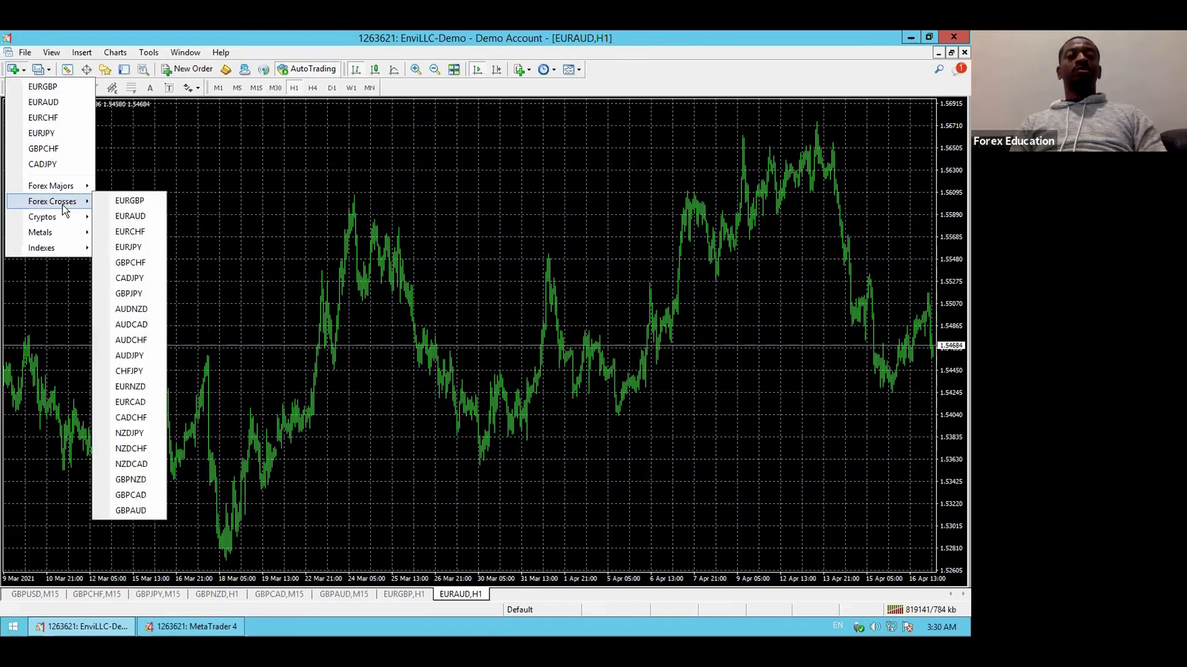
{"action": "left_click", "coordinate": [146, 250]}
{"action": "left_click", "coordinate": [14, 71]}
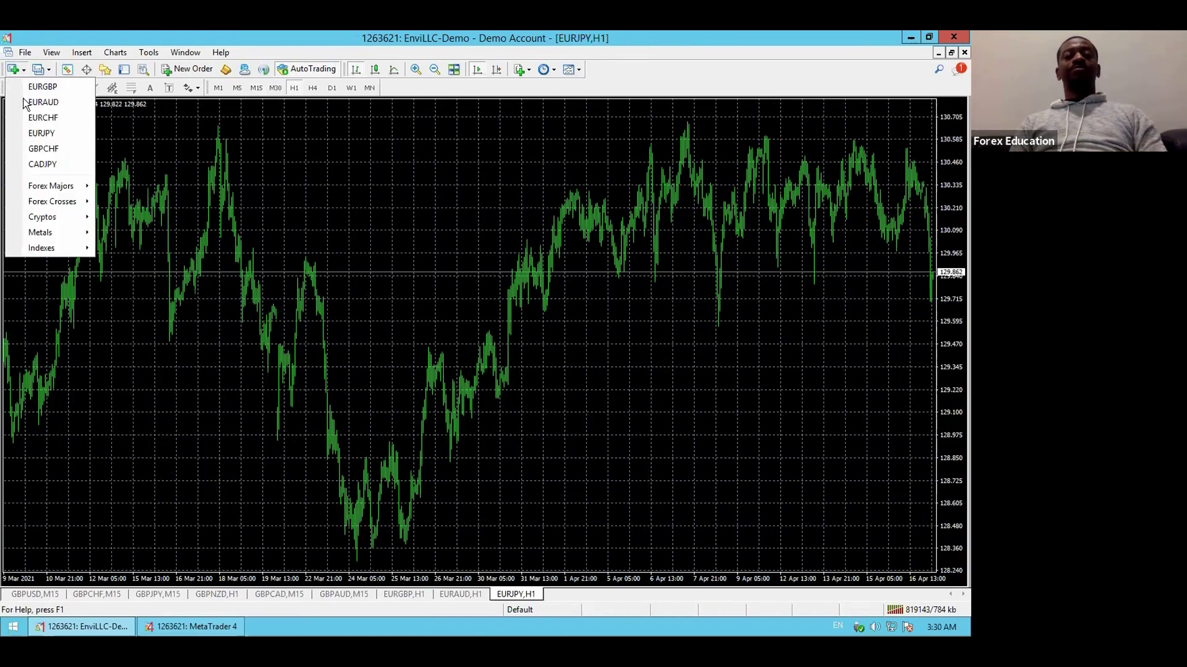
{"action": "mouse_move", "coordinate": [69, 202]}
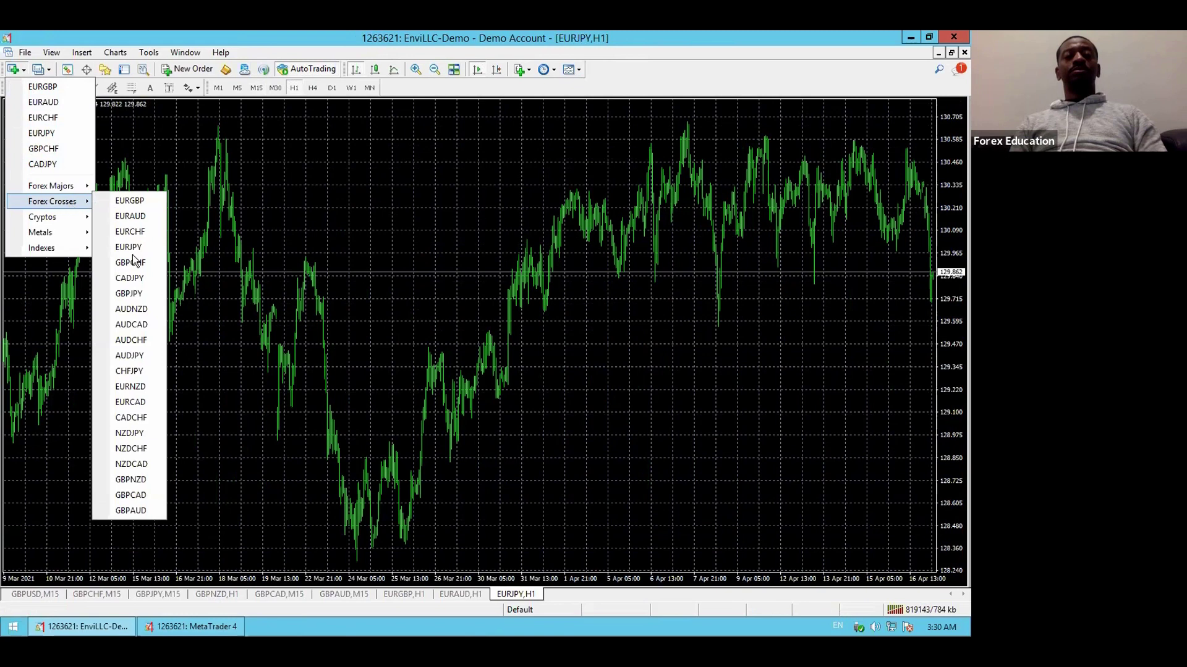
{"action": "left_click", "coordinate": [132, 387]}
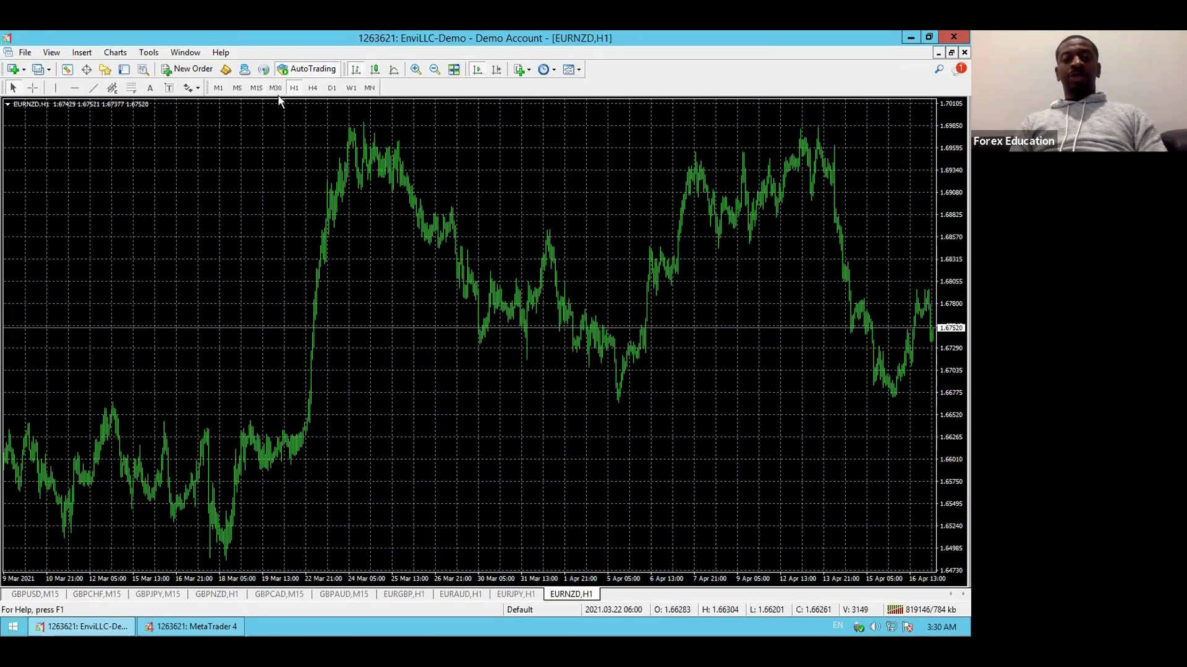
Set the timeframe of the EURNZD, EURJPY, EURAUD and EURGBP charts to M15
{"action": "left_click", "coordinate": [256, 88]}
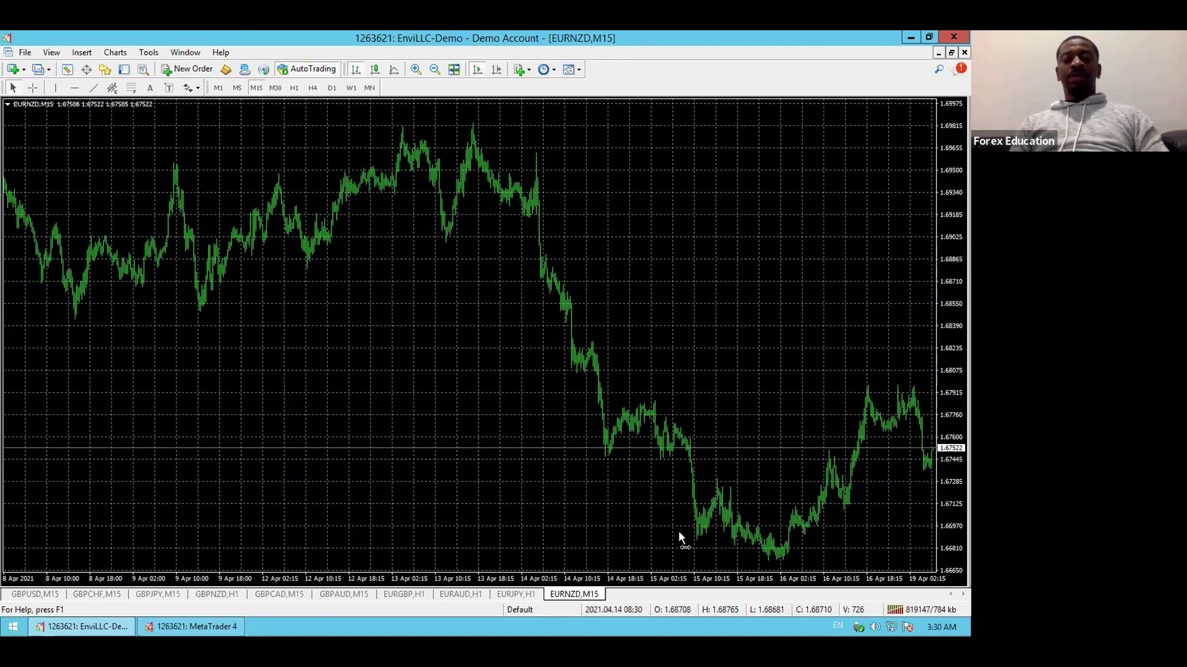
{"action": "left_click", "coordinate": [525, 594]}
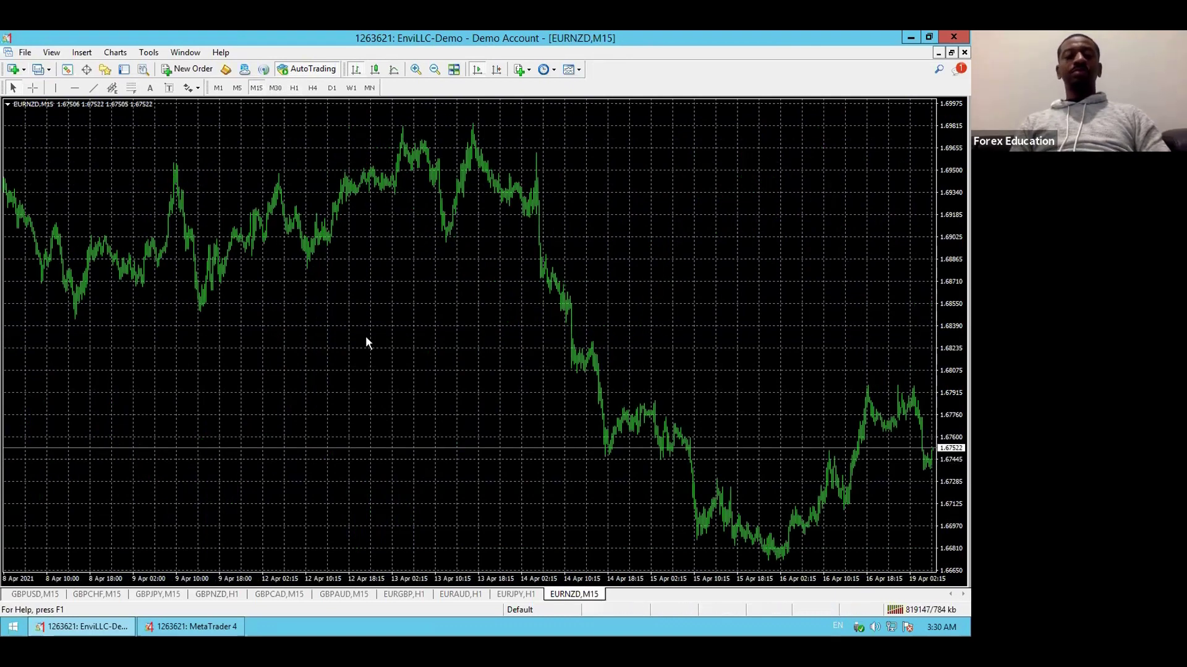
{"action": "left_click", "coordinate": [256, 88]}
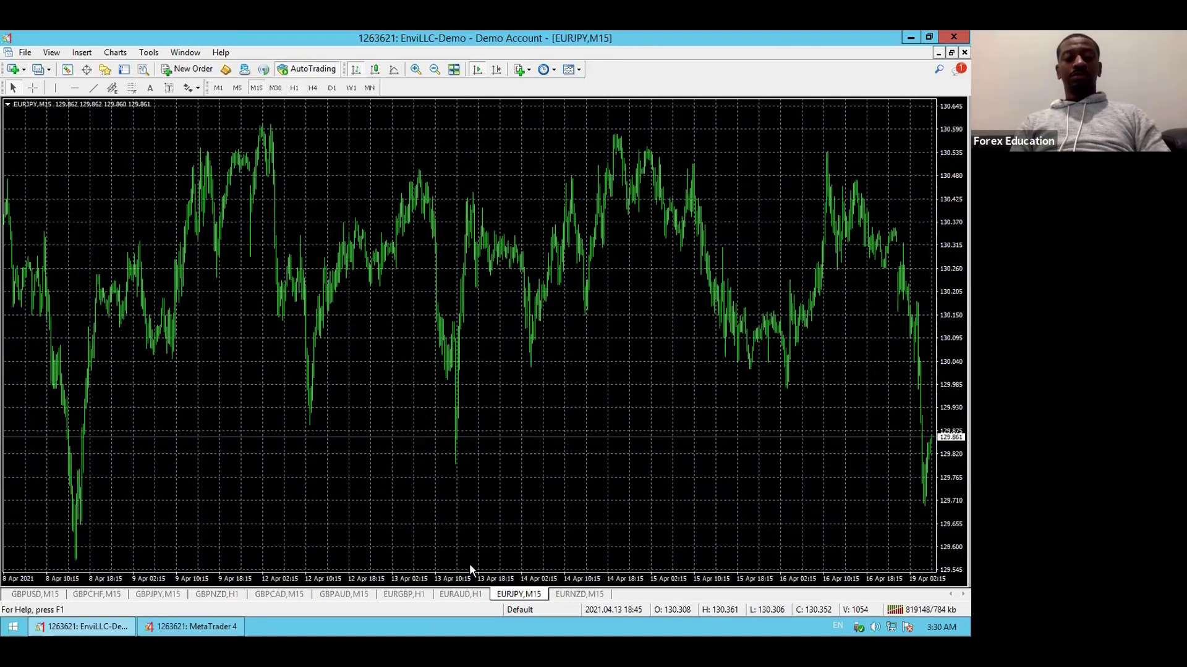
{"action": "left_click", "coordinate": [460, 594]}
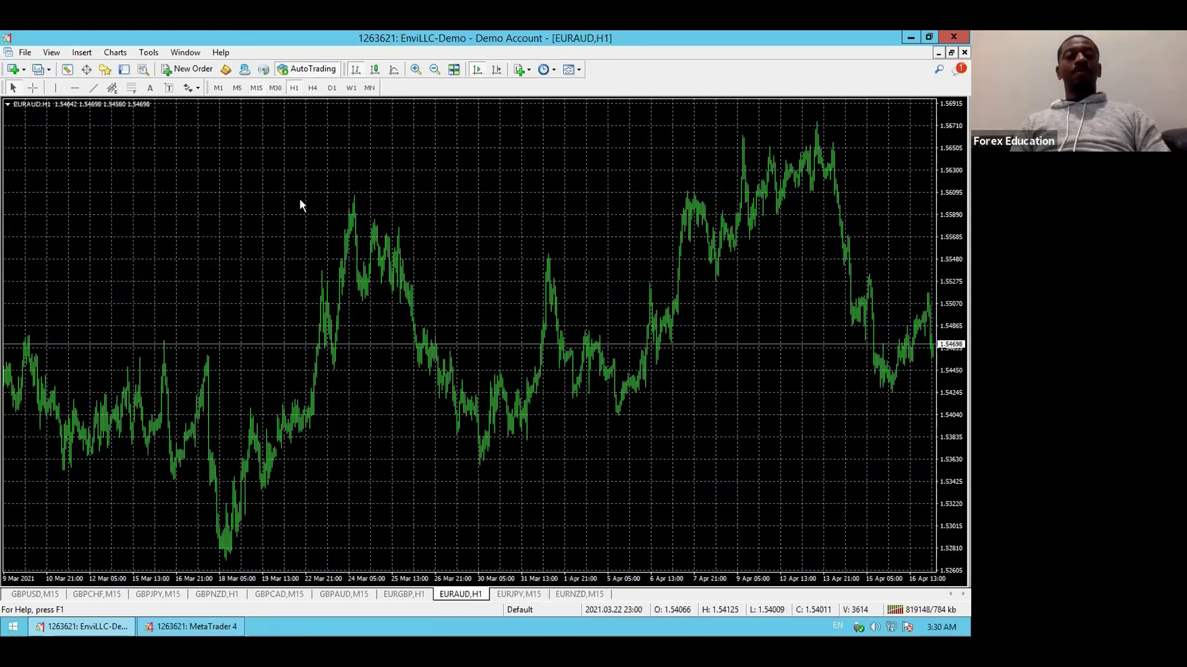
{"action": "left_click", "coordinate": [256, 87]}
{"action": "left_click", "coordinate": [407, 593]}
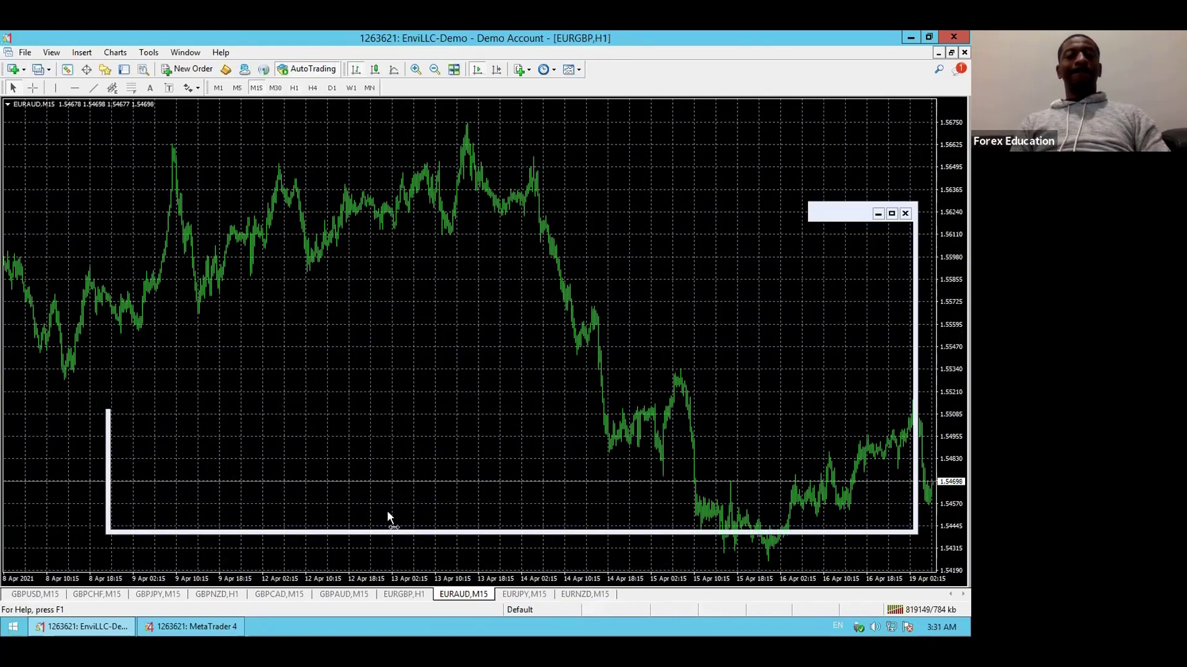
{"action": "left_click", "coordinate": [255, 89]}
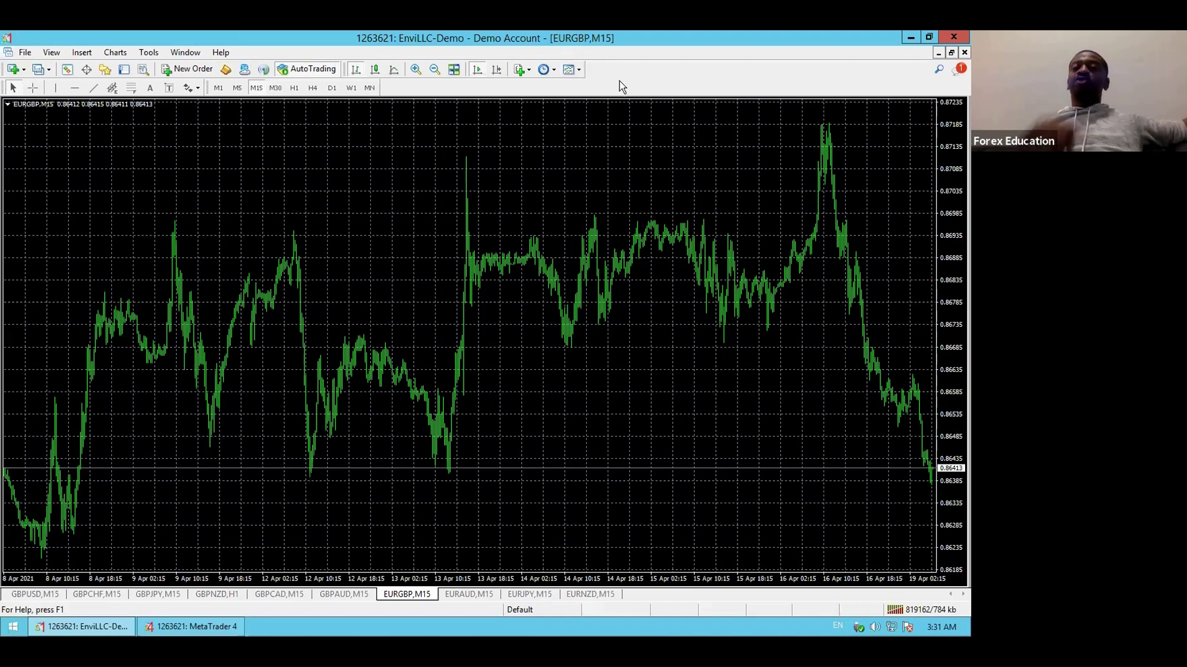
Switch to the Auvoria Prime website and open the support section's ticket submission page
{"action": "left_click", "coordinate": [569, 69]}
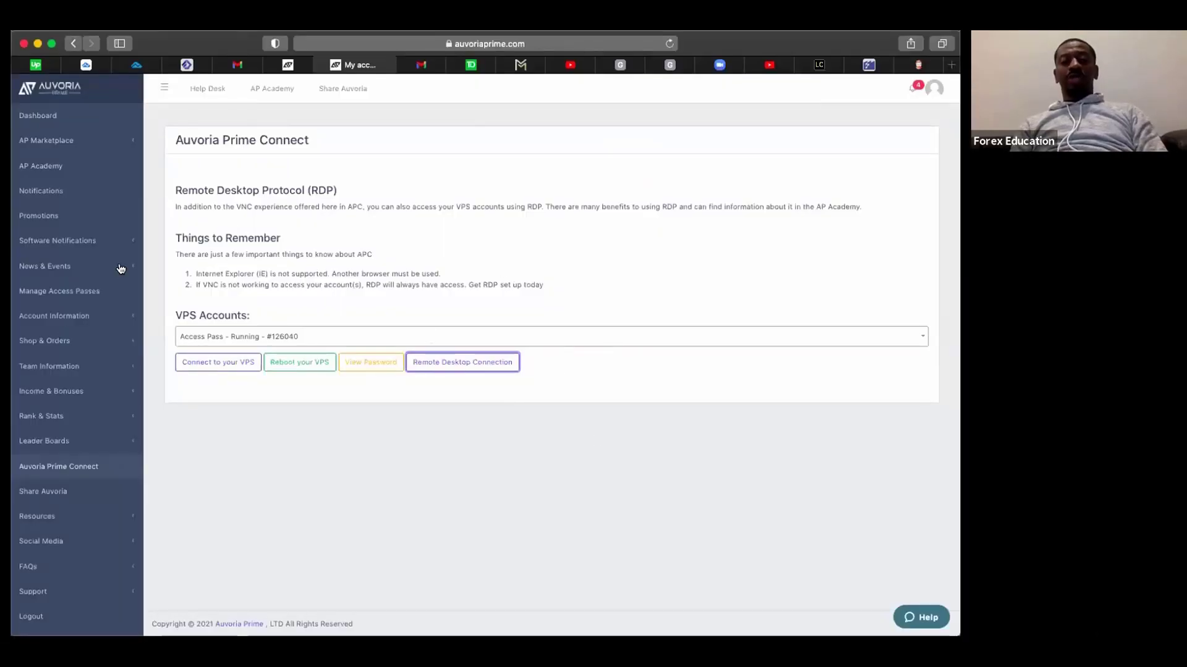
{"action": "scroll", "coordinate": [68, 387], "scroll_direction": "down", "scroll_amount": 2}
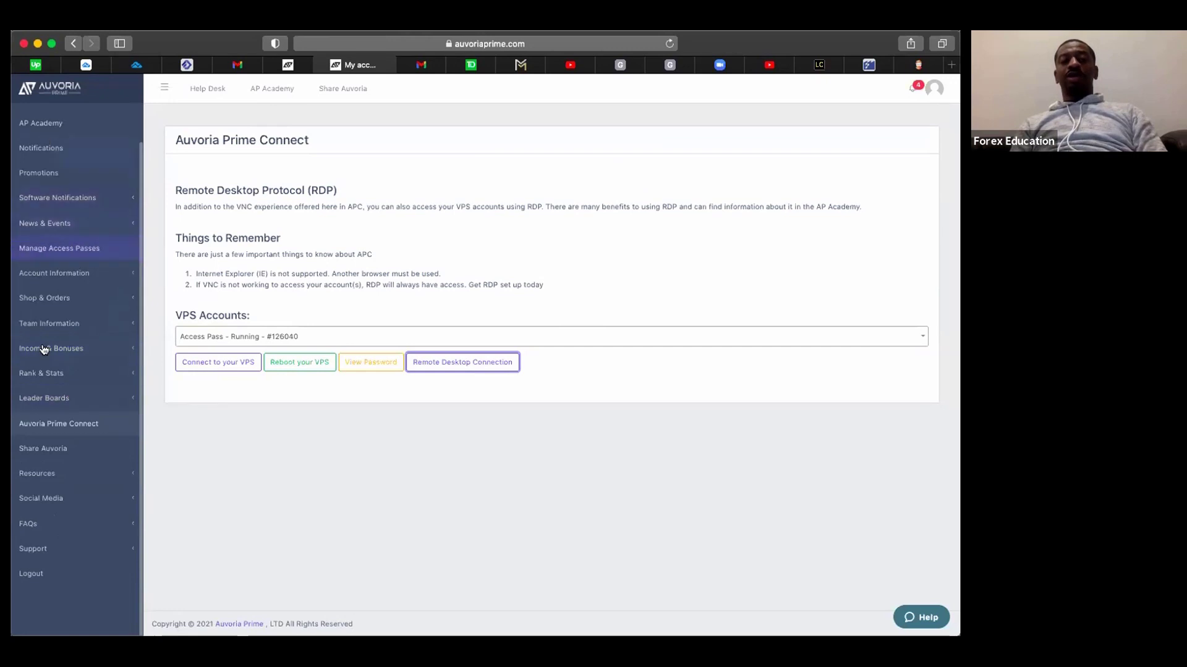
{"action": "left_click", "coordinate": [59, 552]}
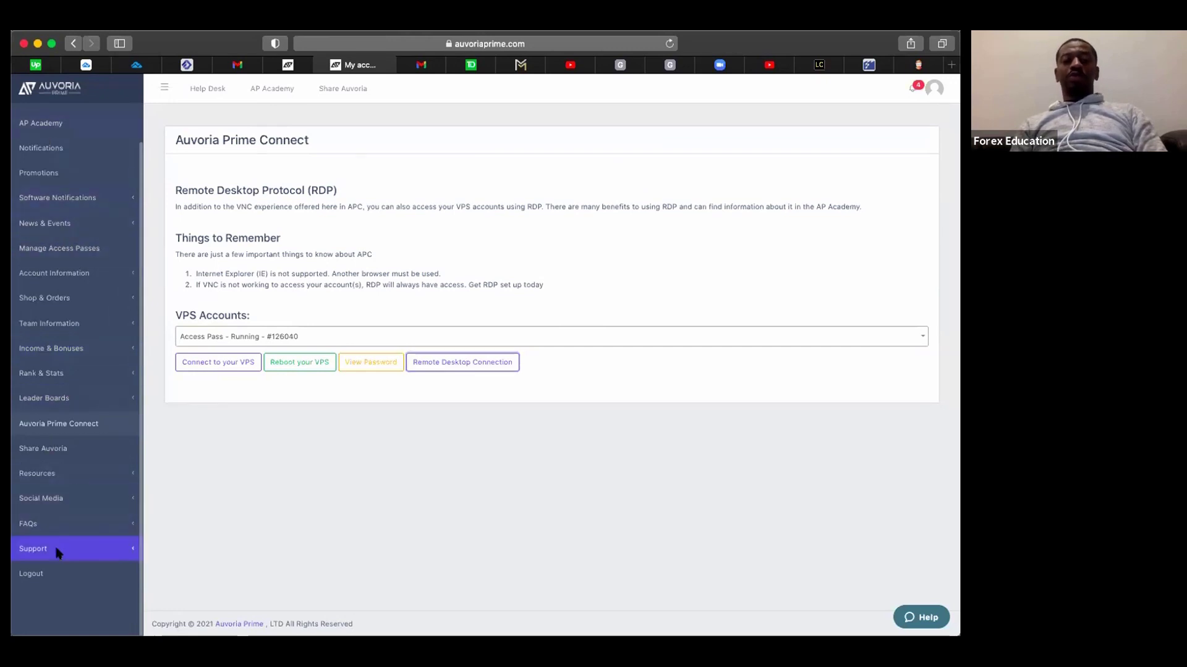
{"action": "scroll", "coordinate": [62, 544], "scroll_direction": "down", "scroll_amount": 5}
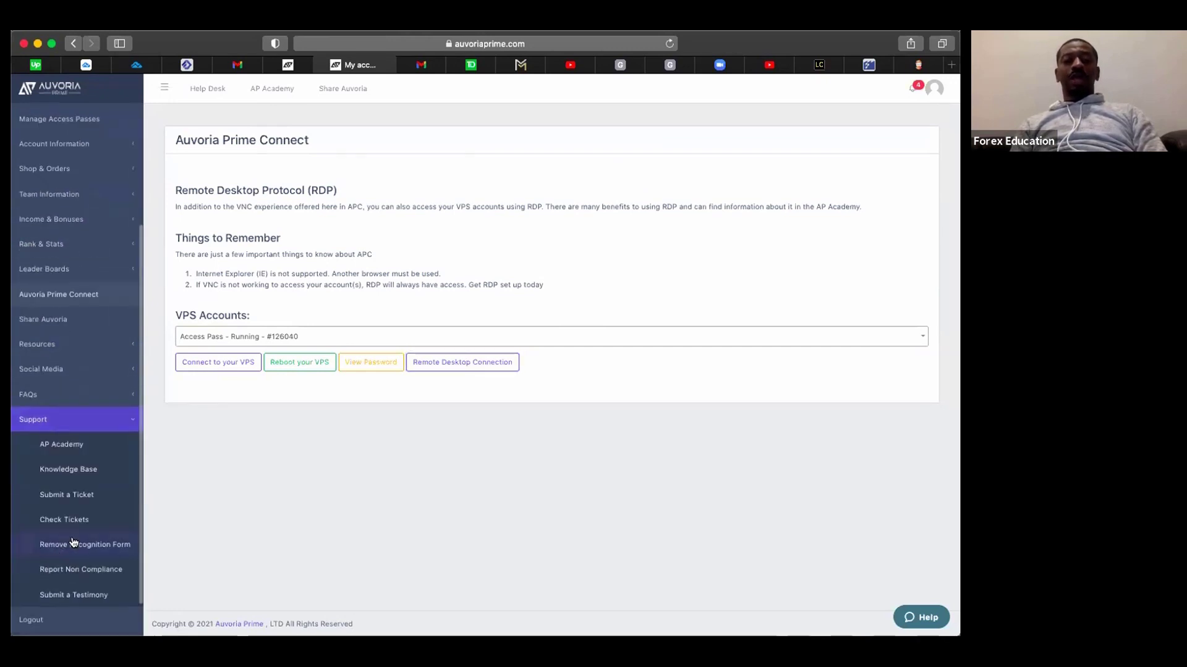
{"action": "left_click", "coordinate": [83, 501]}
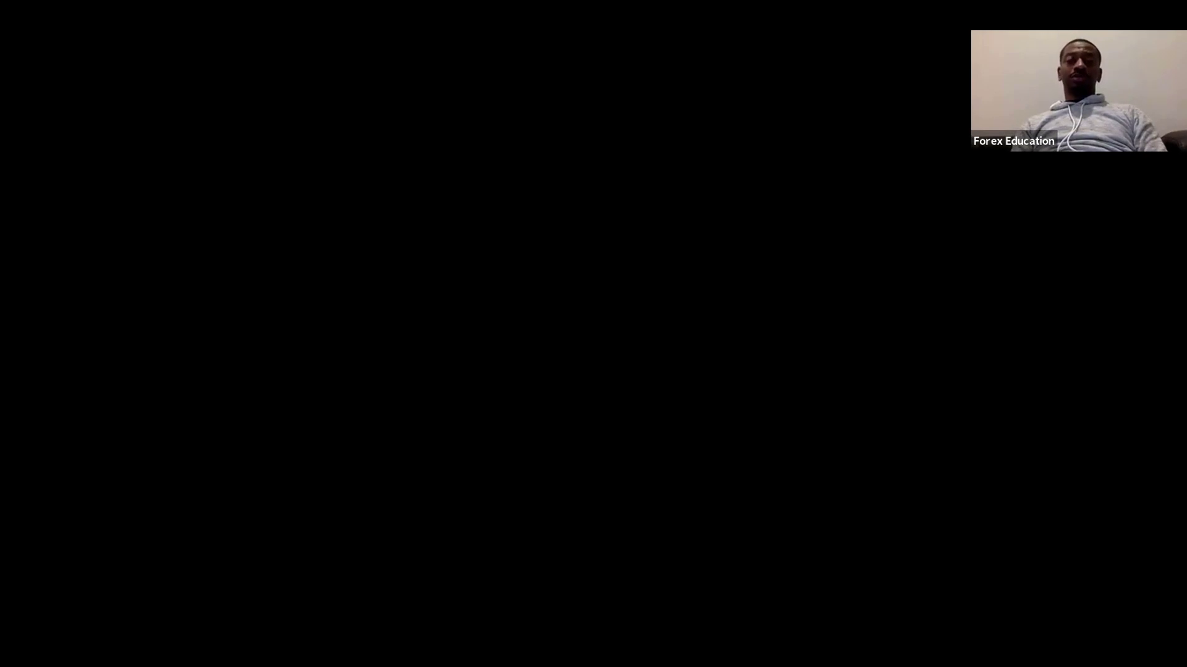
Return to MetaTrader 4 and apply the AIRO template to the EURGBP chart
{"action": "left_click", "coordinate": [617, 311]}
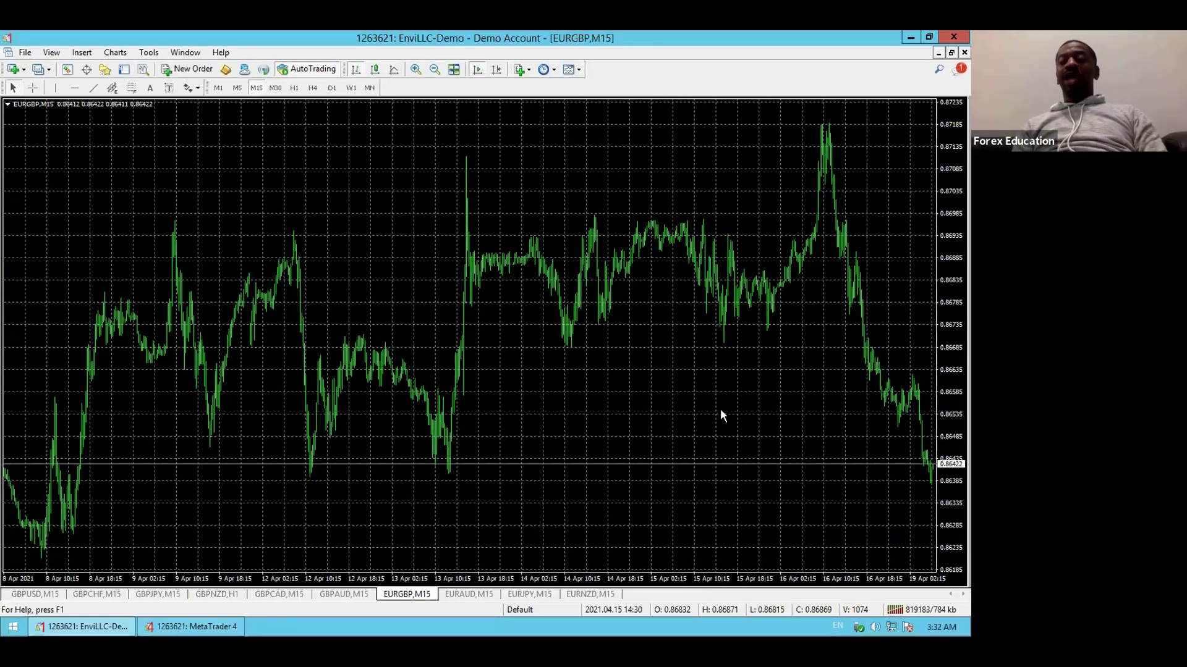
{"action": "left_click", "coordinate": [569, 69]}
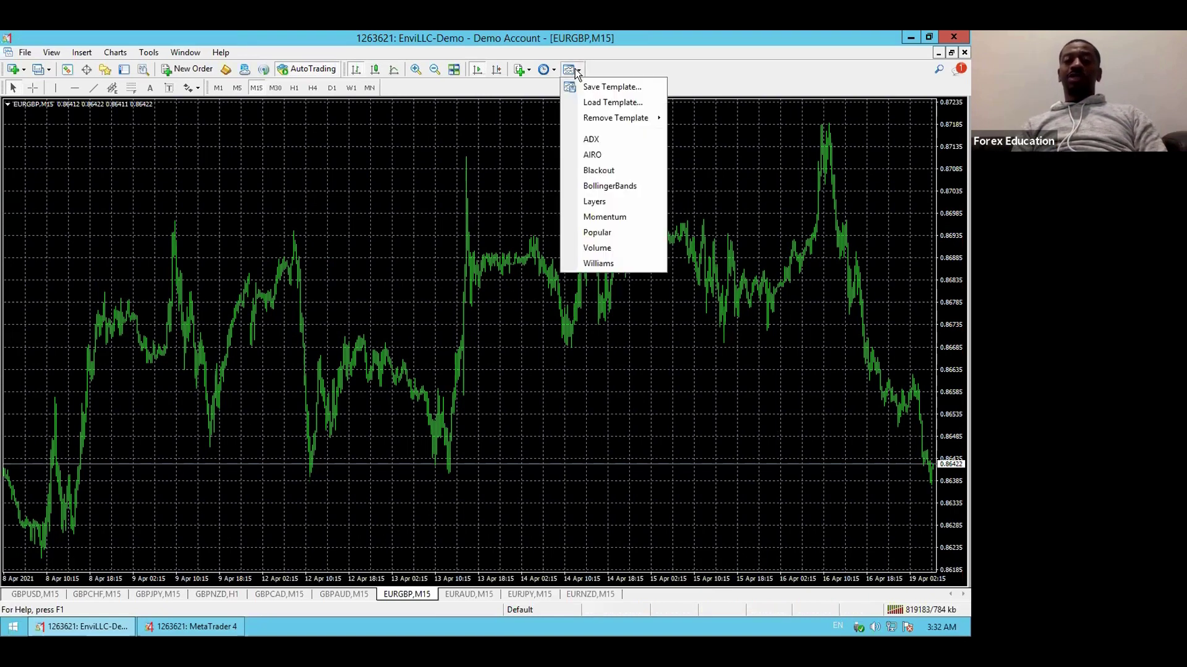
{"action": "left_click", "coordinate": [593, 155]}
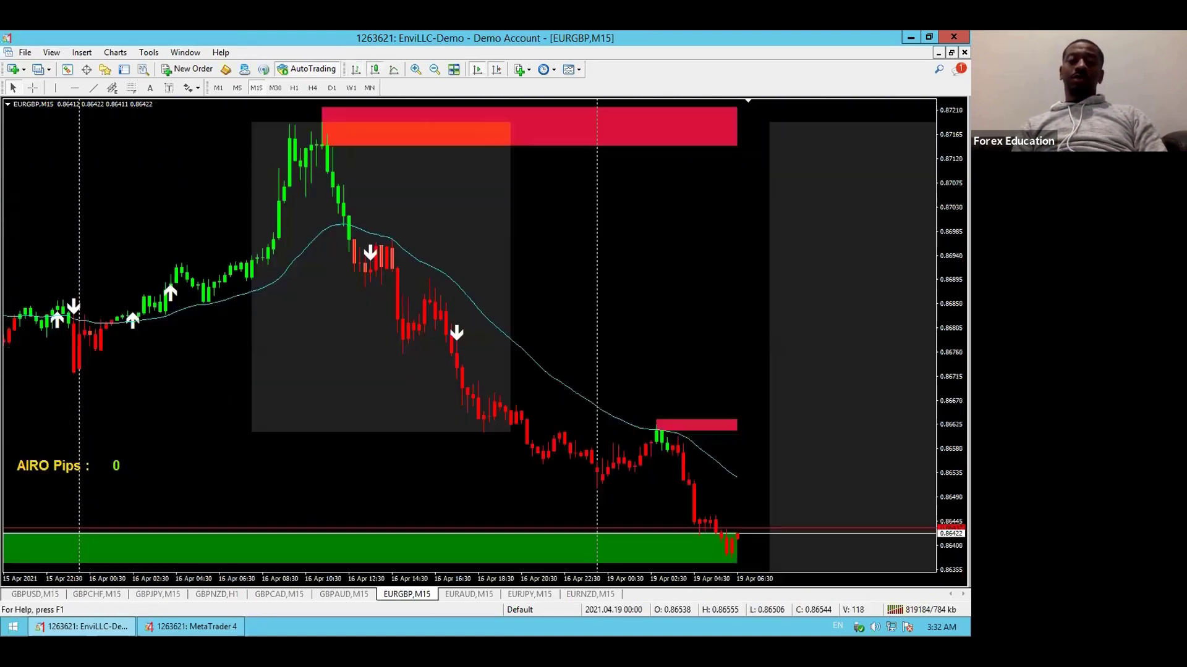
{"action": "left_click", "coordinate": [434, 69]}
{"action": "left_click", "coordinate": [434, 70]}
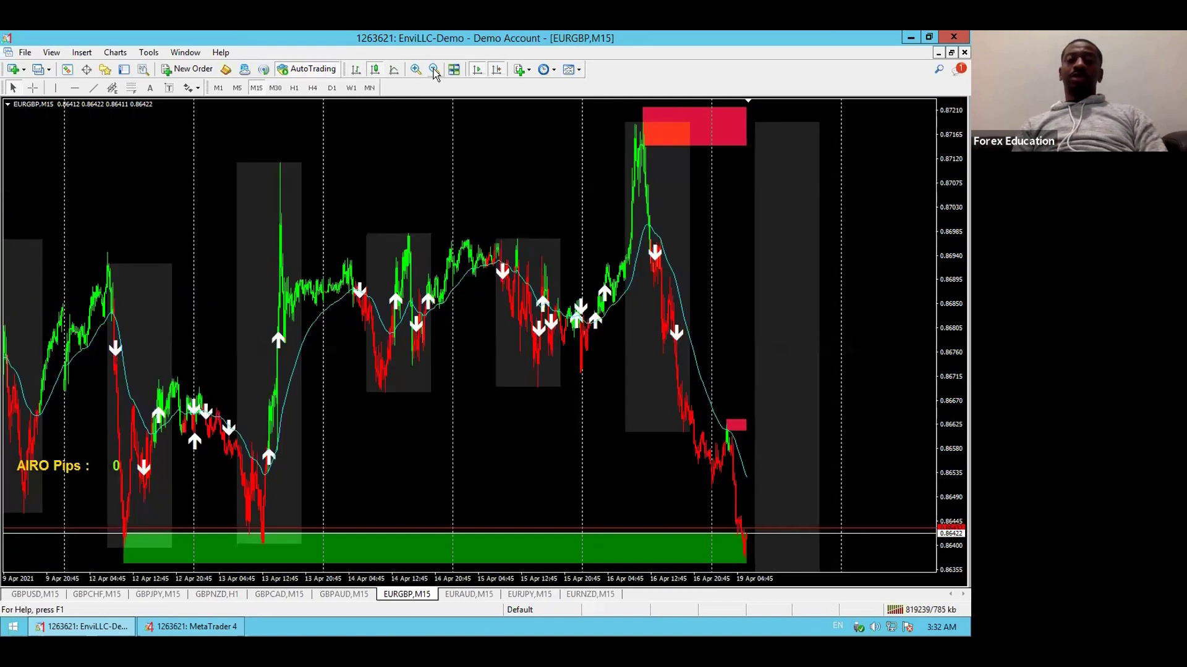
{"action": "left_click", "coordinate": [414, 69]}
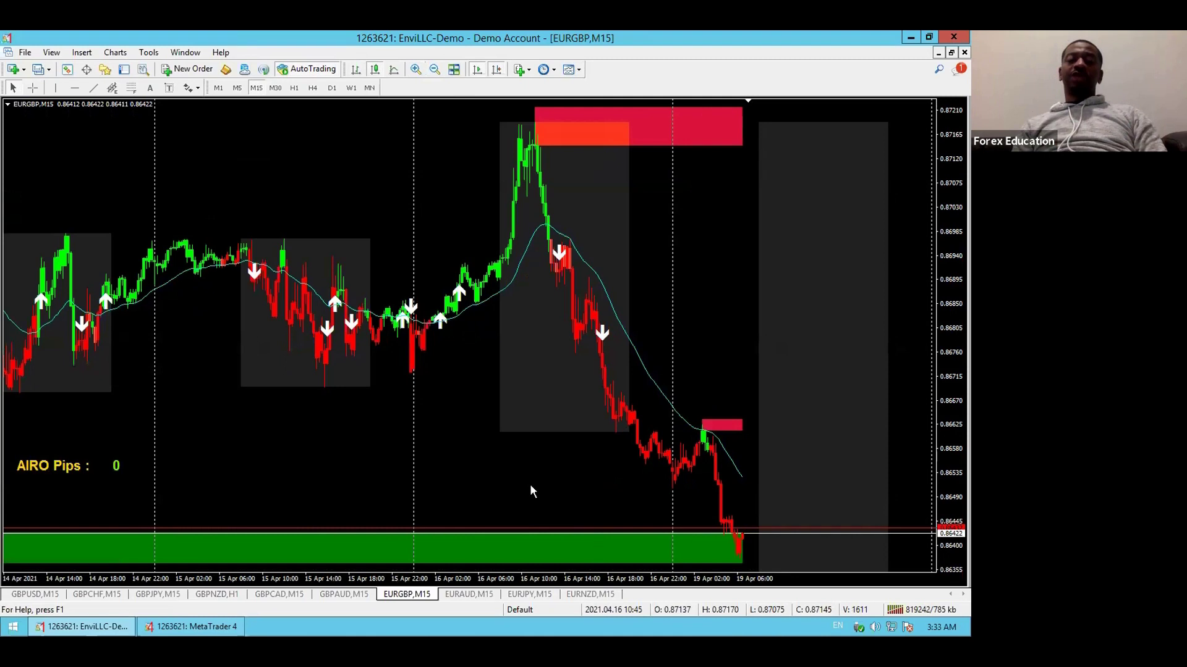
Zoom out the EURGBP chart to view more of its price history with the AIRO zones and arrows
{"action": "left_click", "coordinate": [434, 69]}
{"action": "left_click", "coordinate": [435, 69]}
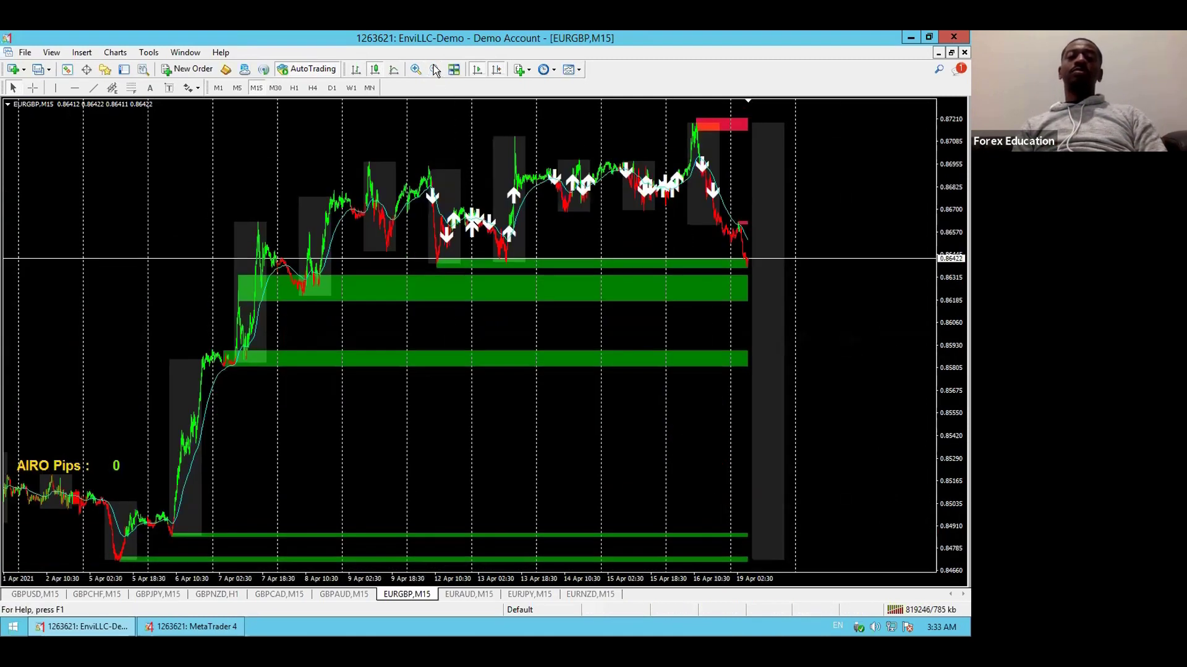
{"action": "left_click", "coordinate": [415, 69]}
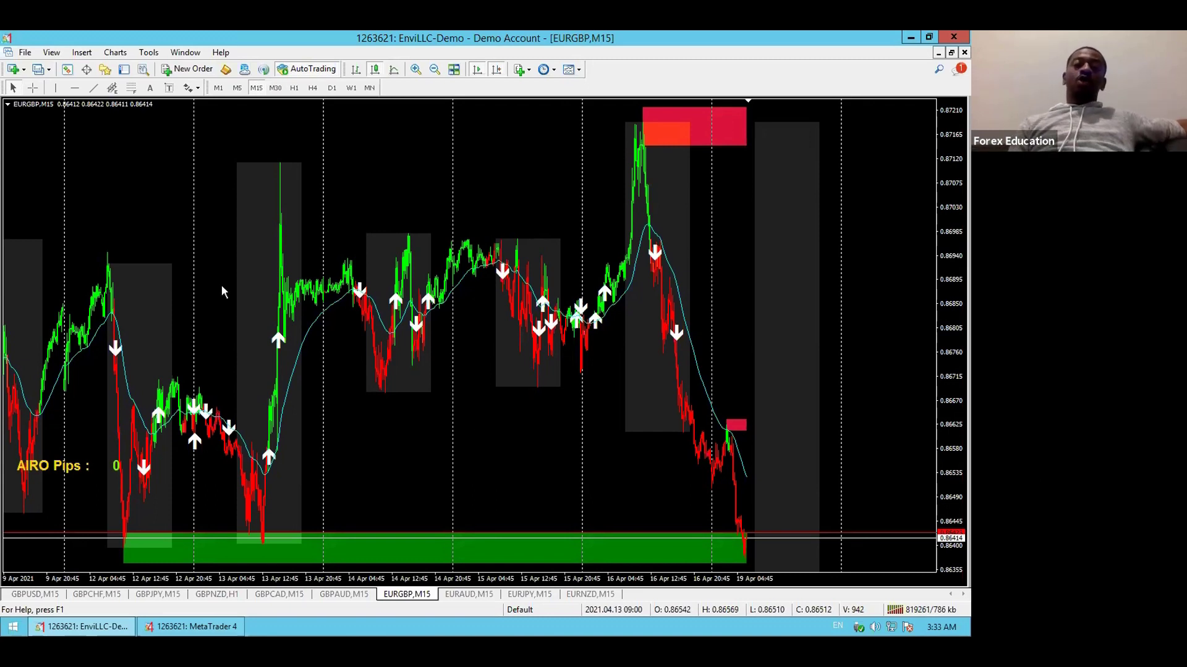
Apply the Blackout template to the GBPUSD M15 chart
{"action": "left_click", "coordinate": [34, 596]}
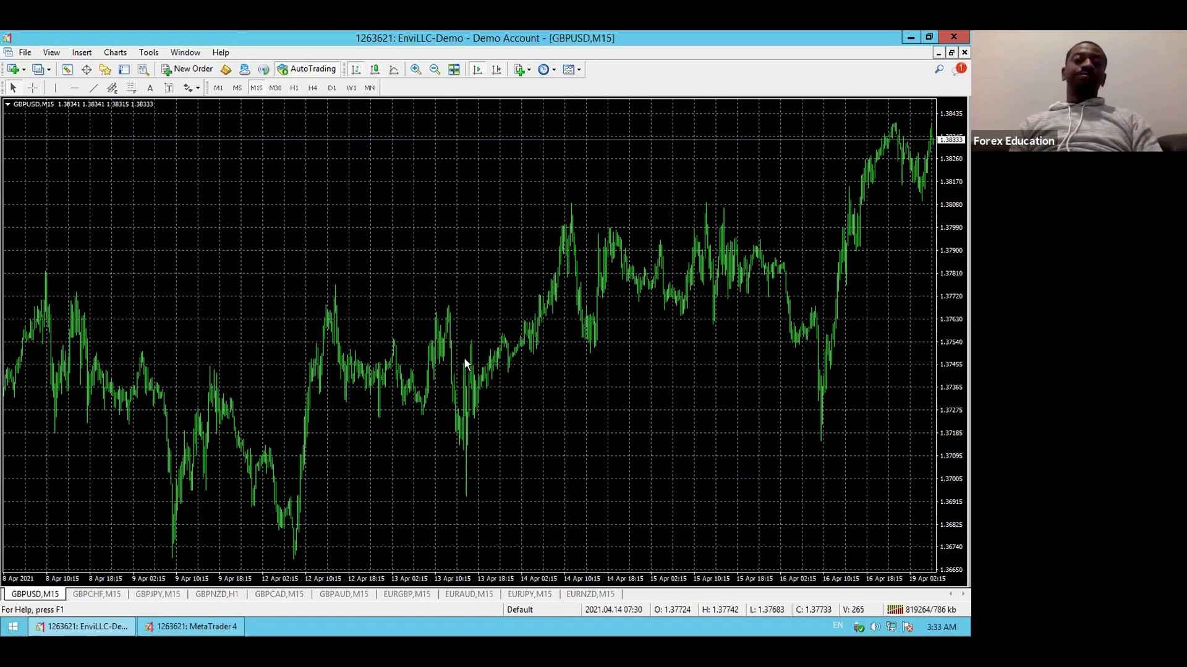
{"action": "left_click", "coordinate": [570, 72]}
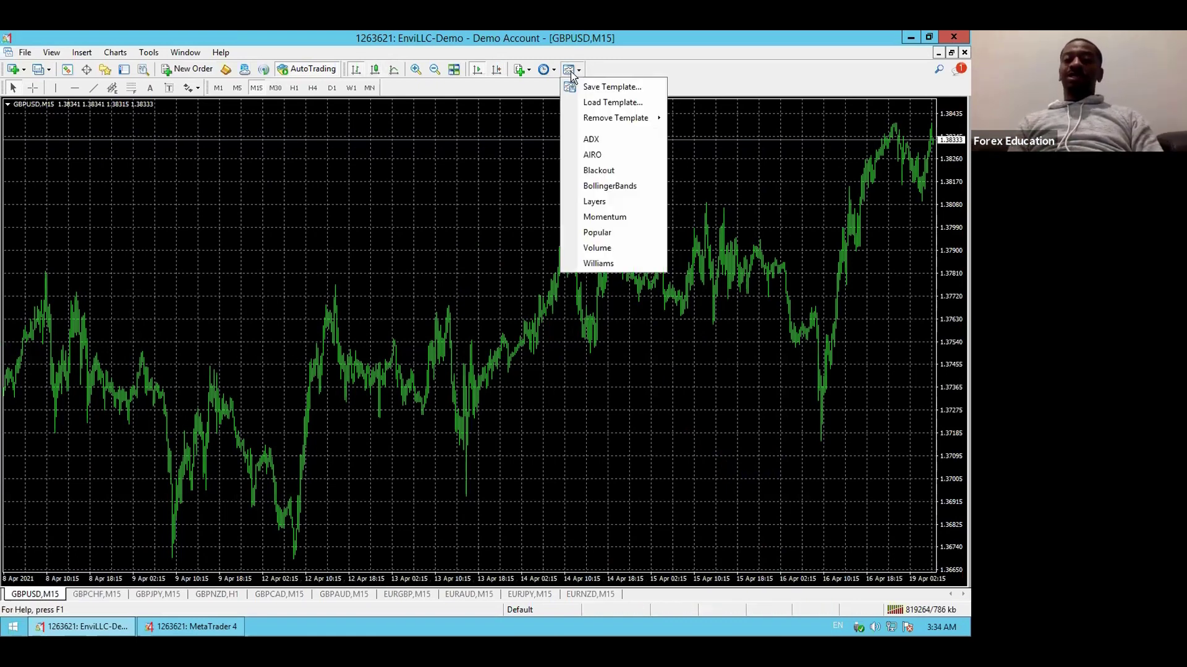
{"action": "left_click", "coordinate": [613, 173]}
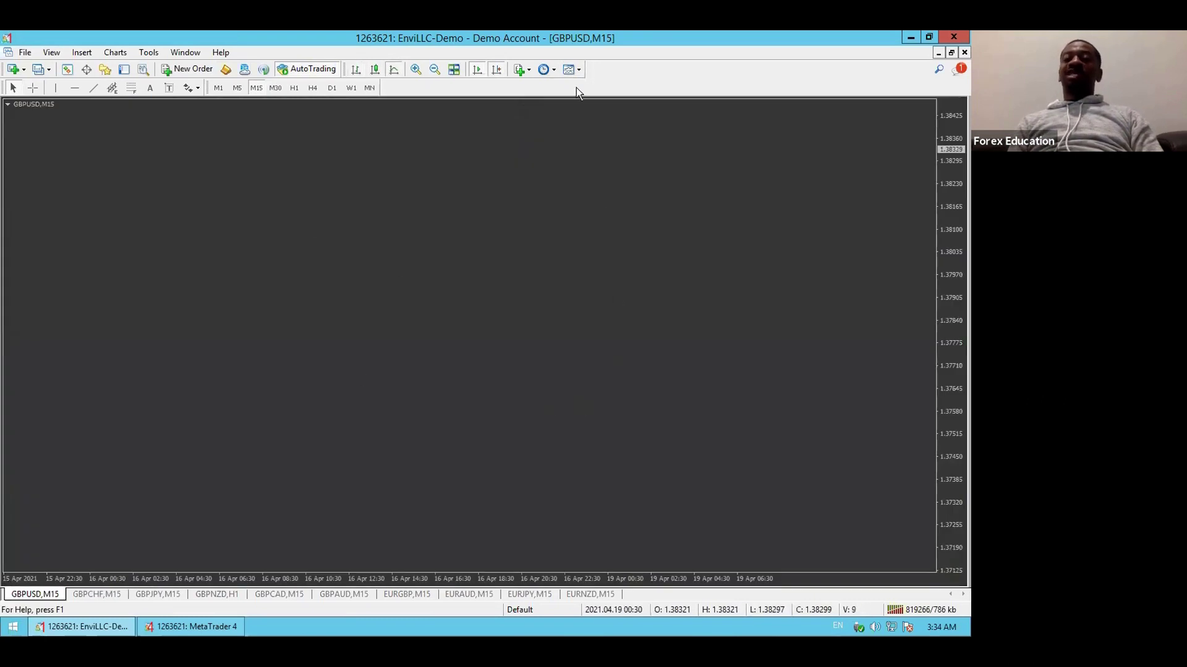
{"action": "left_click", "coordinate": [577, 73]}
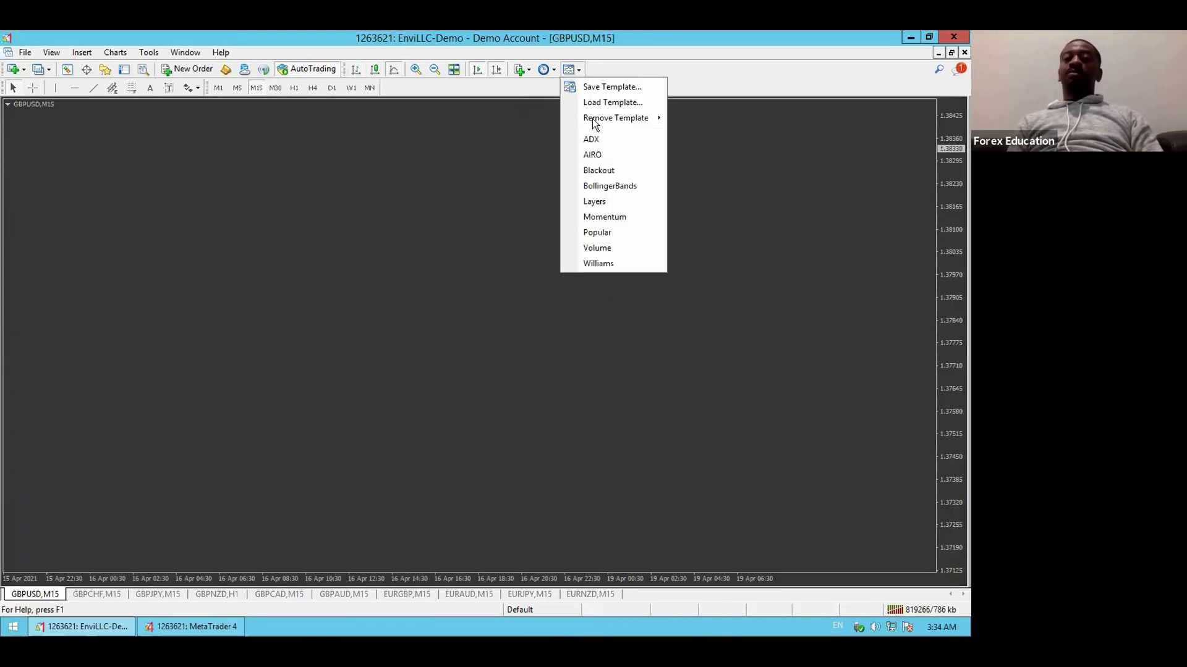
{"action": "left_click", "coordinate": [607, 168]}
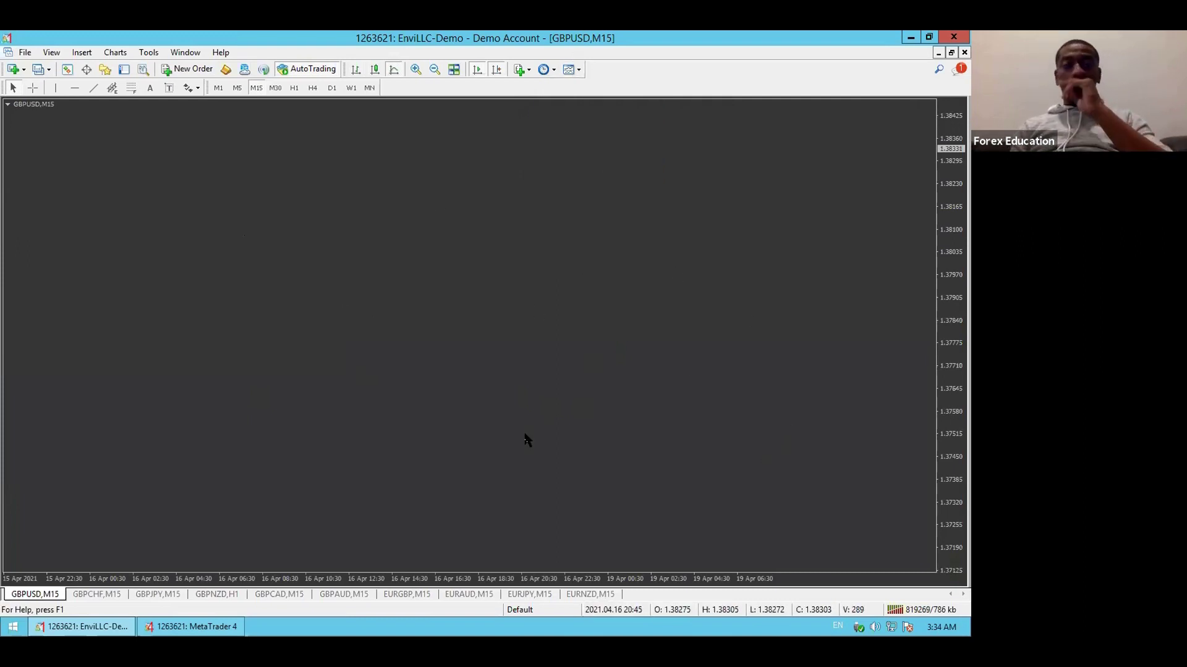
Show the Navigator and expand its Expert Advisors group
{"action": "left_click", "coordinate": [103, 74]}
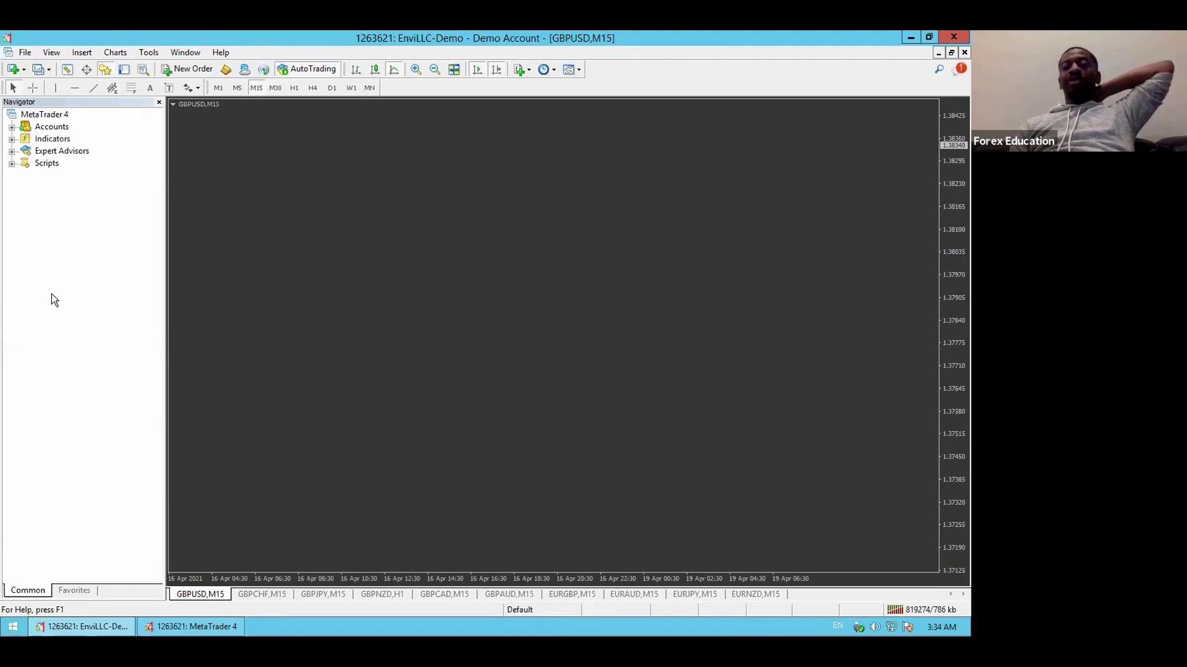
{"action": "left_click", "coordinate": [78, 153]}
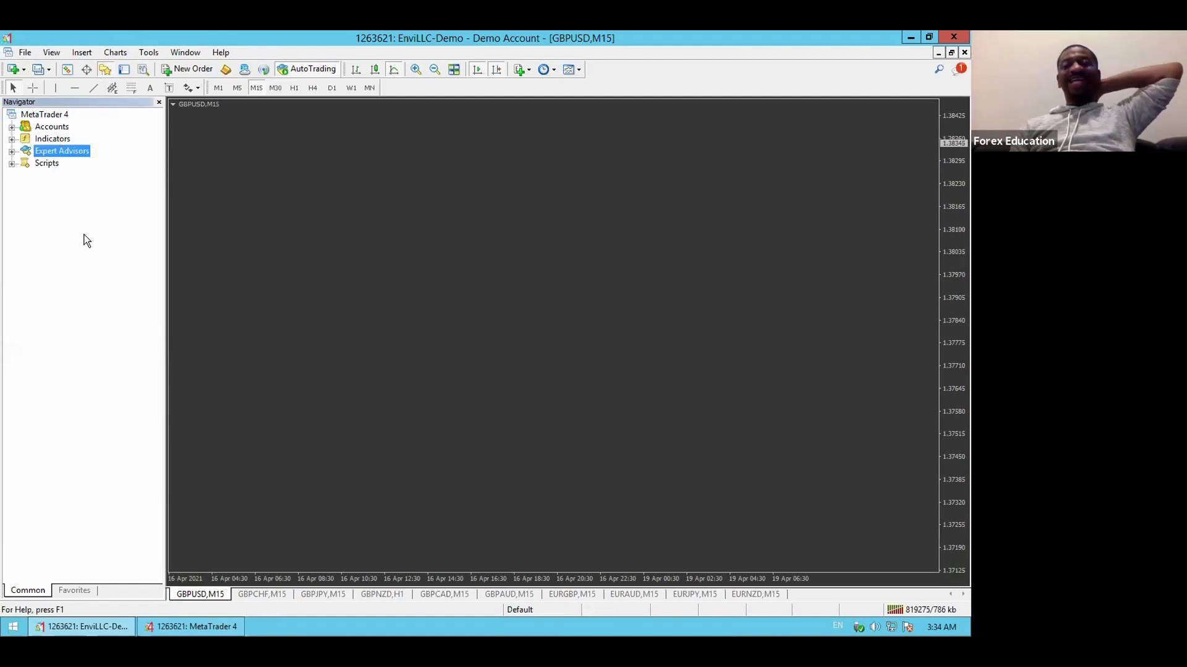
{"action": "left_click", "coordinate": [12, 152]}
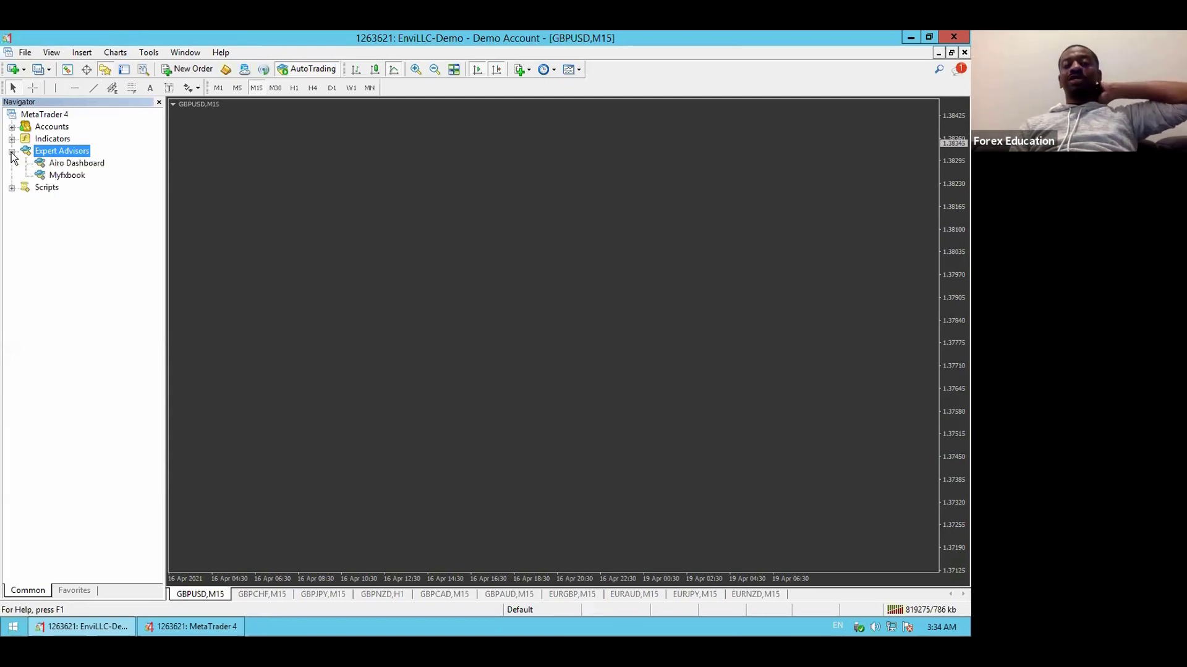
{"action": "double_click", "coordinate": [71, 163]}
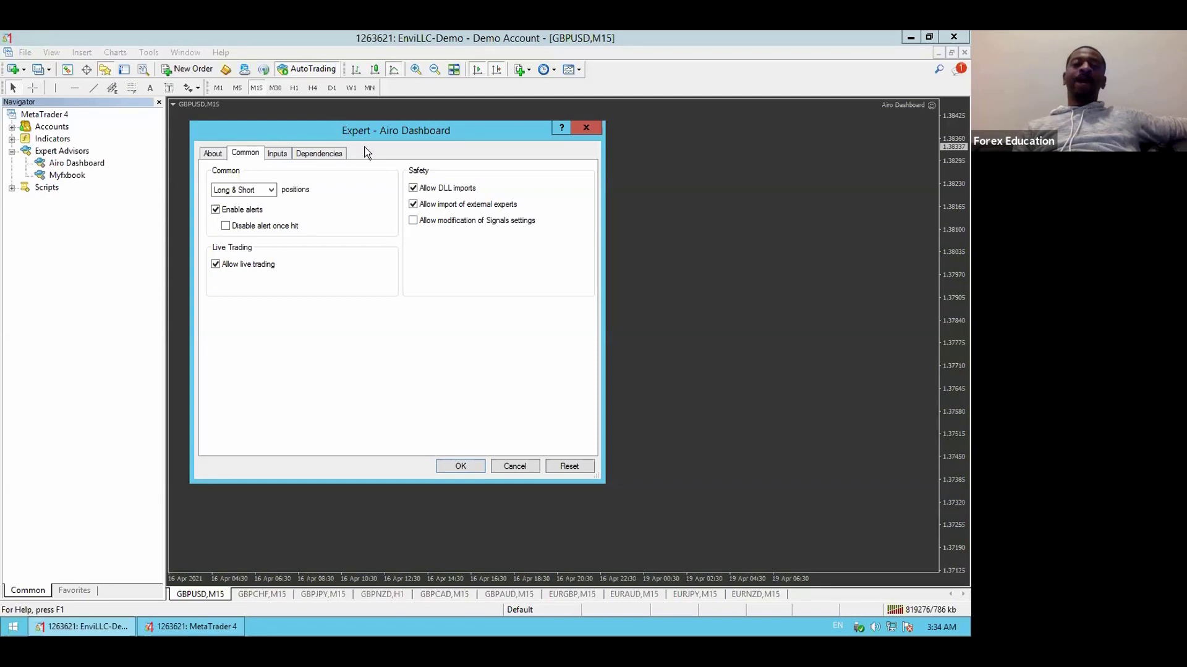
{"action": "left_click", "coordinate": [279, 154]}
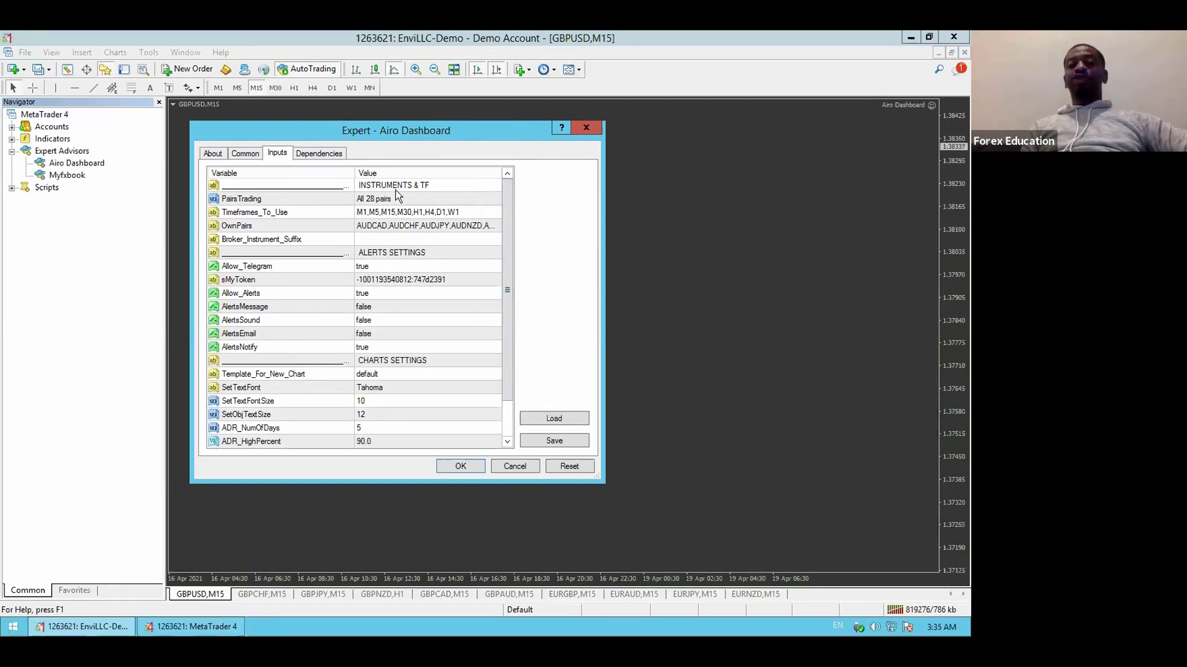
{"action": "left_click", "coordinate": [449, 200]}
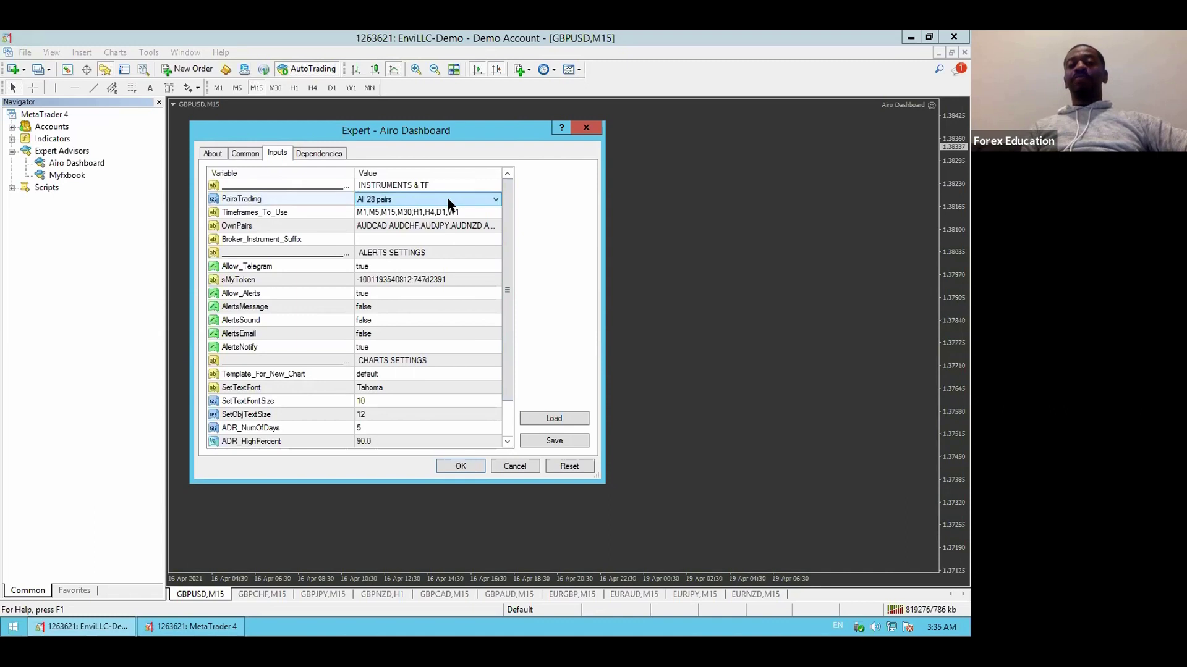
{"action": "left_click", "coordinate": [495, 200]}
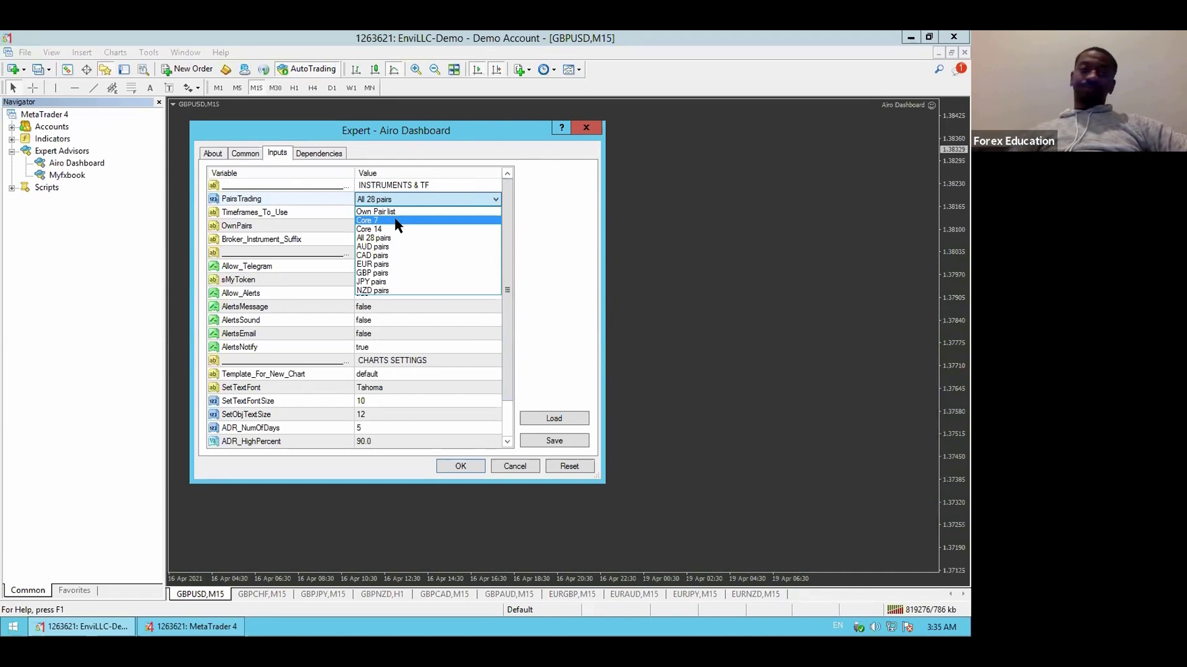
{"action": "left_click", "coordinate": [517, 467]}
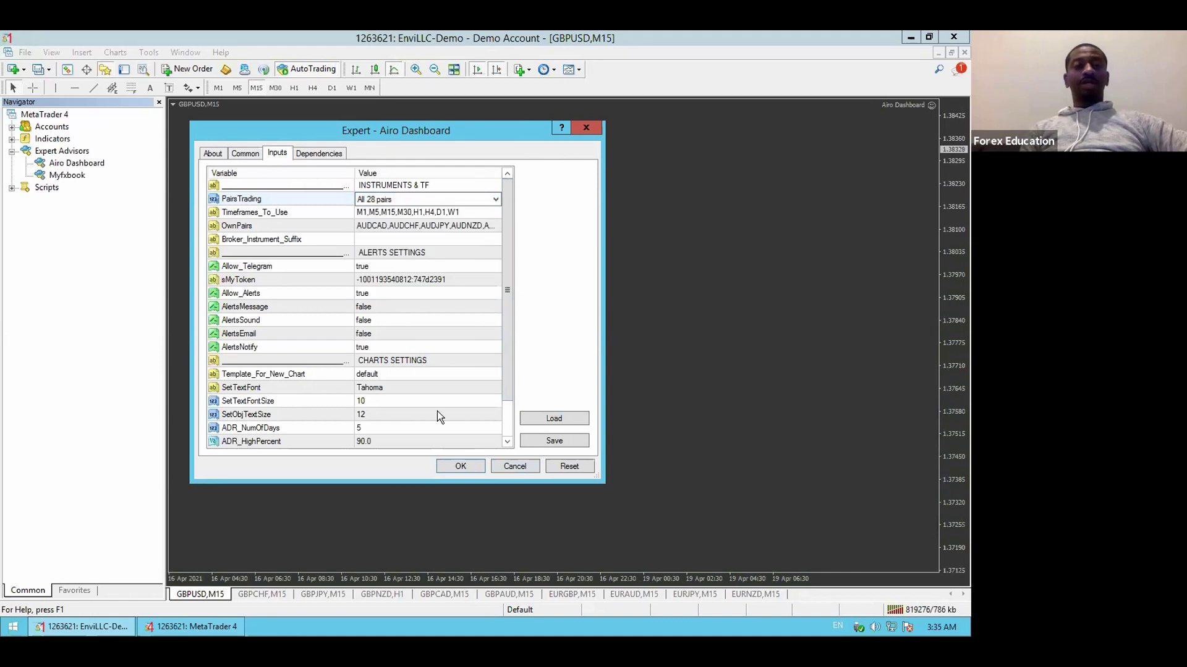
{"action": "left_click", "coordinate": [513, 467]}
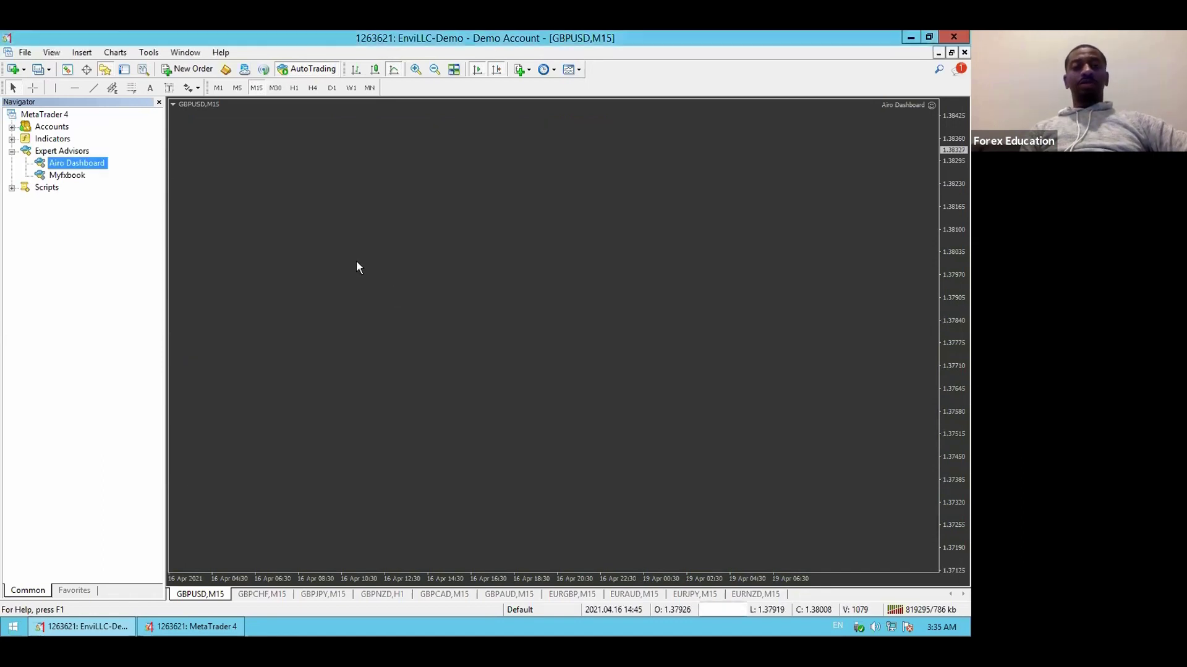
{"action": "left_click", "coordinate": [17, 69]}
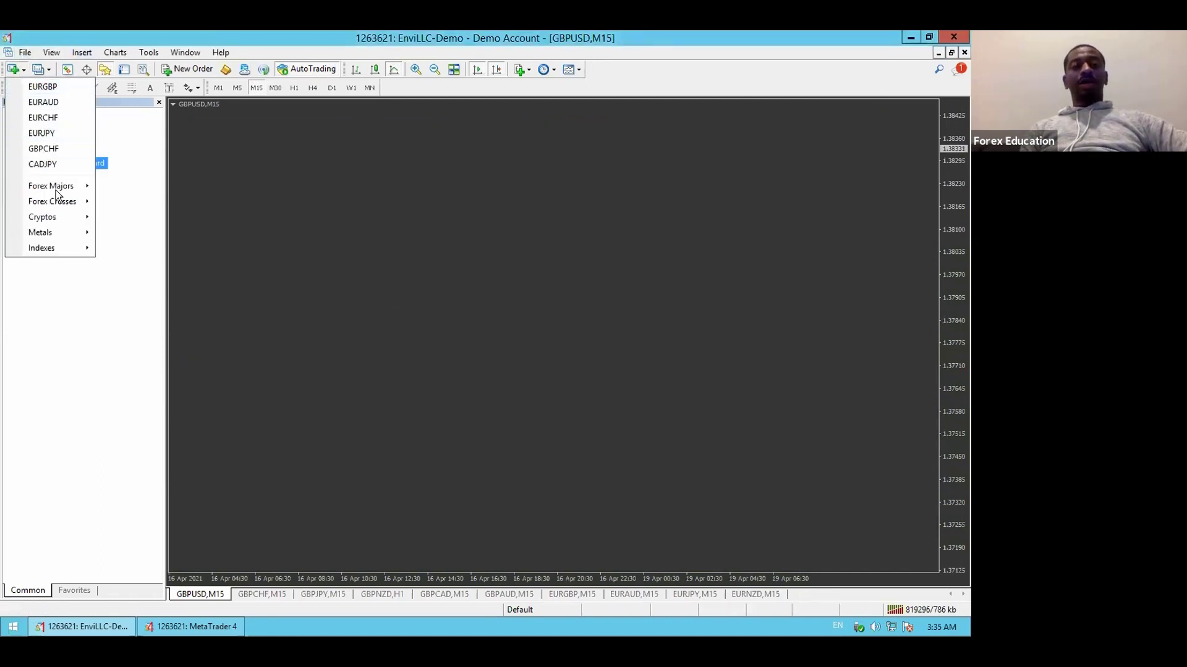
{"action": "mouse_move", "coordinate": [35, 192]}
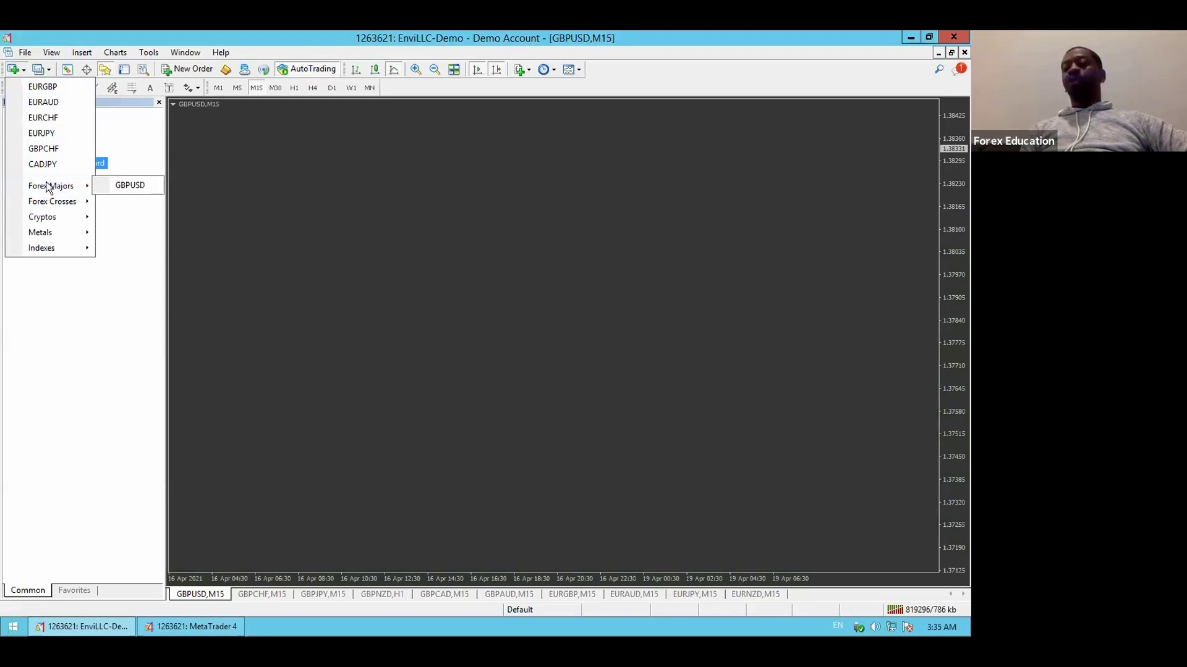
{"action": "left_click", "coordinate": [264, 294]}
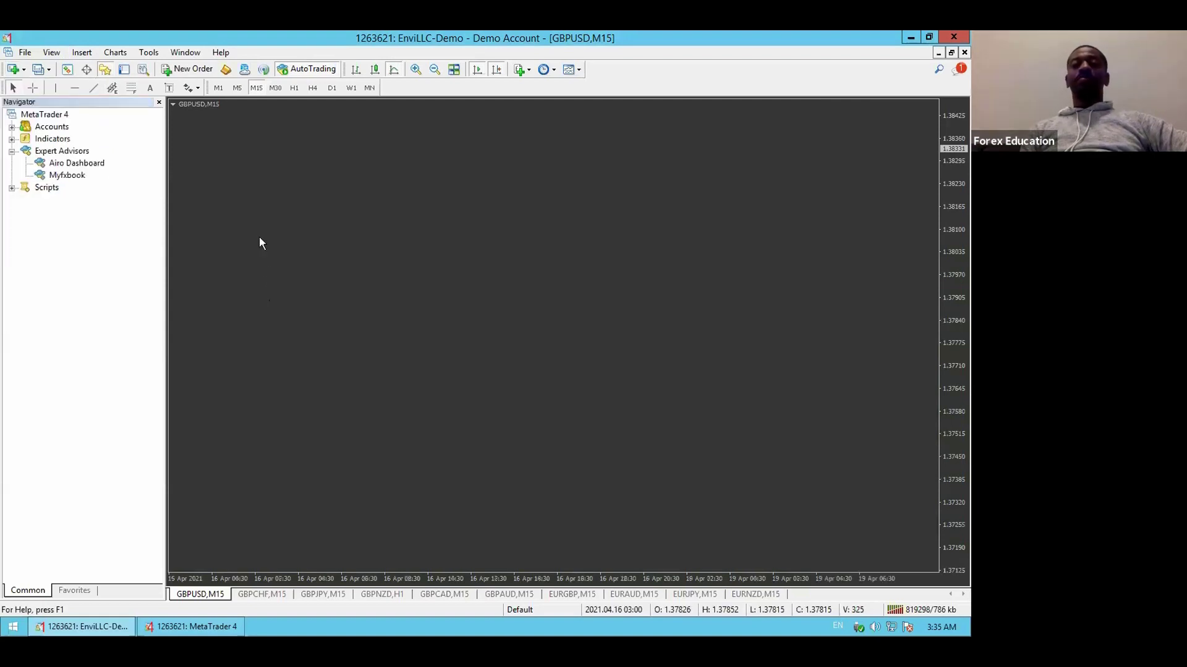
Start attaching the Airo Dashboard expert to the GBPUSD chart and set its PairsTrading input to Own Pair list
{"action": "double_click", "coordinate": [72, 164]}
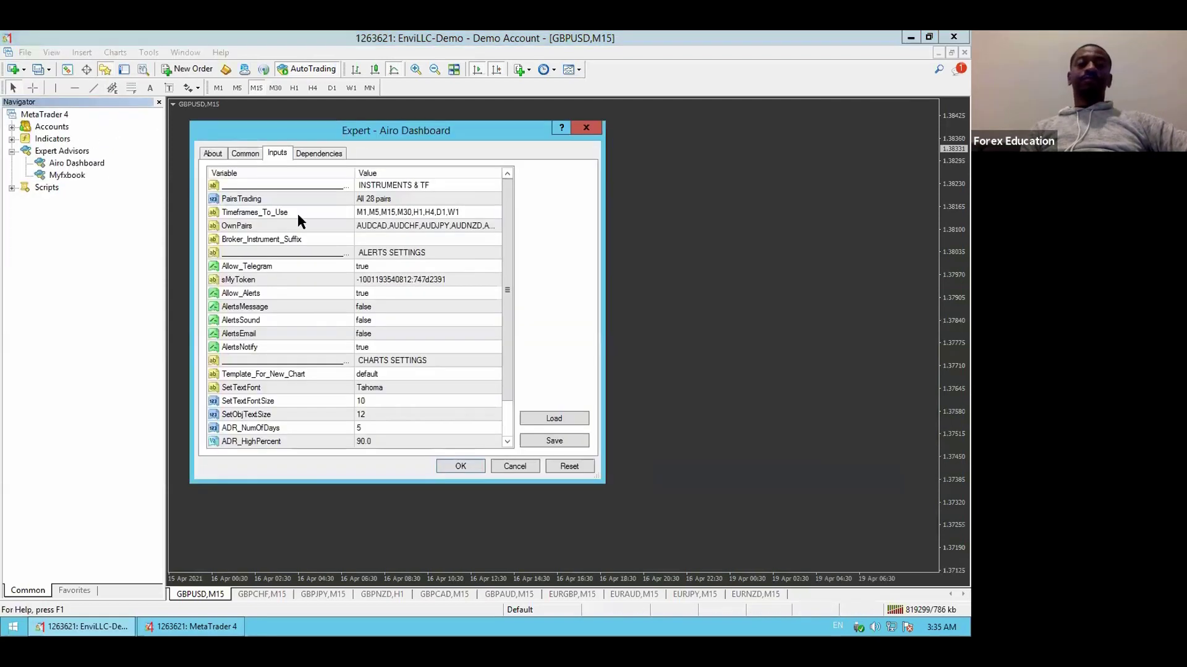
{"action": "left_click", "coordinate": [395, 201]}
{"action": "left_click", "coordinate": [495, 199]}
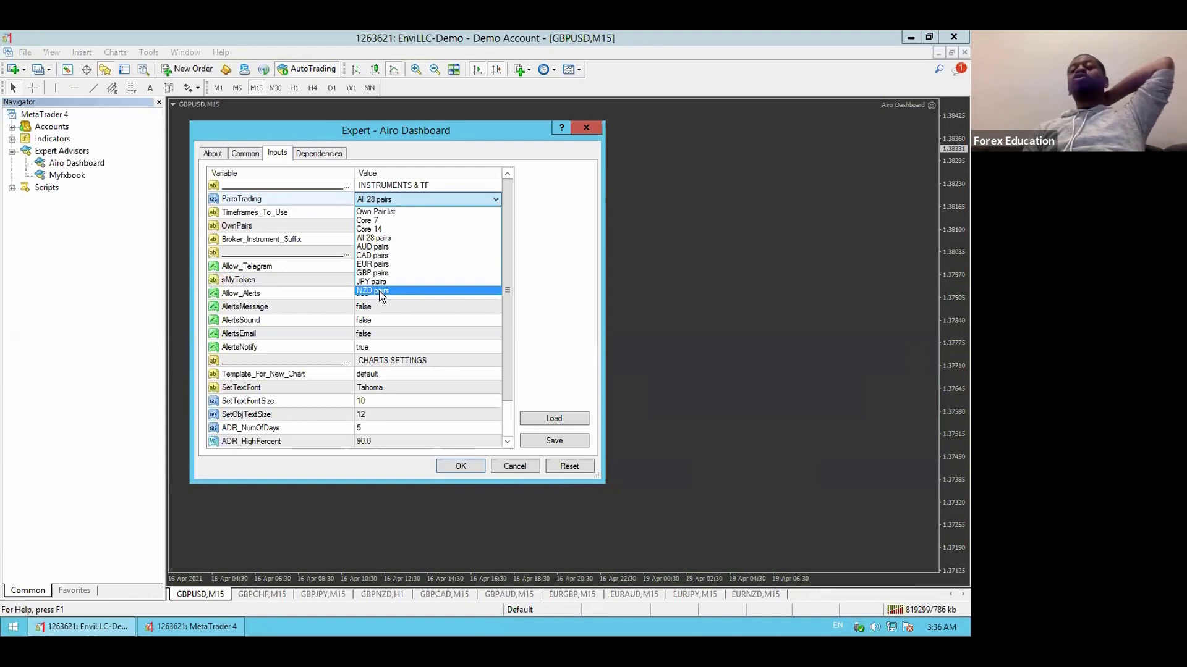
{"action": "left_click", "coordinate": [392, 212]}
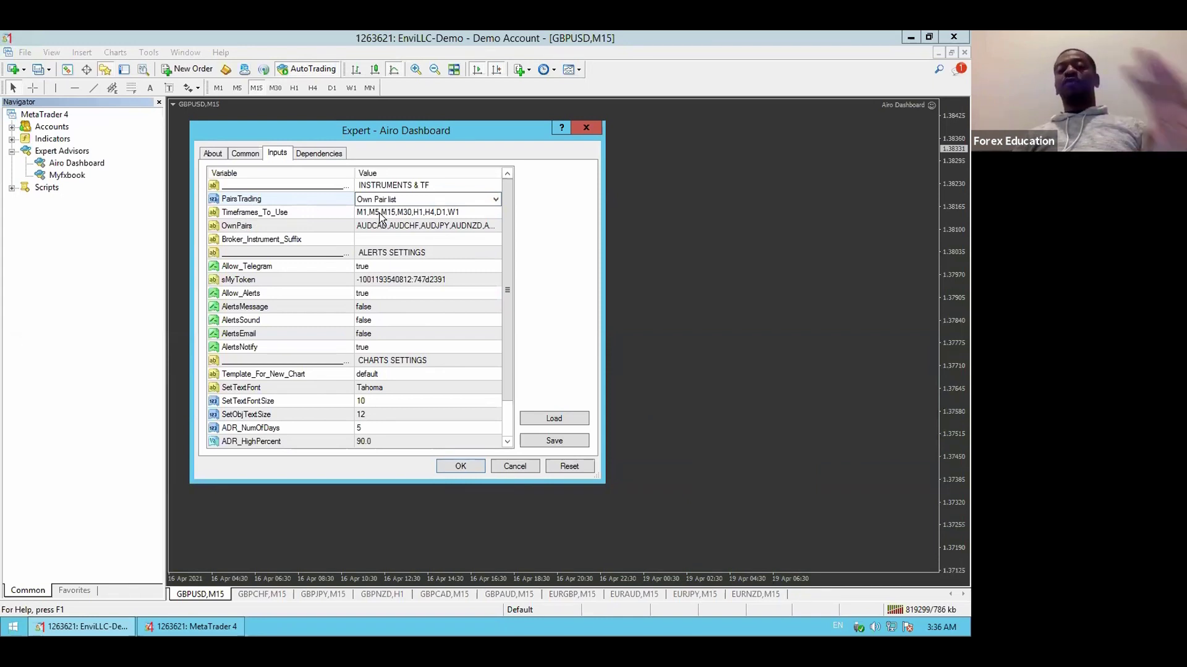
Reduce the Airo Dashboard's Timeframes_To_Use input to M5,M15,H1,H4
{"action": "left_click", "coordinate": [463, 212]}
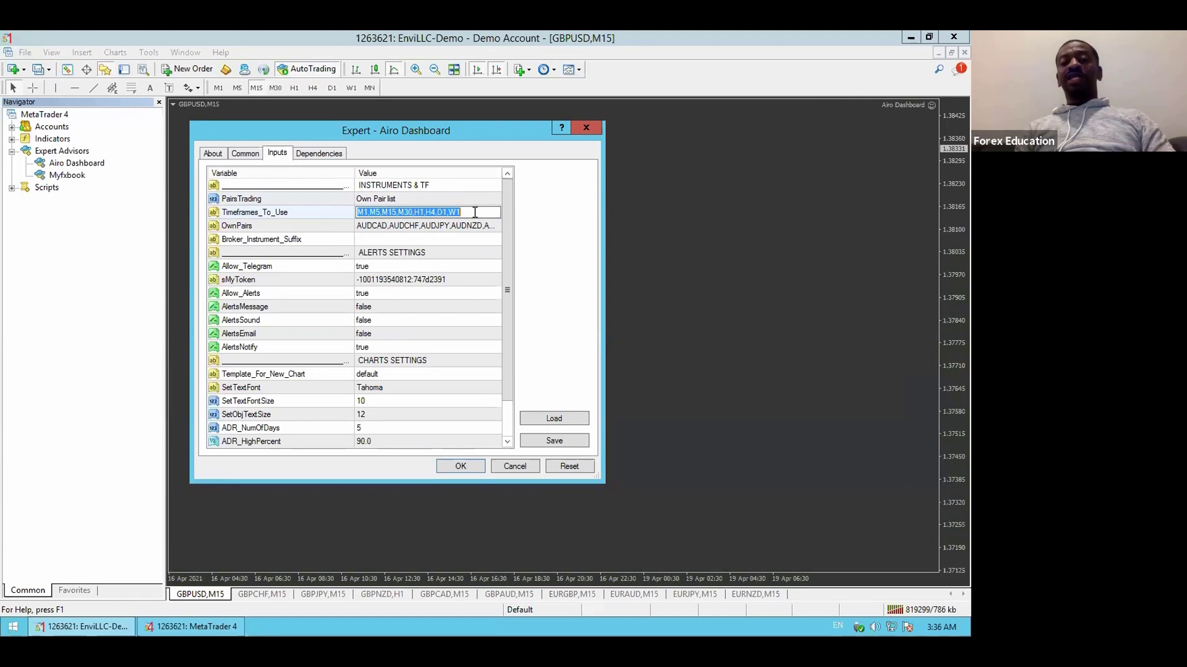
{"action": "left_click", "coordinate": [474, 212]}
{"action": "key", "text": "BackSpace"}
{"action": "key", "text": "BackSpace"}
{"action": "key", "text": "BackSpace"}
{"action": "key", "text": "BackSpace"}
{"action": "key", "text": "BackSpace"}
{"action": "key", "text": "BackSpace"}
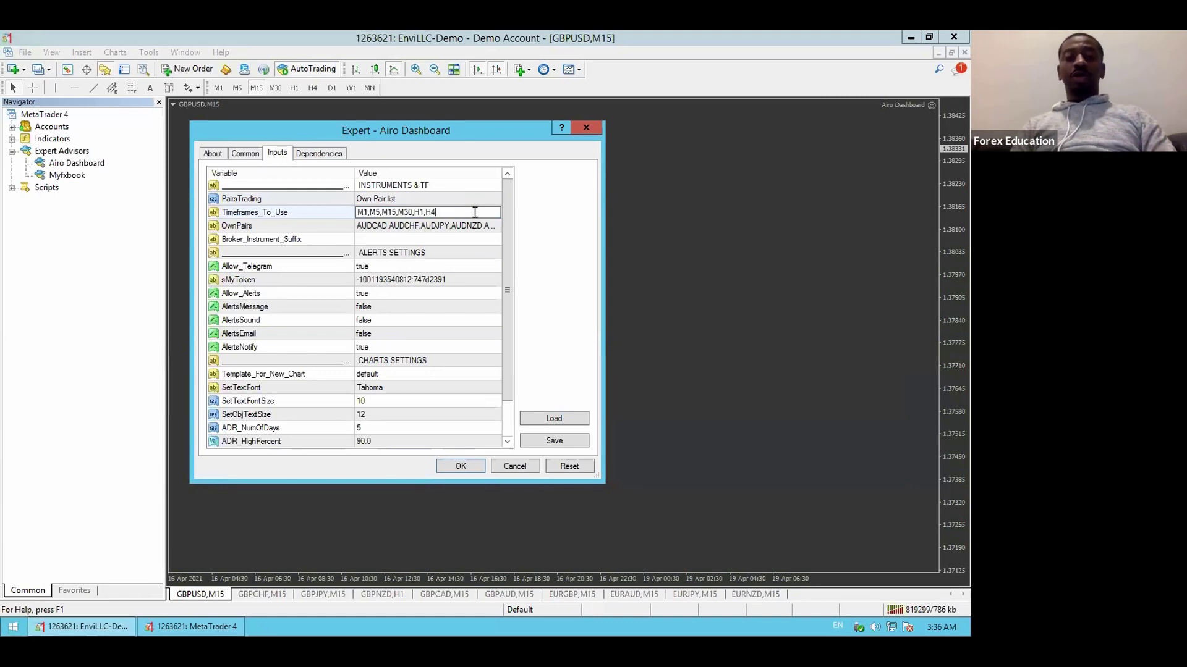
{"action": "left_click", "coordinate": [412, 212]}
{"action": "key", "text": "BackSpace"}
{"action": "key", "text": "BackSpace"}
{"action": "key", "text": "BackSpace"}
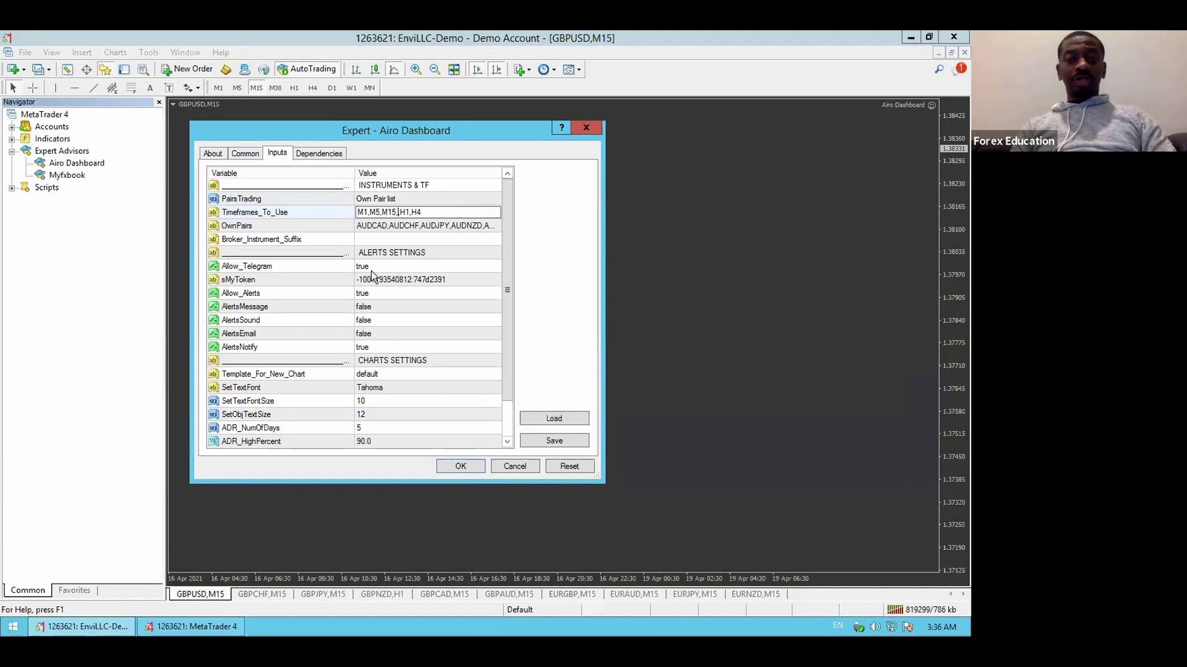
{"action": "key", "text": "BackSpace"}
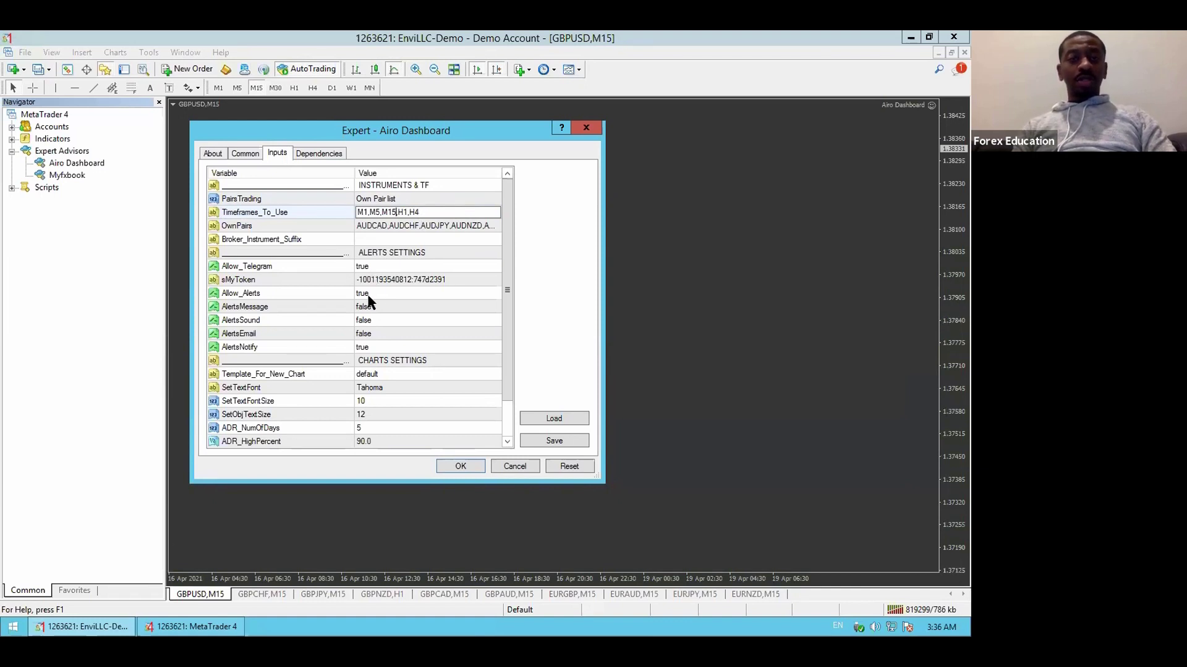
{"action": "left_click", "coordinate": [369, 212]}
{"action": "key", "text": "BackSpace"}
{"action": "key", "text": "BackSpace"}
{"action": "key", "text": "BackSpace"}
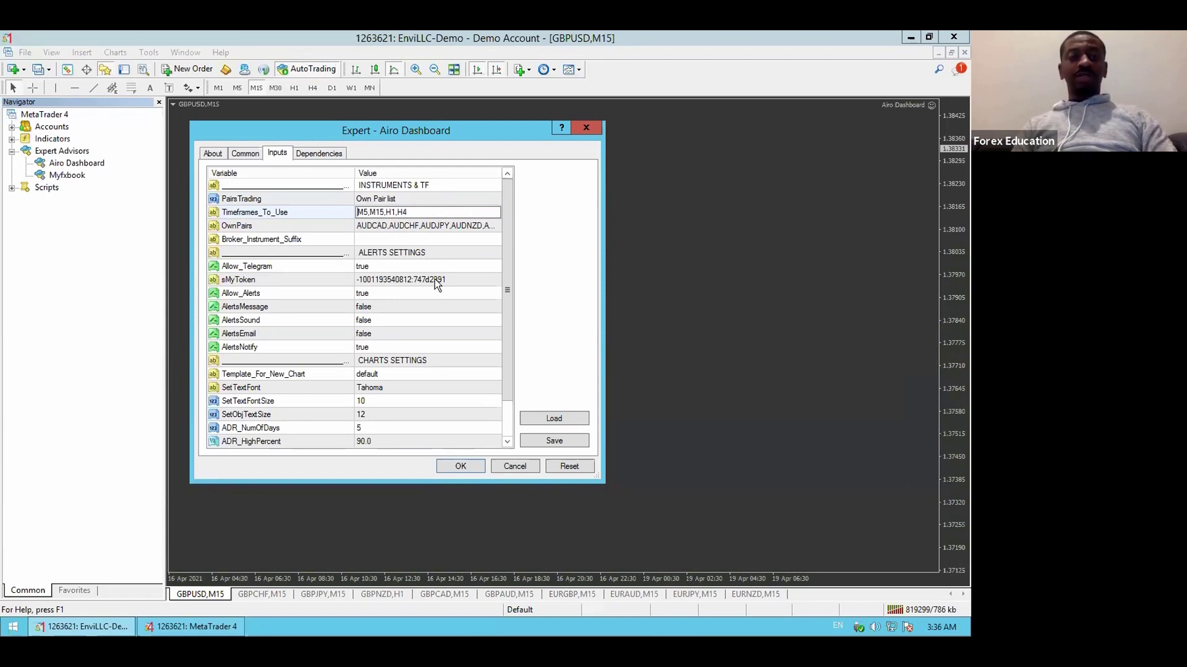
{"action": "left_click", "coordinate": [369, 240]}
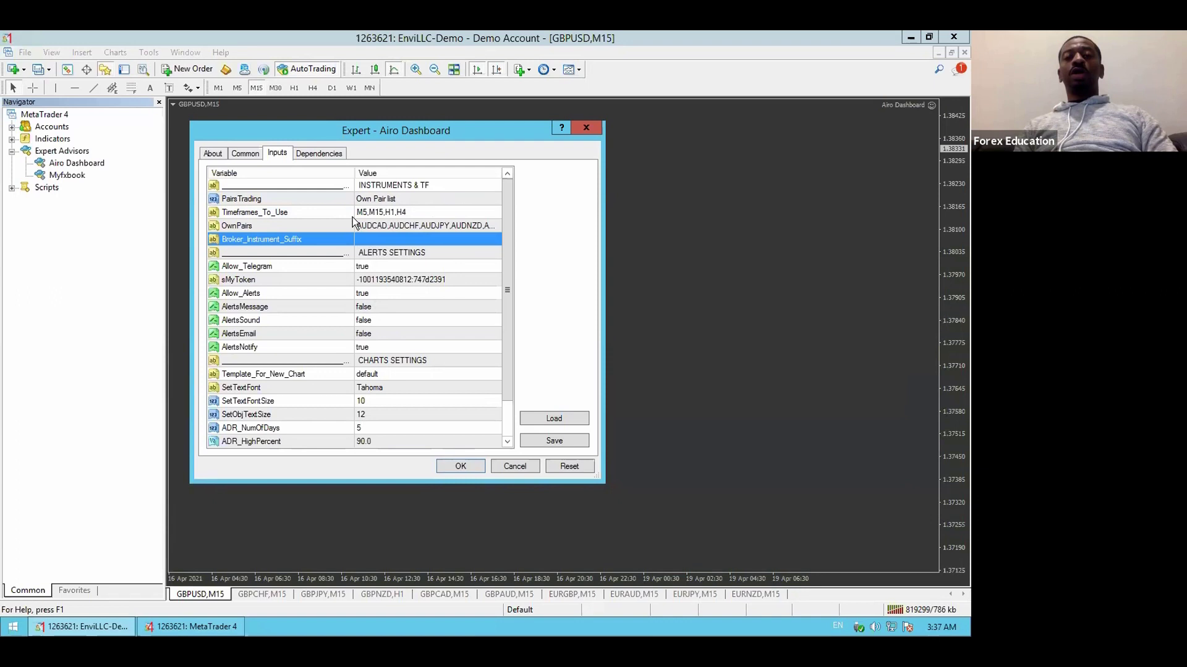
Replace the Airo Dashboard's OwnPairs list with the GBP pairs GBPJPY,GBPUSD,GBPAUD,GBPNZD,GBPCAD,GBPCHF
{"action": "left_click", "coordinate": [401, 227]}
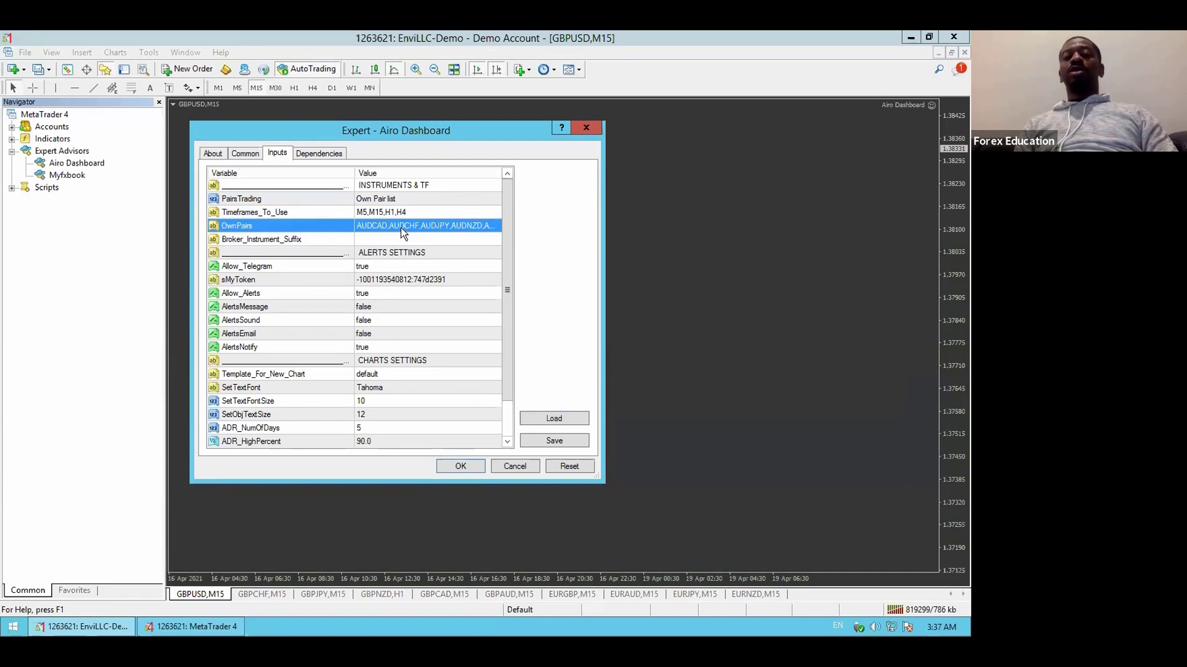
{"action": "left_click", "coordinate": [402, 227]}
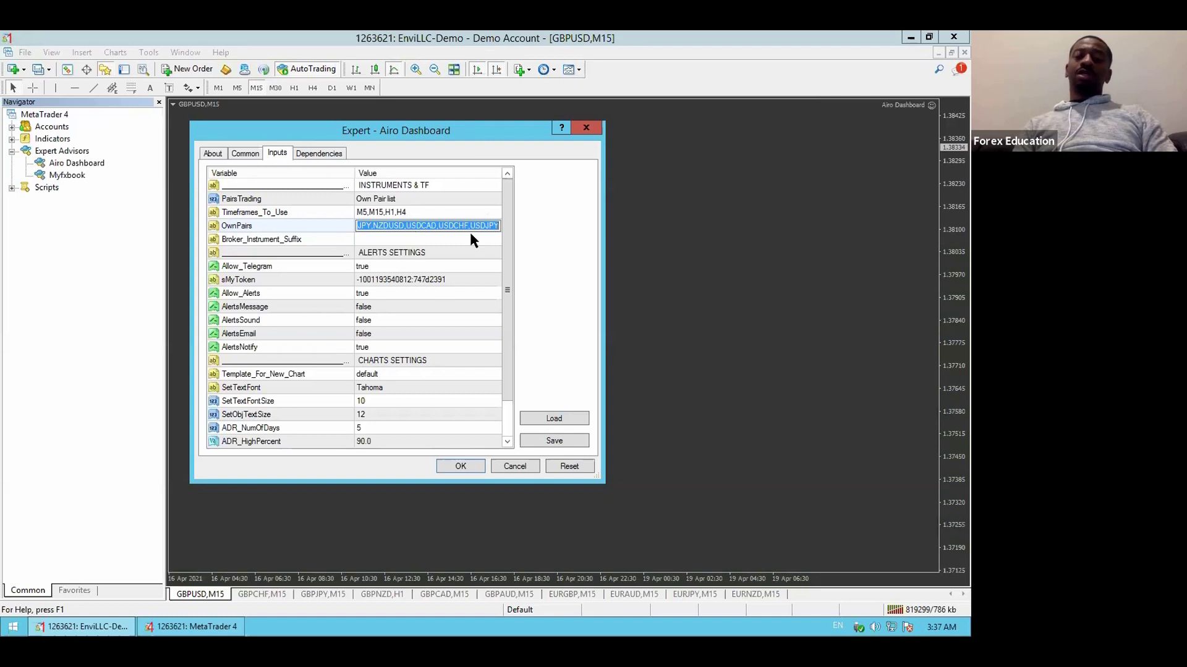
{"action": "key", "text": "BackSpace"}
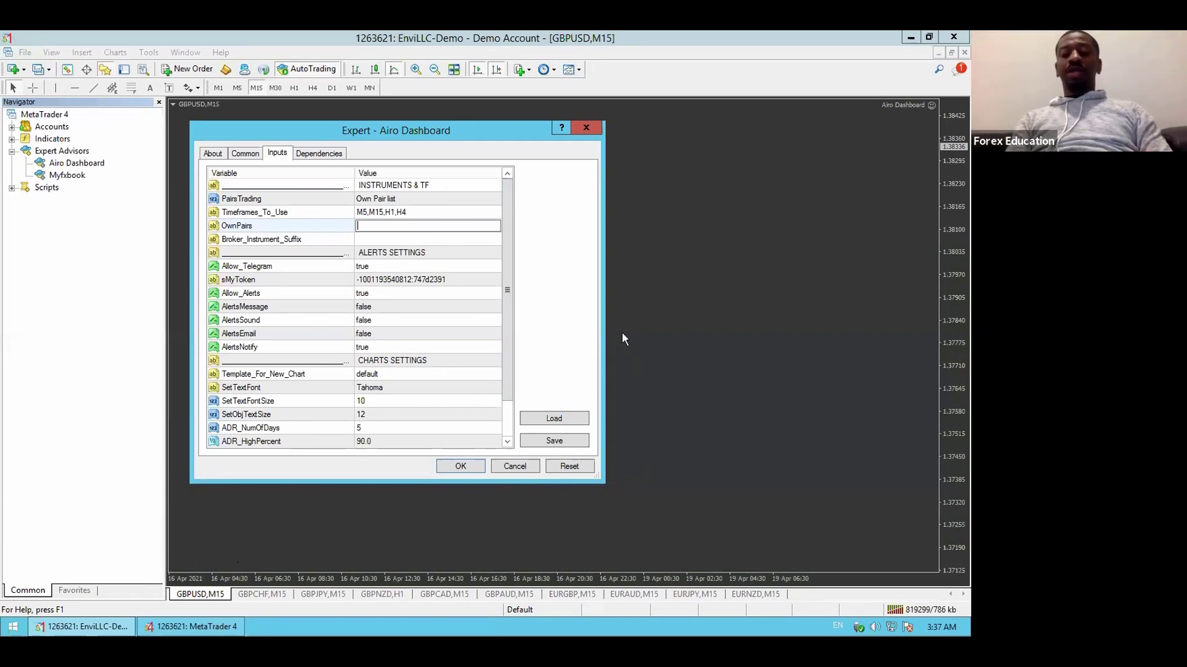
{"action": "type", "text": "GBP"}
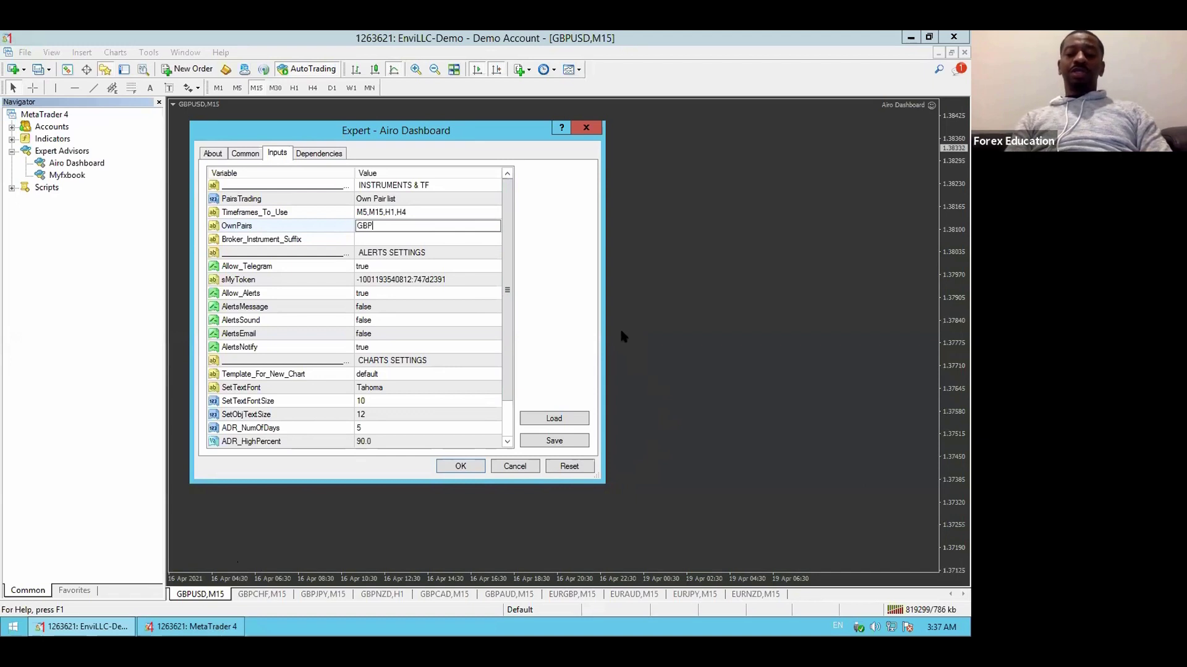
{"action": "type", "text": "JPY,GBPUSD"}
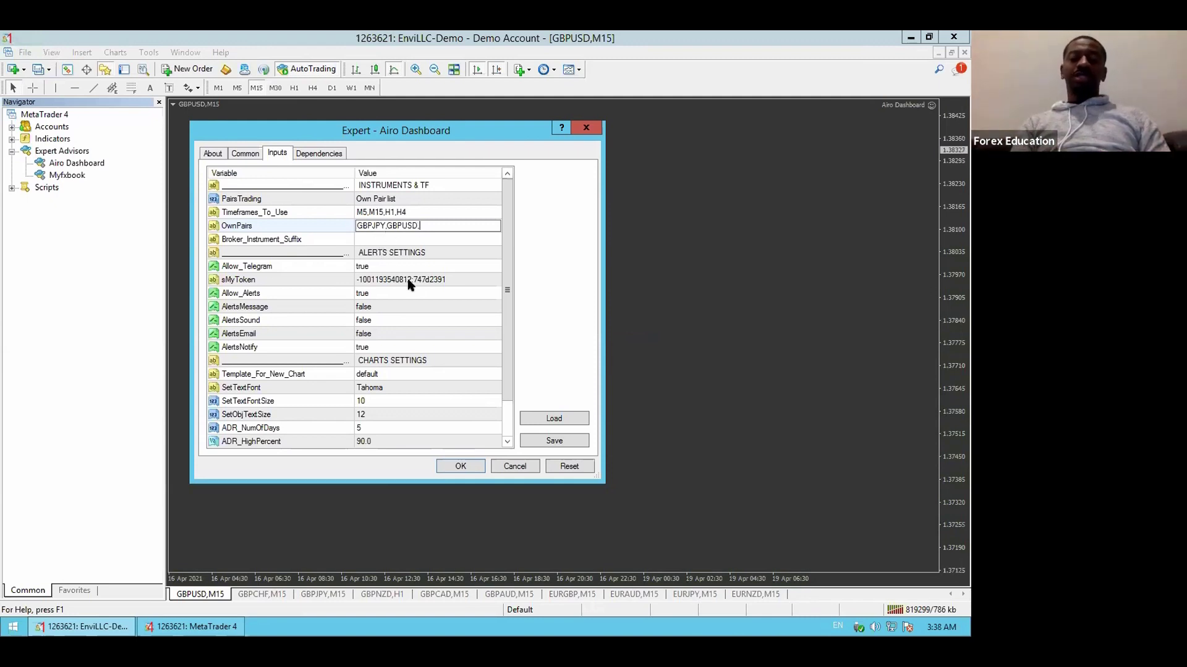
{"action": "type", "text": ",GBP"}
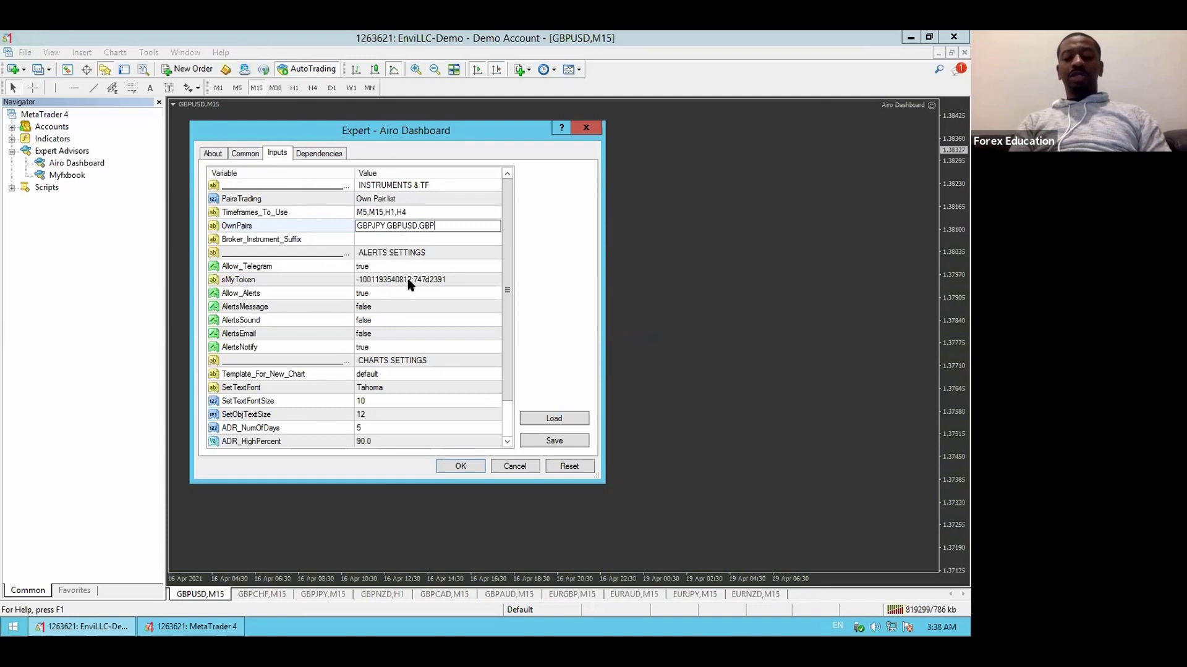
{"action": "type", "text": "AUD"}
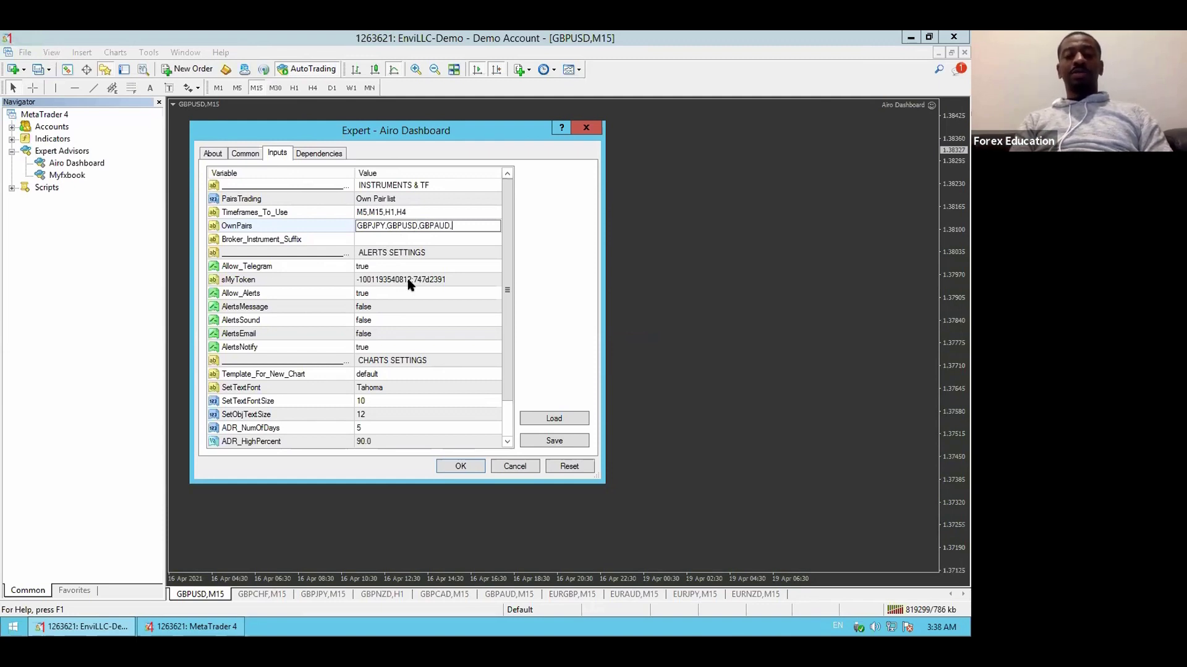
{"action": "type", "text": ",GBPNZD"}
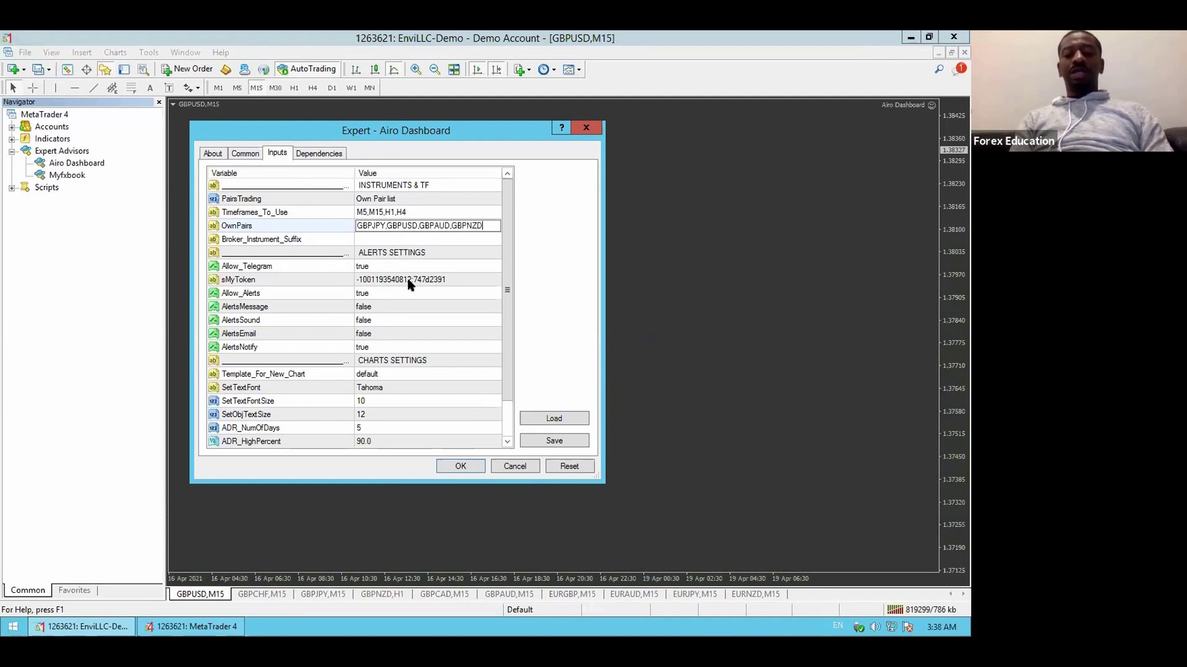
{"action": "type", "text": ","}
{"action": "type", "text": "GBP"}
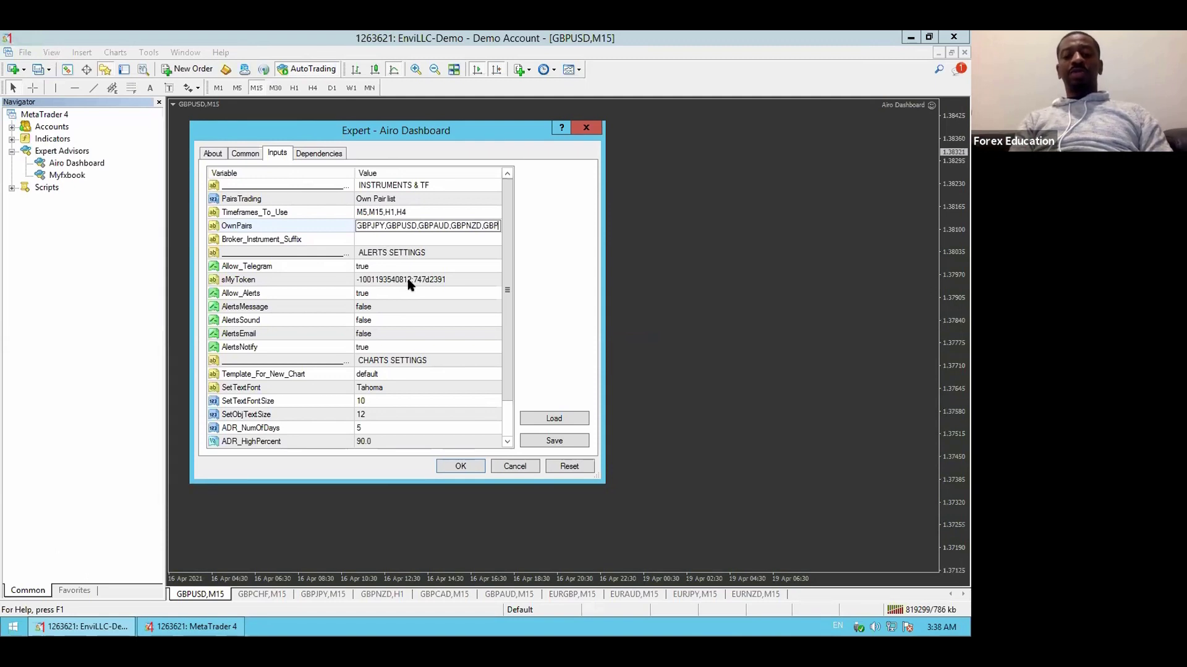
{"action": "type", "text": "CAD,"}
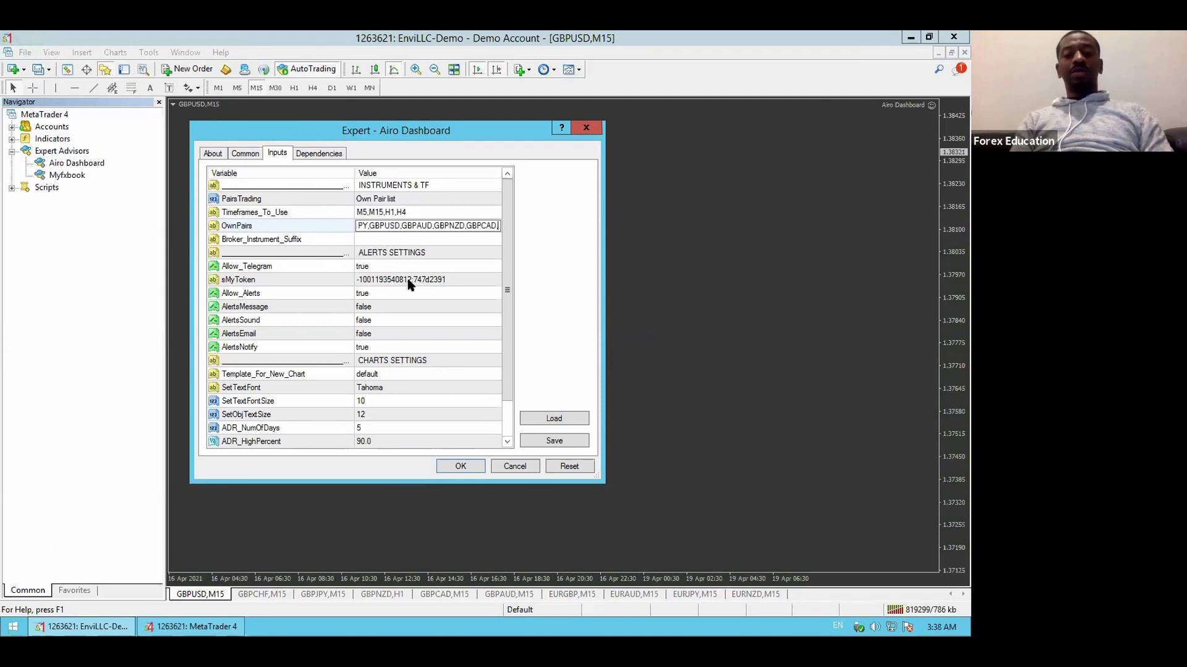
{"action": "type", "text": "GBPCHF"}
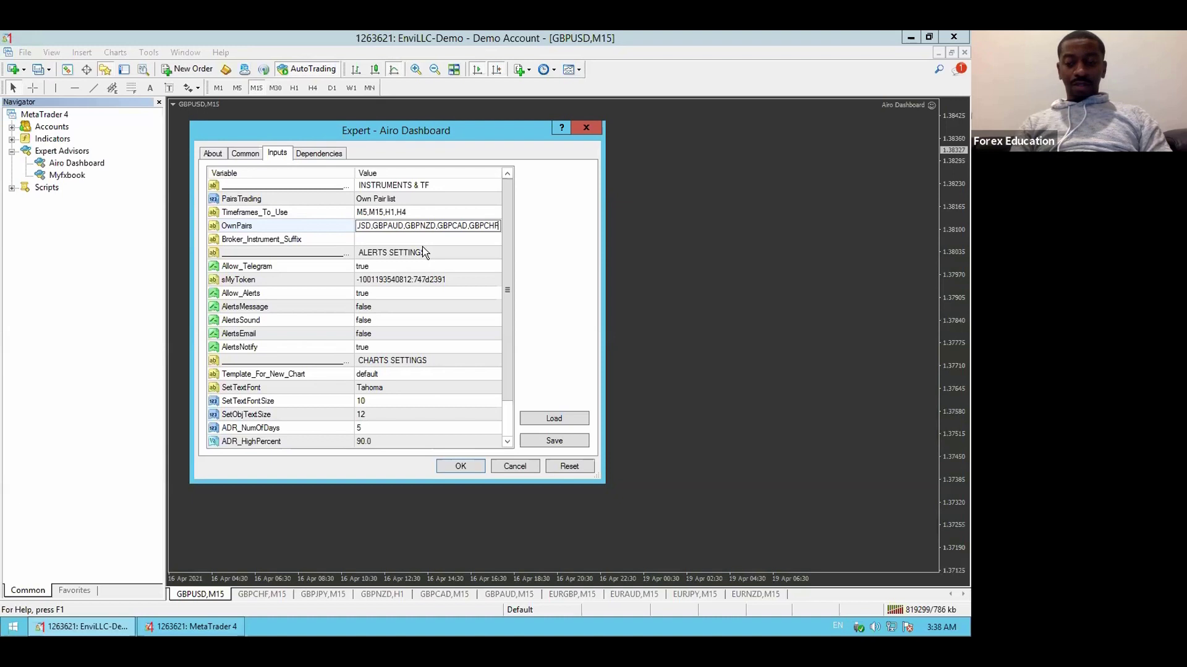
{"action": "type", "text": ","}
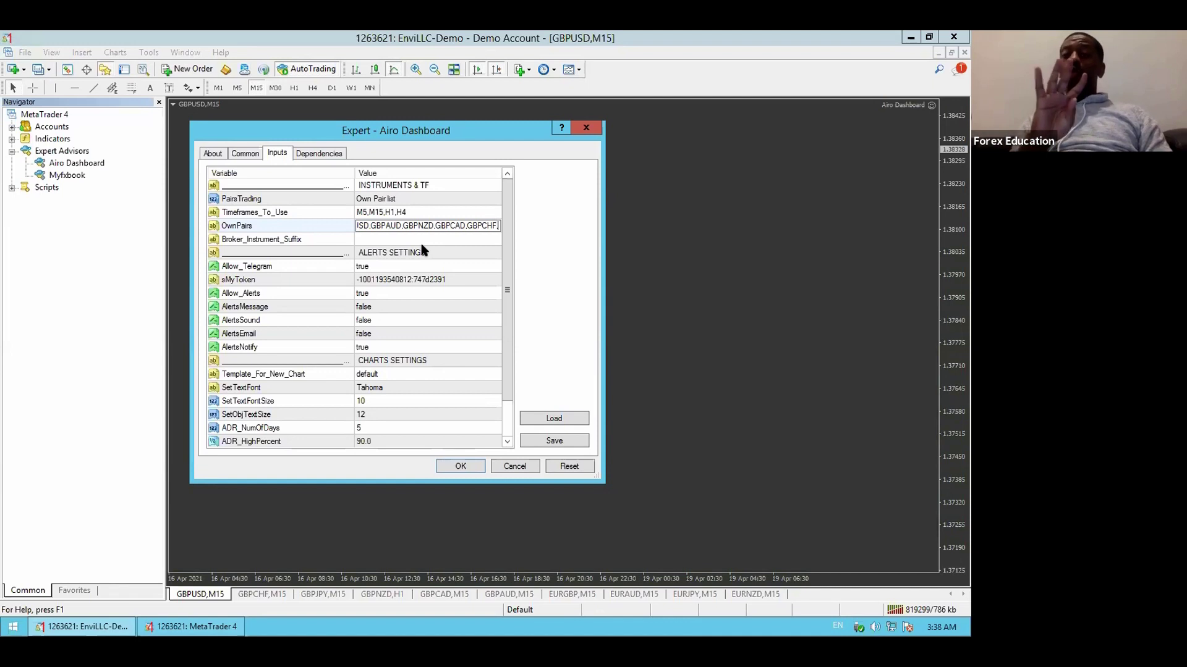
Append the EUR pairs EURGBP,EURJPY,EURAUD,EURNZD to the end of the OwnPairs list
{"action": "type", "text": "EUR"}
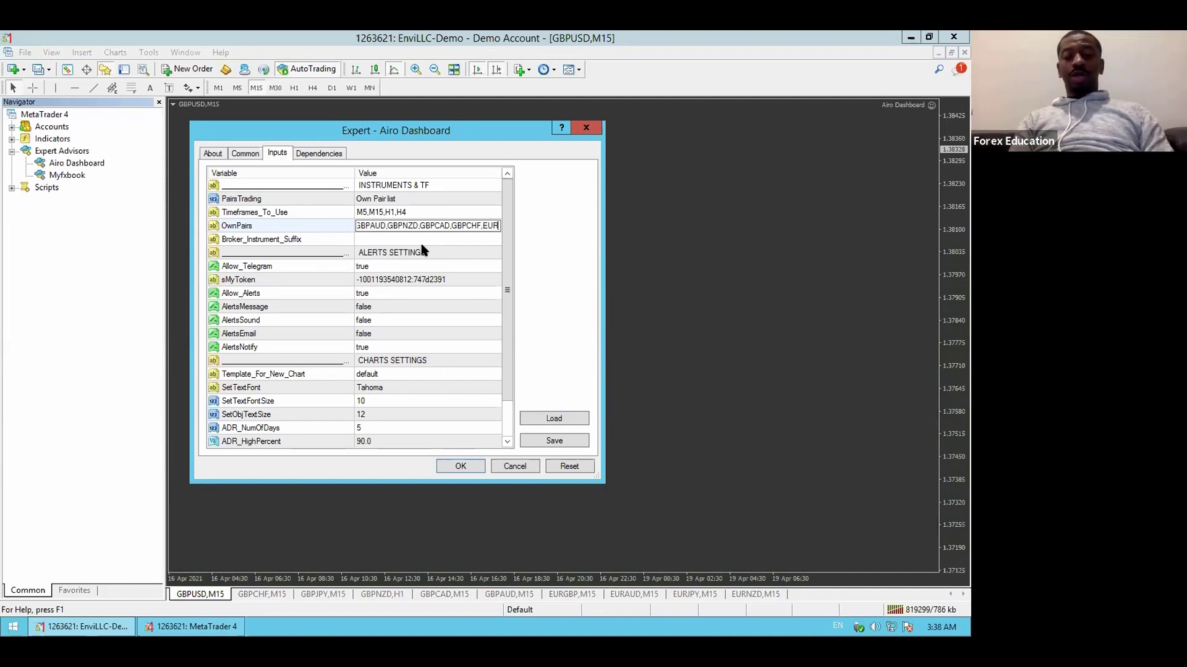
{"action": "type", "text": "GBP"}
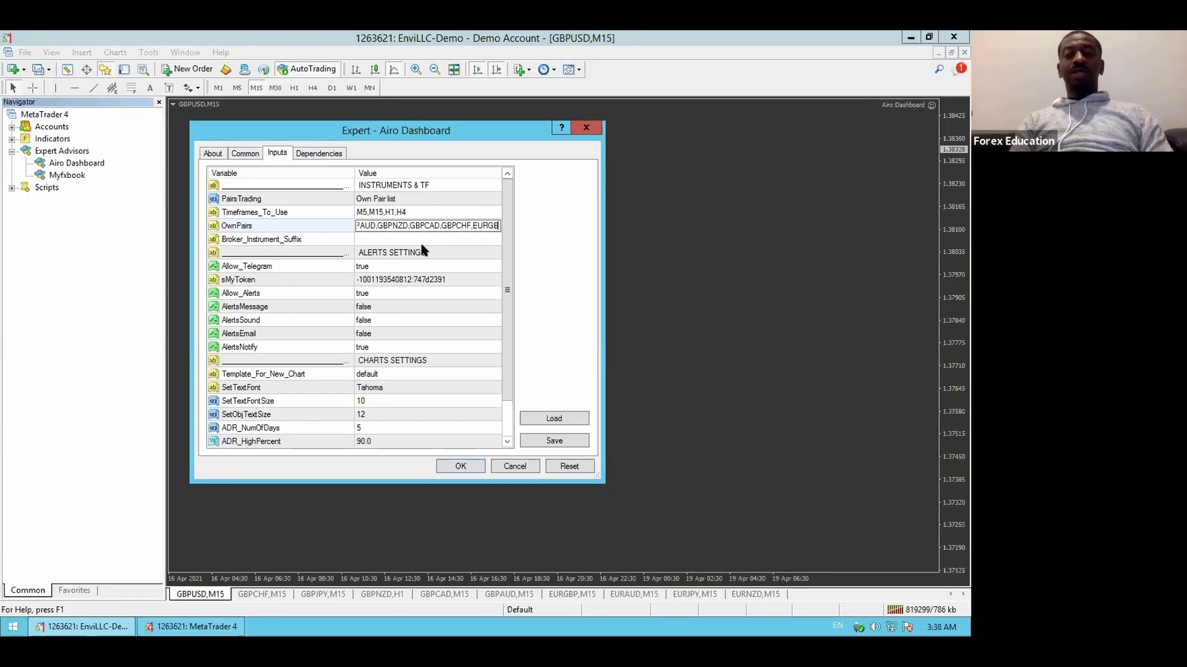
{"action": "type", "text": ","}
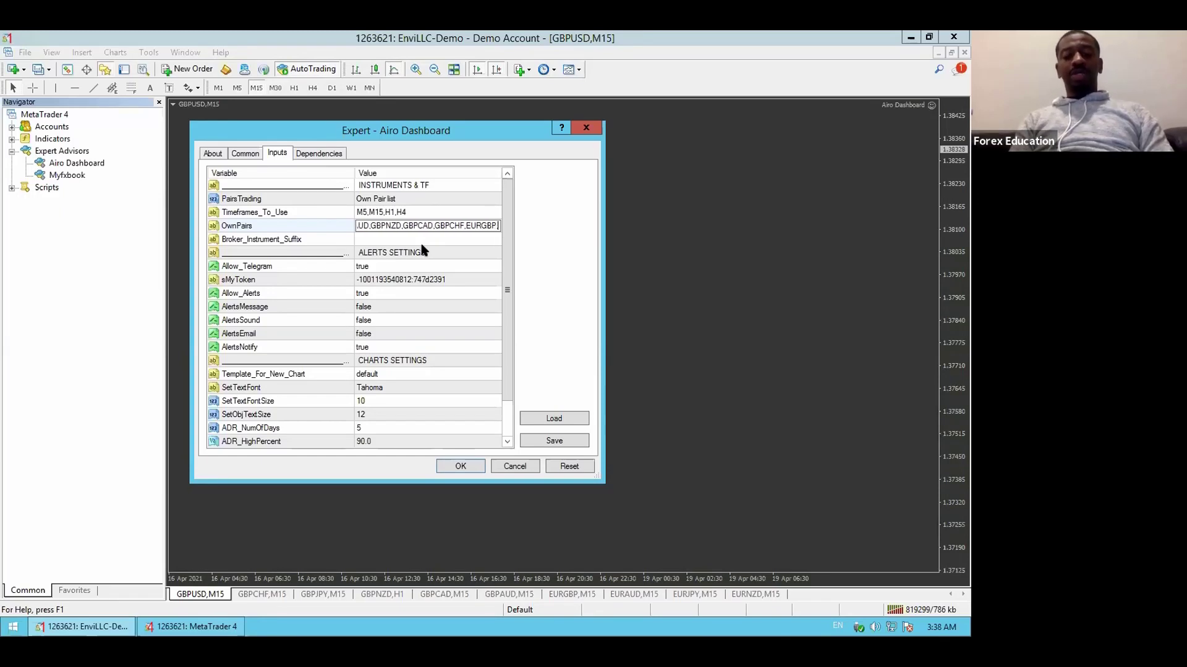
{"action": "type", "text": "EURJPY"}
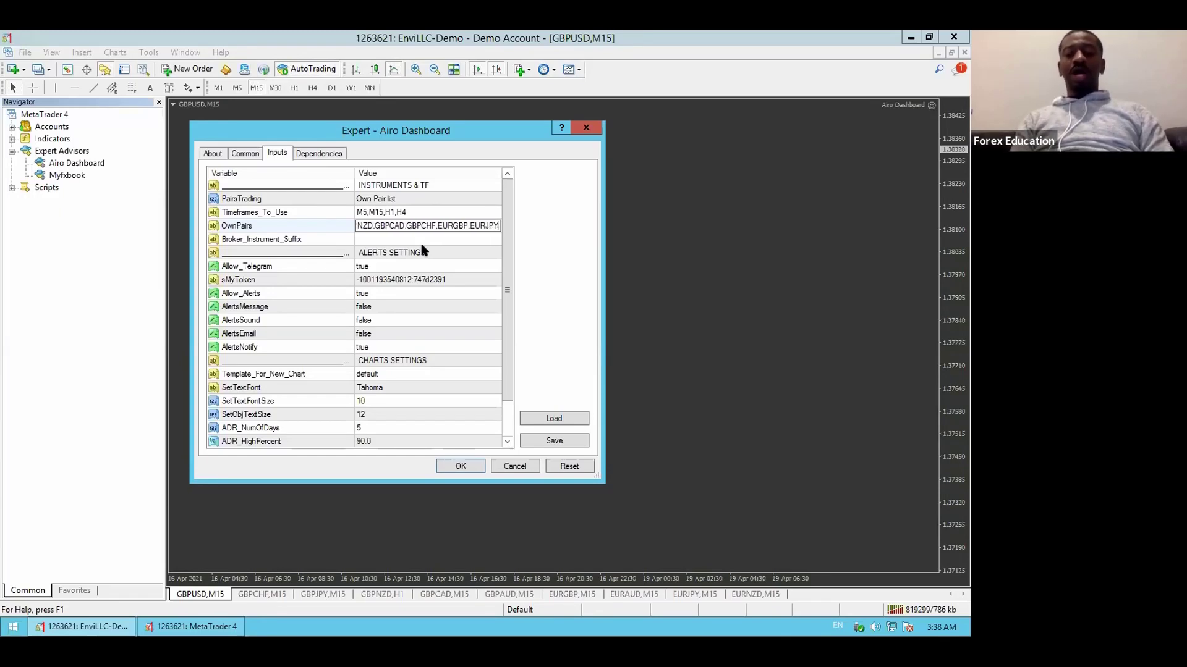
{"action": "type", "text": ",EURAUD"}
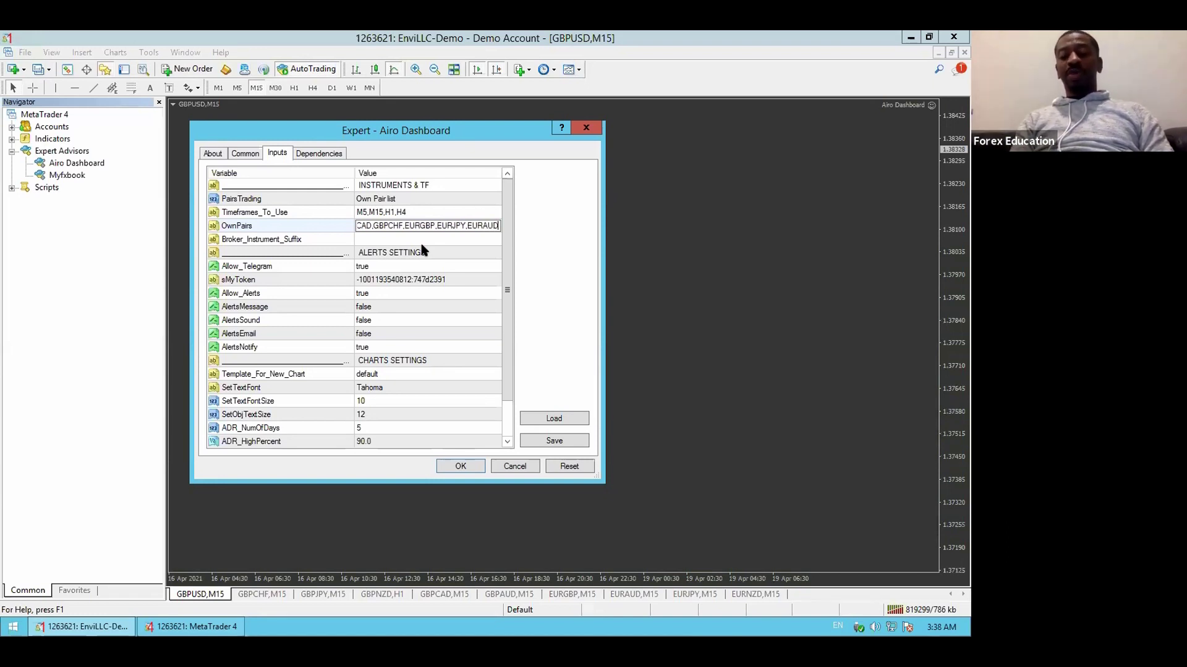
{"action": "type", "text": ",EUR"}
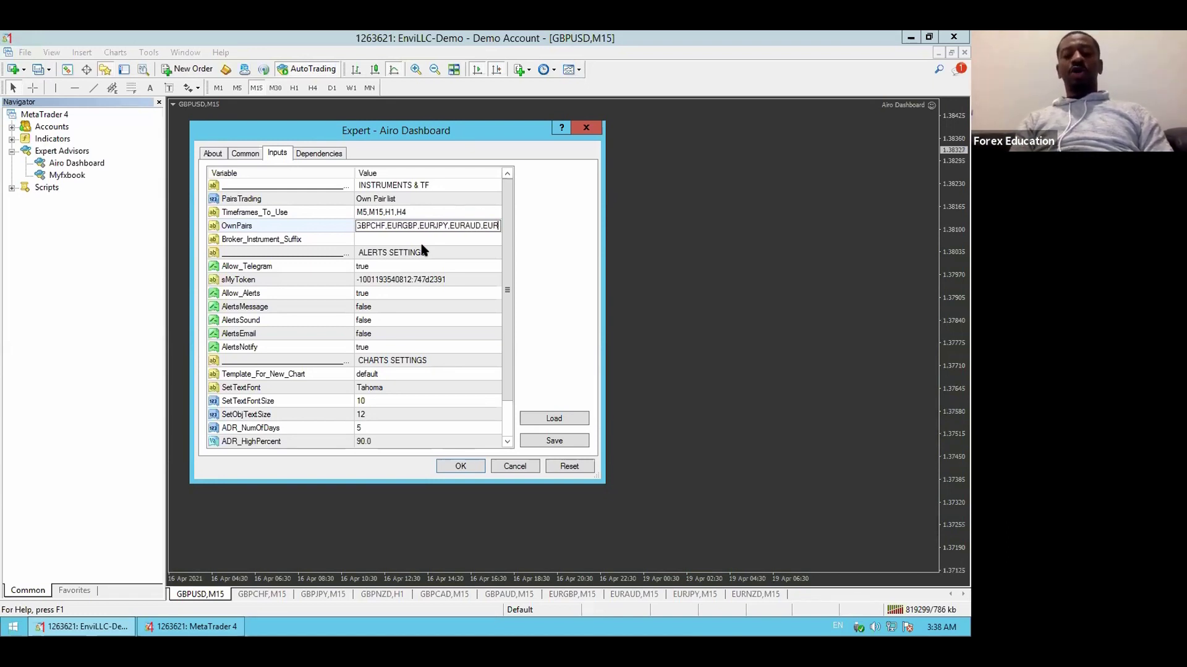
{"action": "type", "text": "N"}
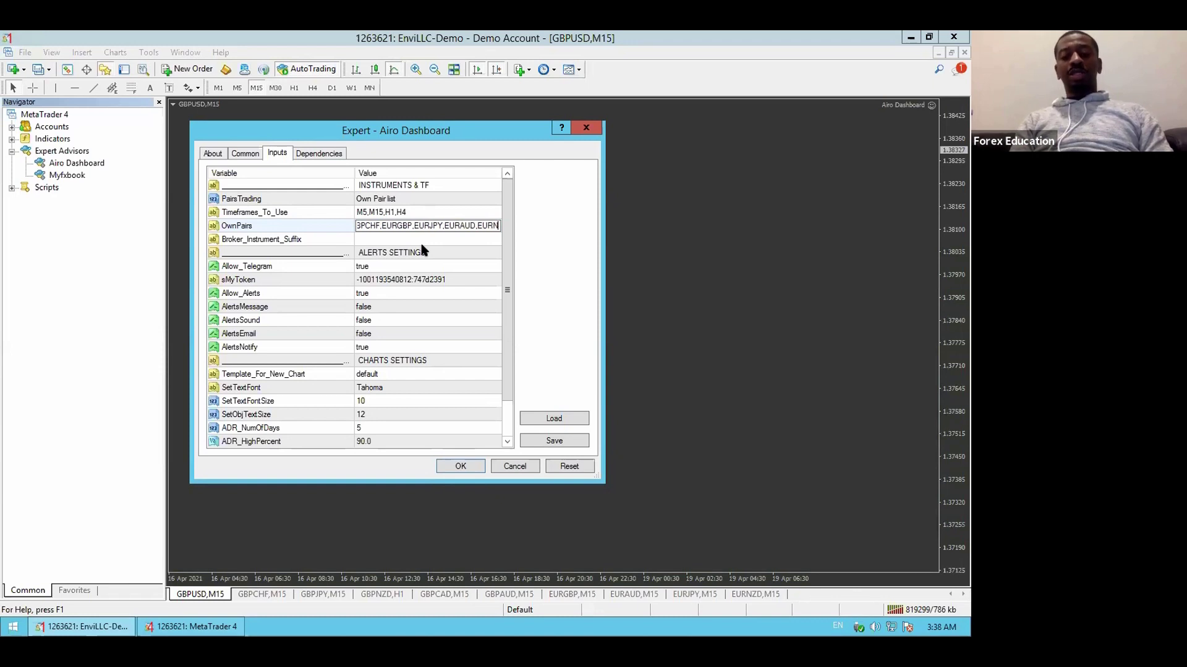
{"action": "type", "text": "ZD"}
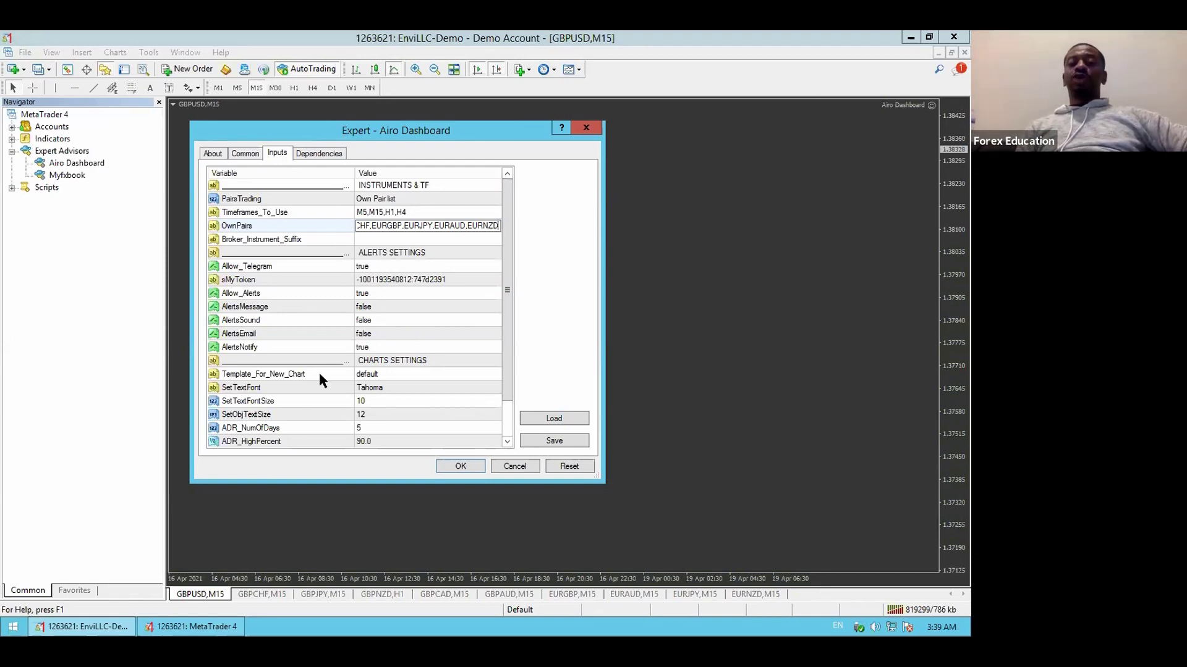
Set the Airo Dashboard's Template_For_New_Chart to AIRO and ADR_NumOfDays to 10, and apply the inputs to the GBPUSD chart
{"action": "left_click", "coordinate": [373, 376]}
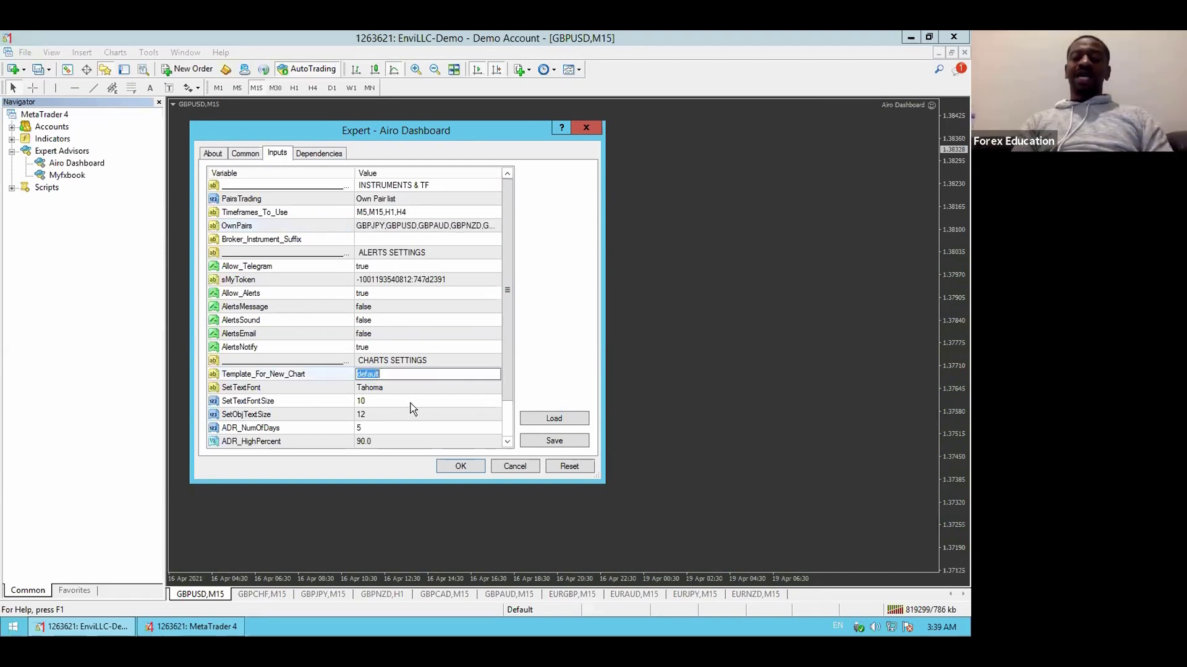
{"action": "type", "text": "A"}
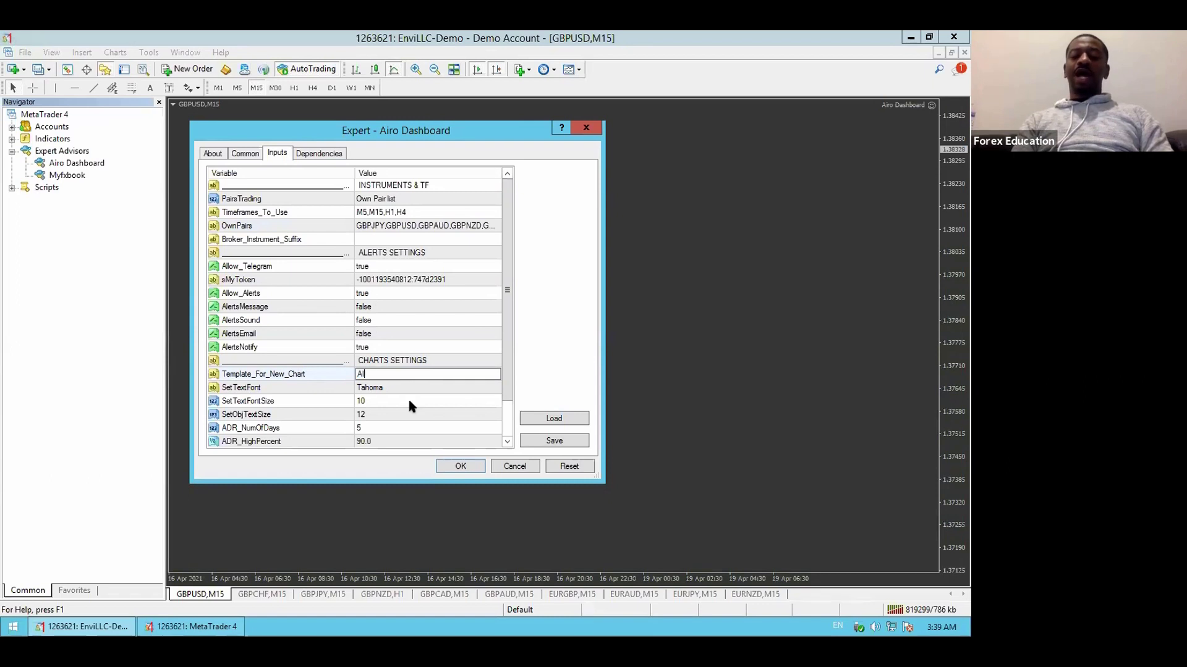
{"action": "type", "text": "IRO"}
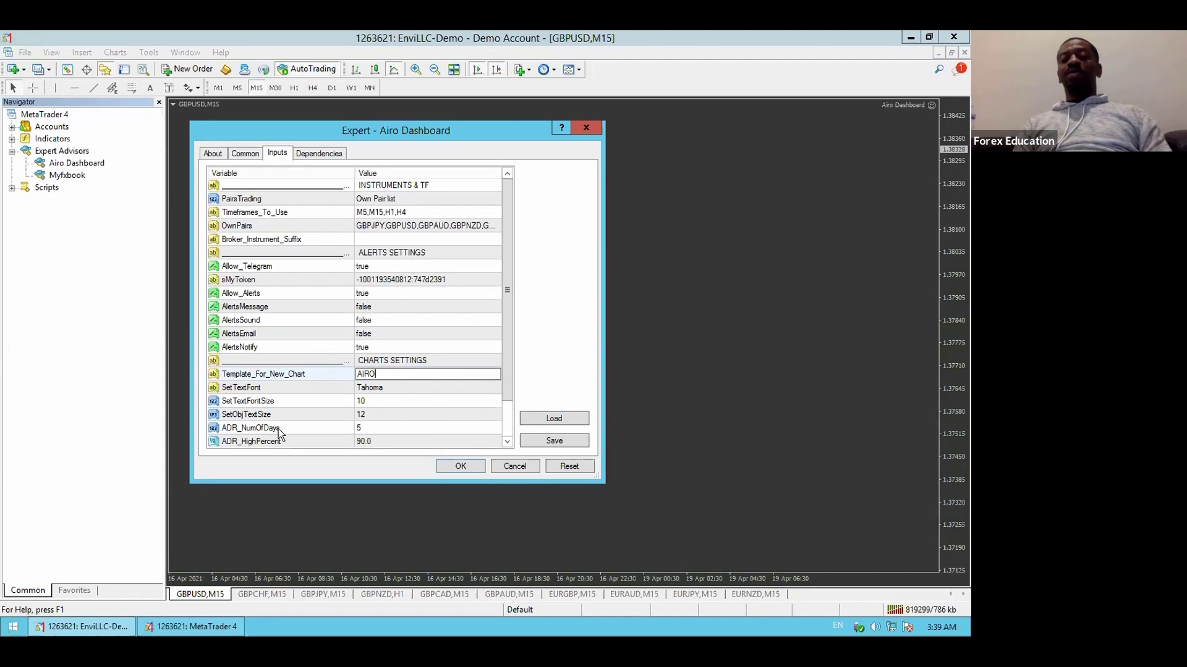
{"action": "double_click", "coordinate": [379, 426]}
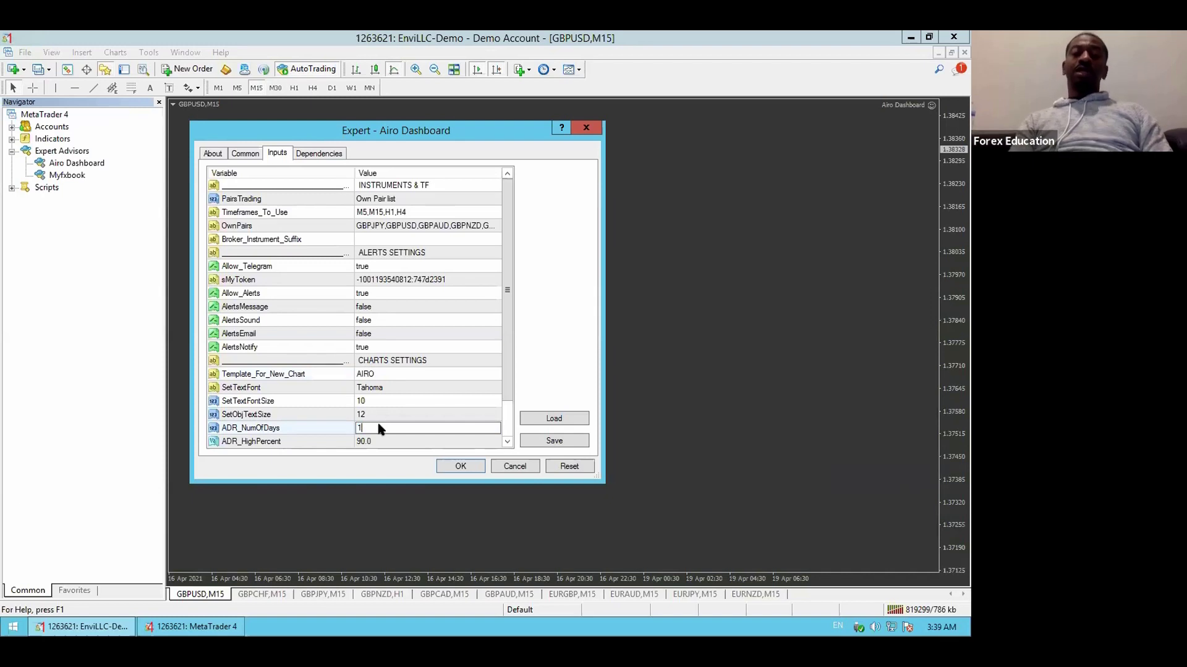
{"action": "type", "text": "10"}
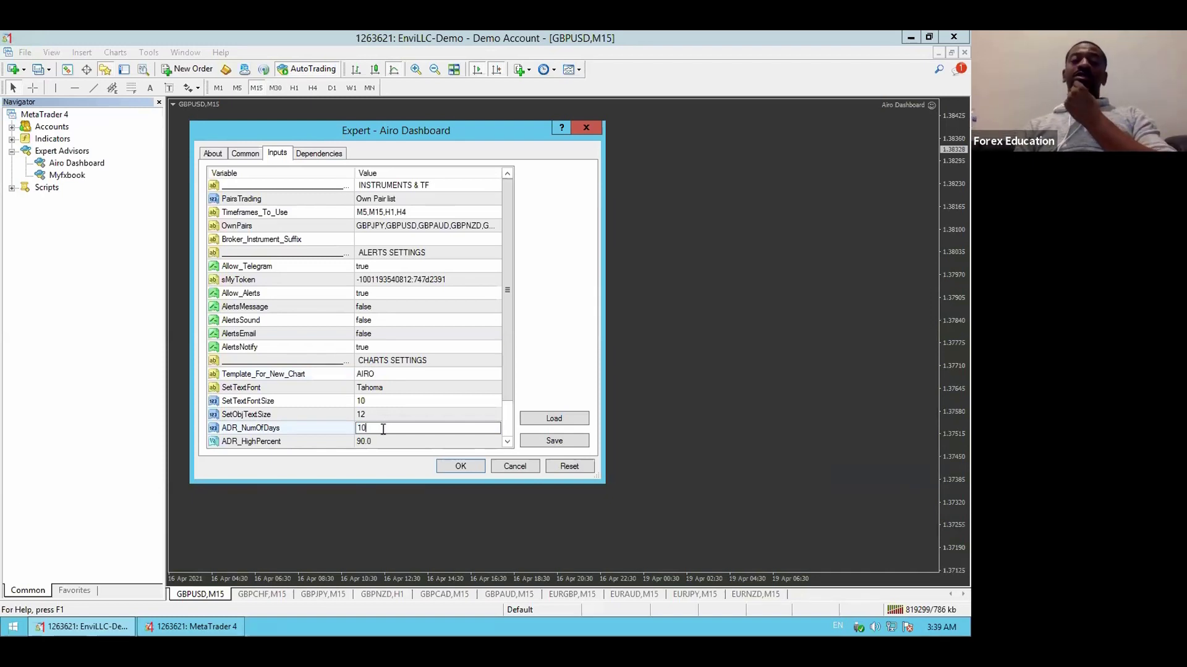
{"action": "left_click", "coordinate": [459, 467]}
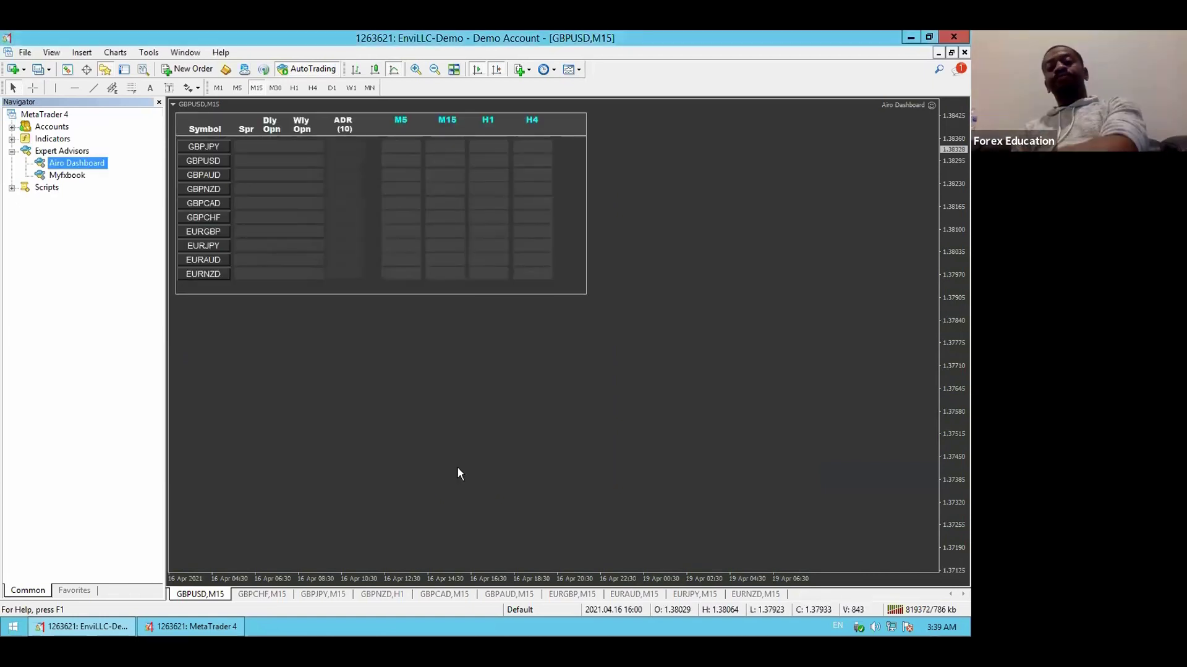
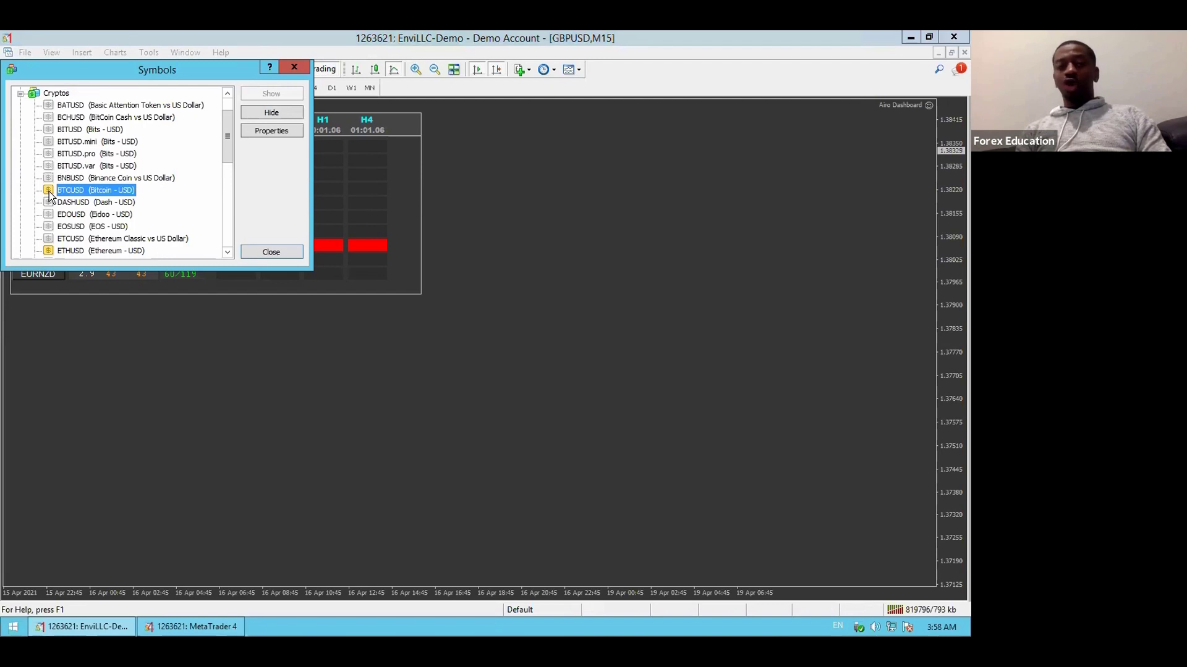
Close the Symbols window and check which Cryptos symbols are offered for opening a new chart
{"action": "left_click", "coordinate": [264, 249]}
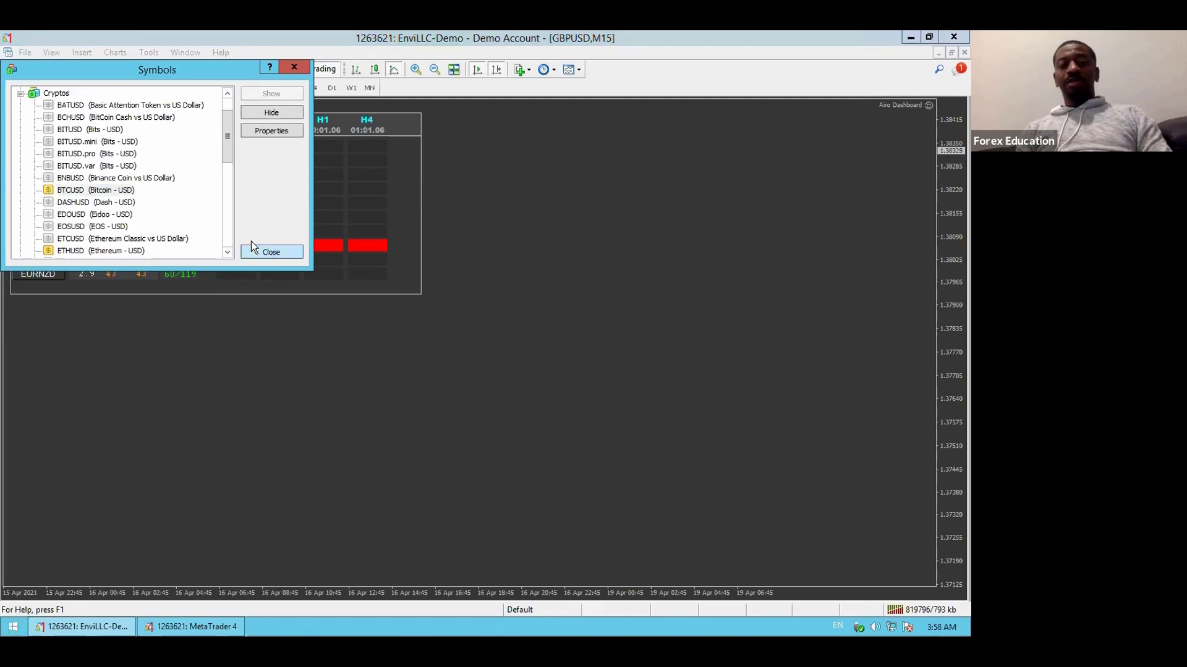
{"action": "left_click", "coordinate": [13, 70]}
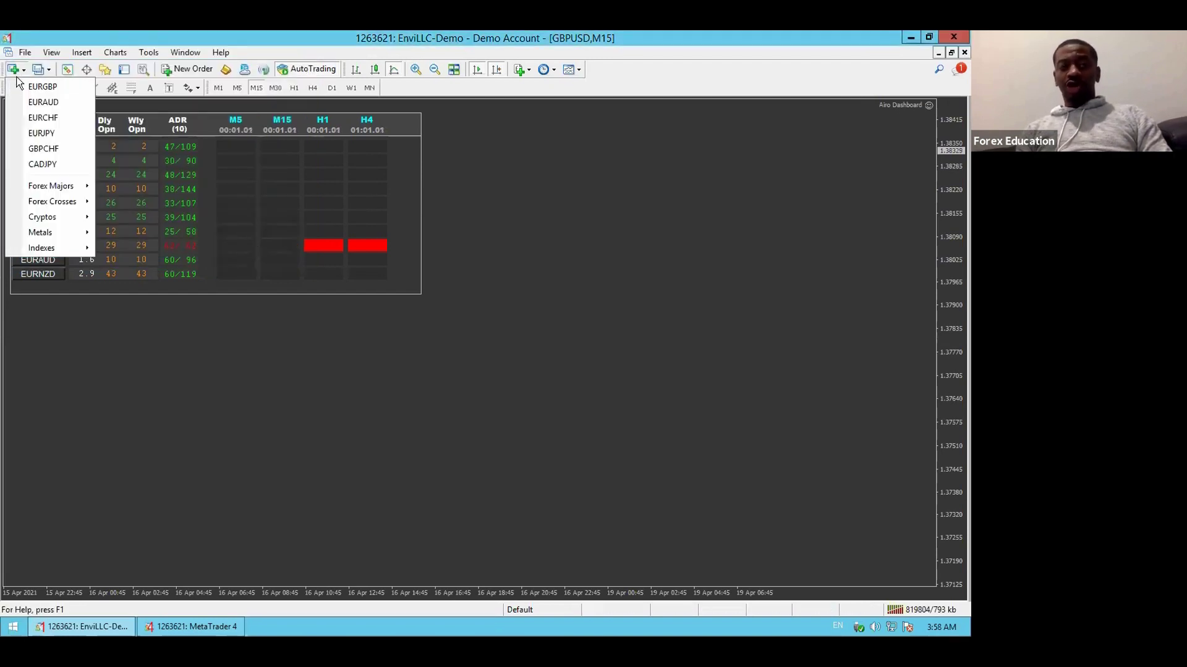
{"action": "mouse_move", "coordinate": [56, 223]}
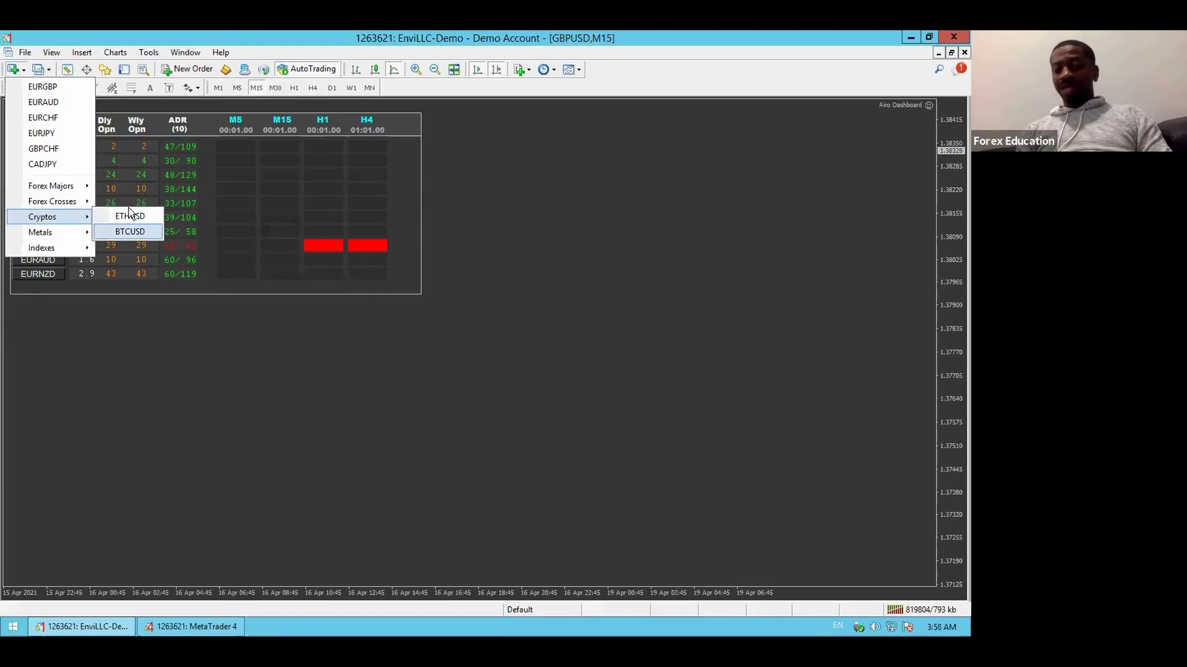
{"action": "left_click", "coordinate": [158, 380]}
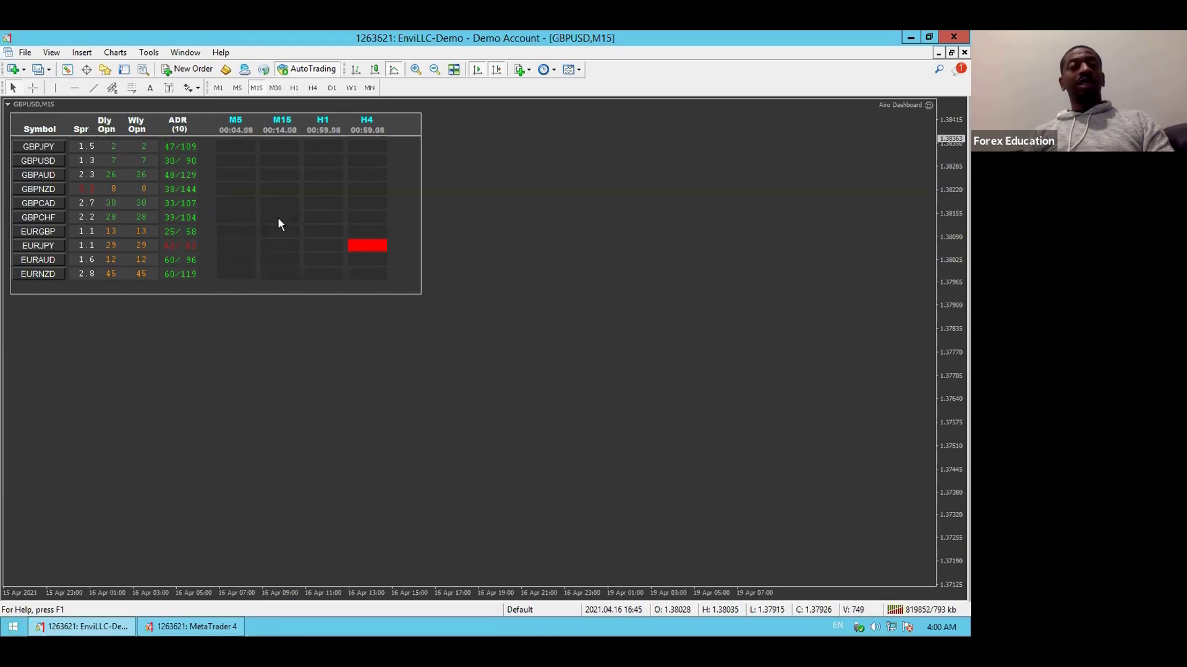
Try enabling push notifications in the terminal options, go to the MetaQuotes ID field, and discard the changes
{"action": "left_click", "coordinate": [146, 53]}
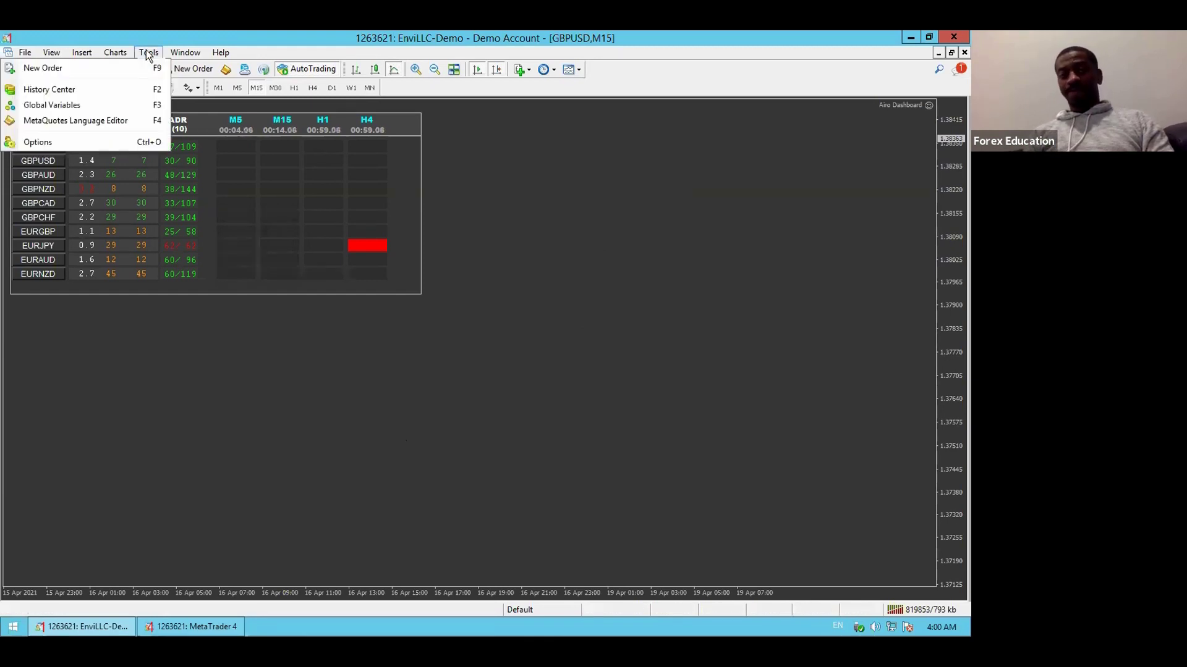
{"action": "left_click", "coordinate": [111, 146]}
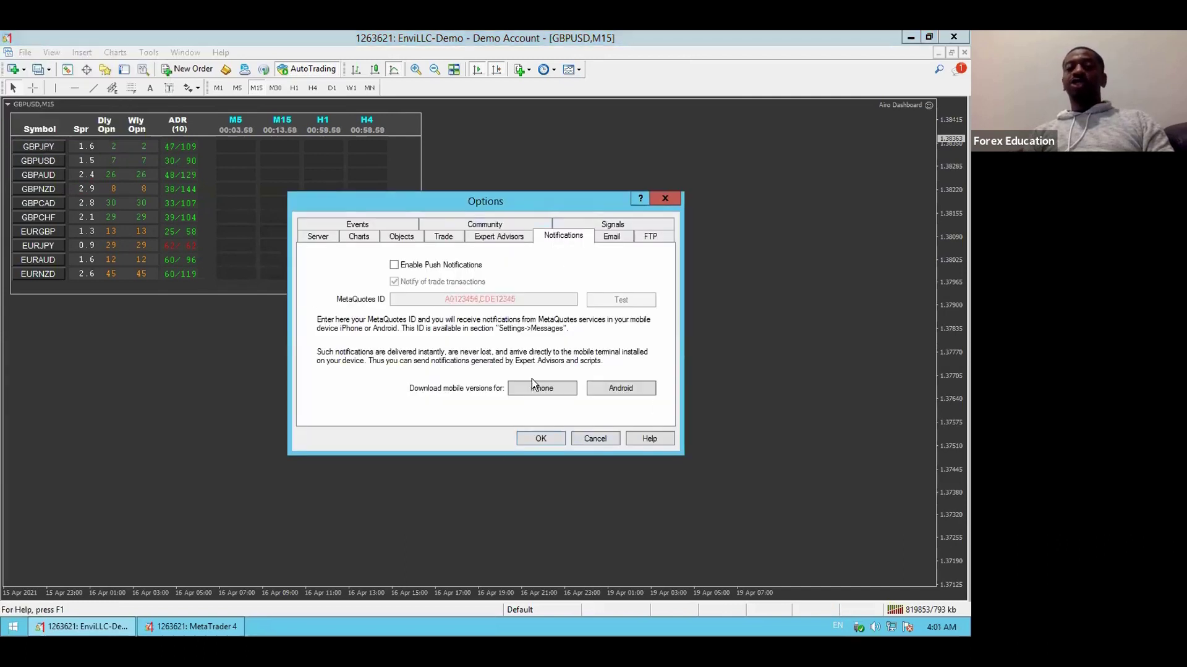
{"action": "left_click", "coordinate": [418, 266]}
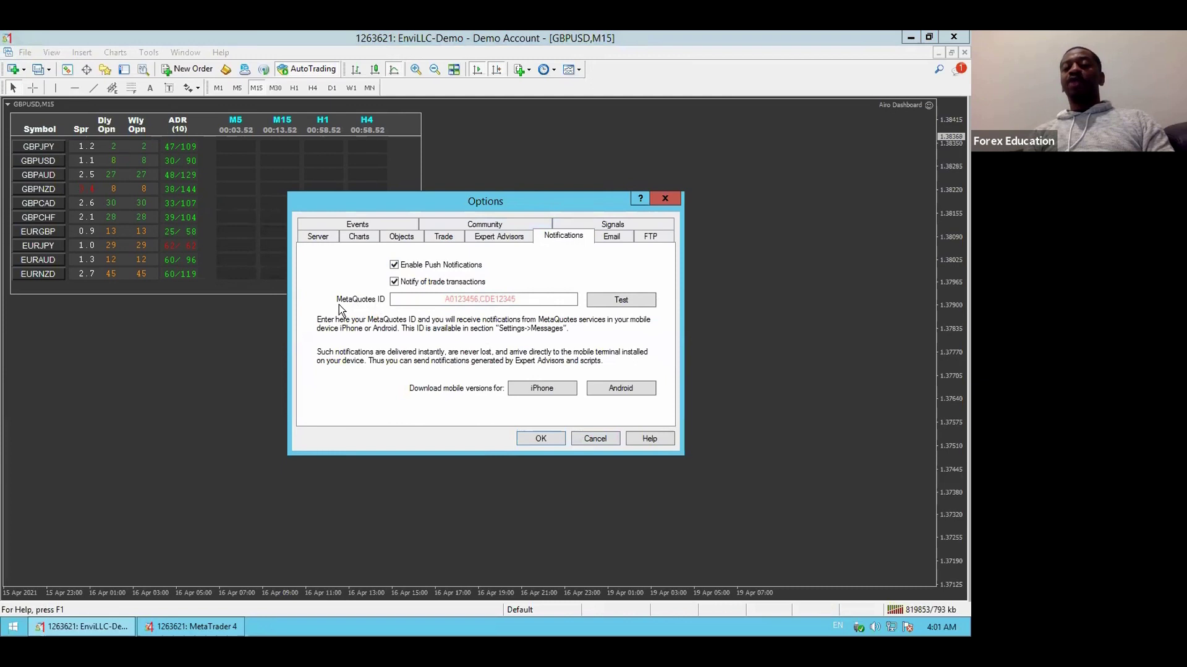
{"action": "left_click", "coordinate": [429, 300]}
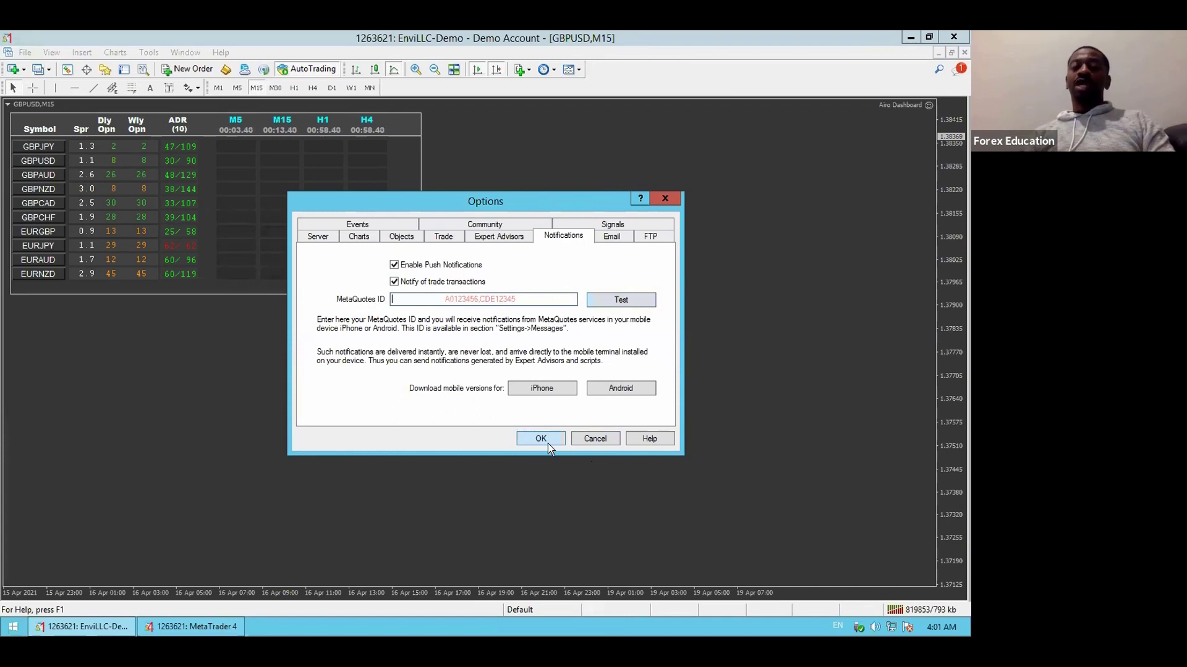
{"action": "left_click", "coordinate": [395, 265]}
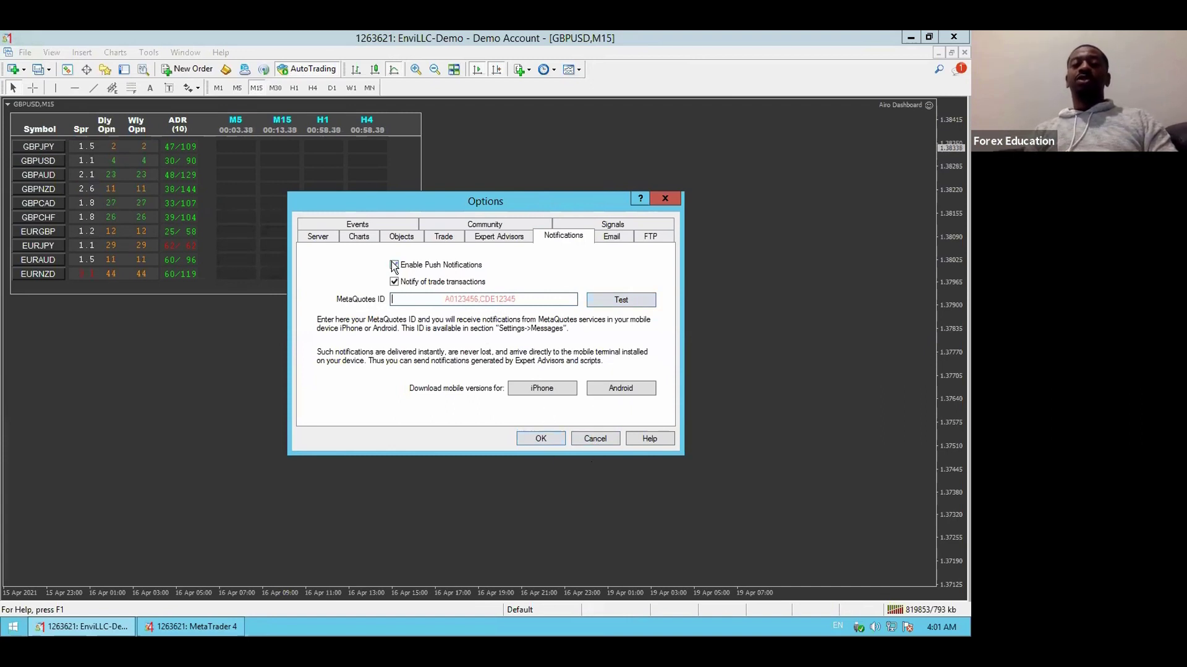
{"action": "left_click", "coordinate": [607, 442]}
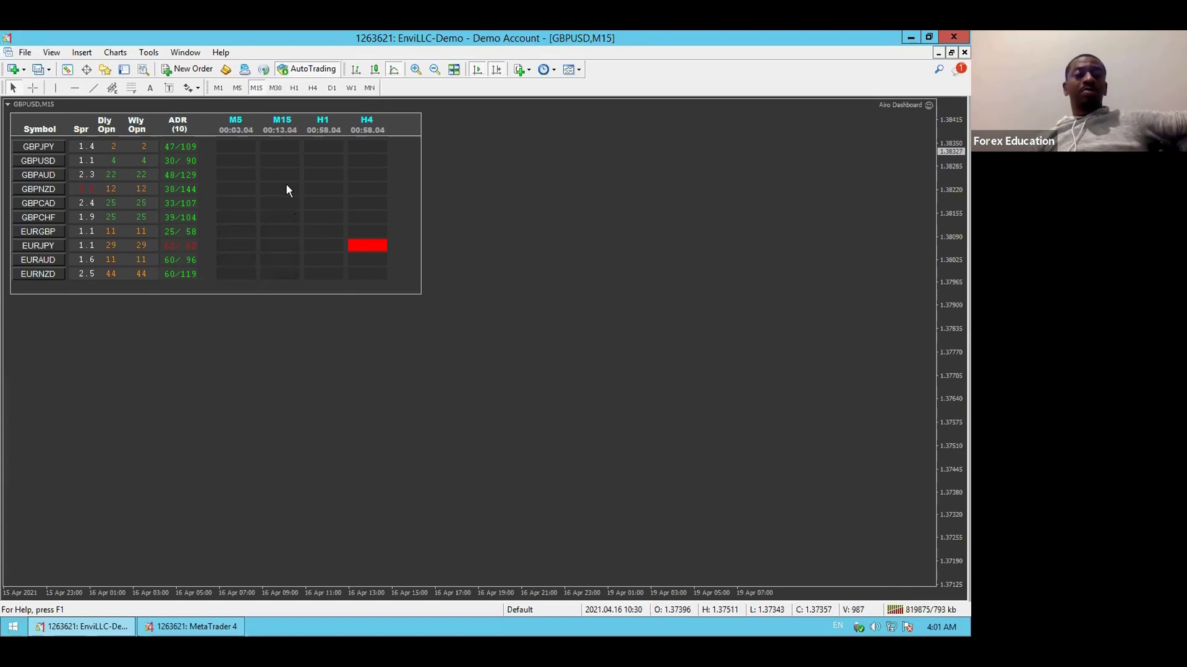
Open the GBPJPY M15 chart from the Airo Dashboard and view its price zones back to early April
{"action": "left_click", "coordinate": [283, 146]}
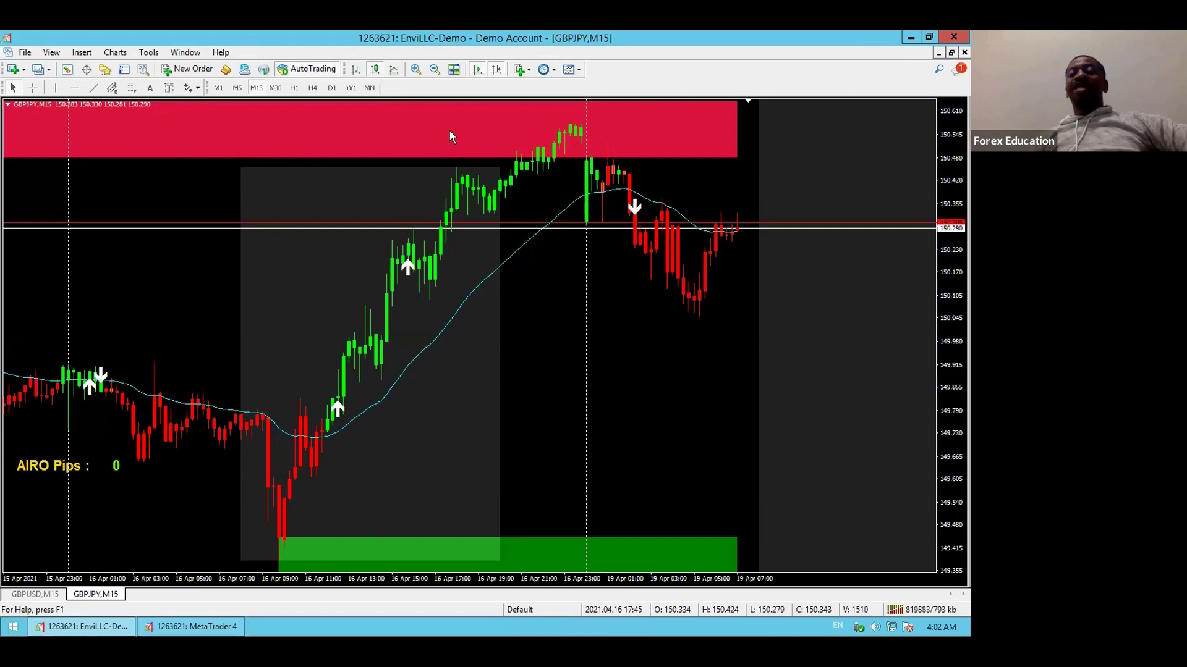
{"action": "left_click", "coordinate": [435, 71]}
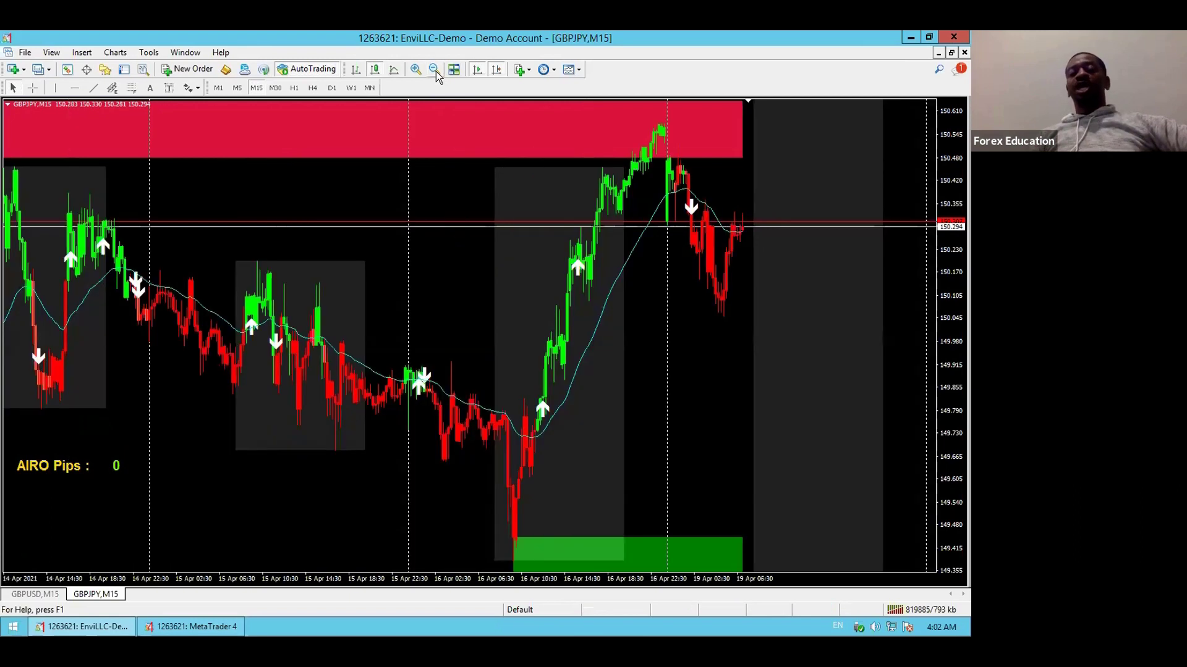
{"action": "left_click", "coordinate": [436, 71]}
{"action": "left_click", "coordinate": [435, 72]}
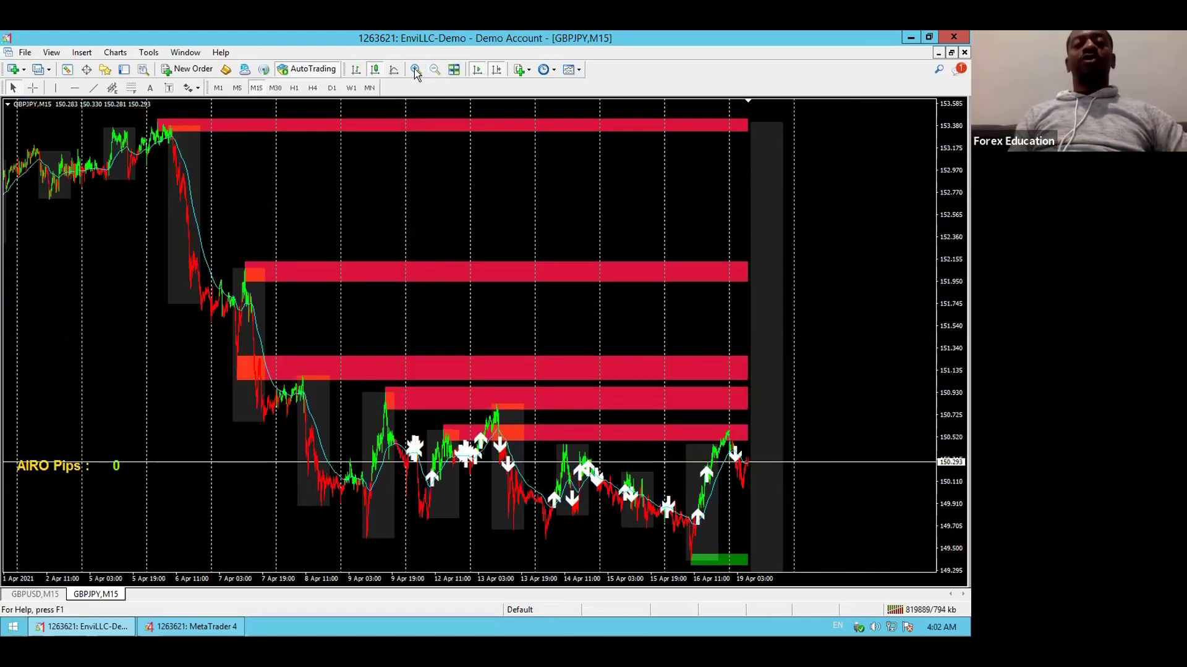
Examine the AIRO arrows and shaded session boxes on the GBPJPY M15 chart for 14 to 16 April
{"action": "left_click", "coordinate": [414, 72]}
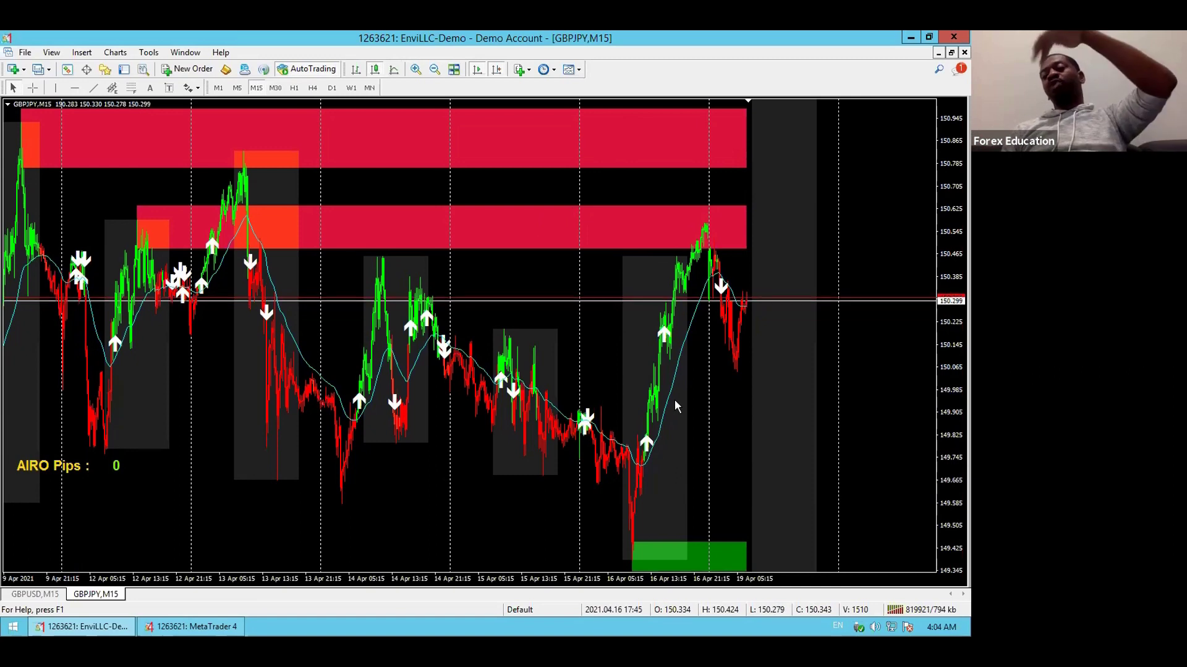
{"action": "left_click", "coordinate": [415, 69]}
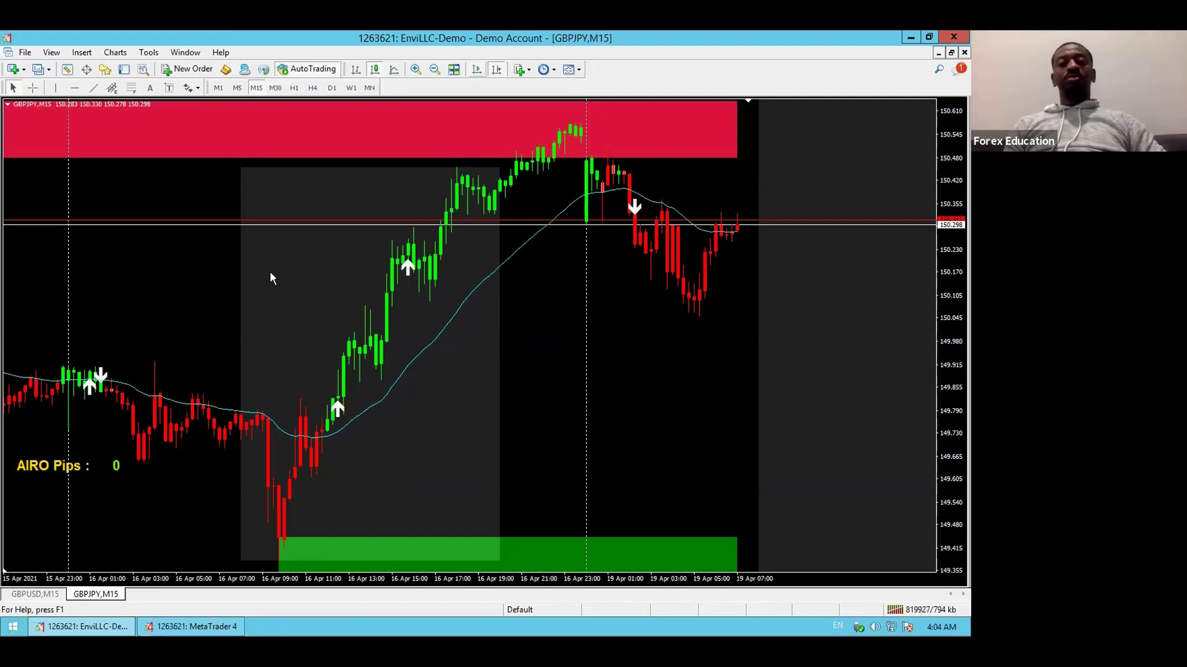
{"action": "left_click_drag", "start_coordinate": [269, 271], "coordinate": [964, 381]}
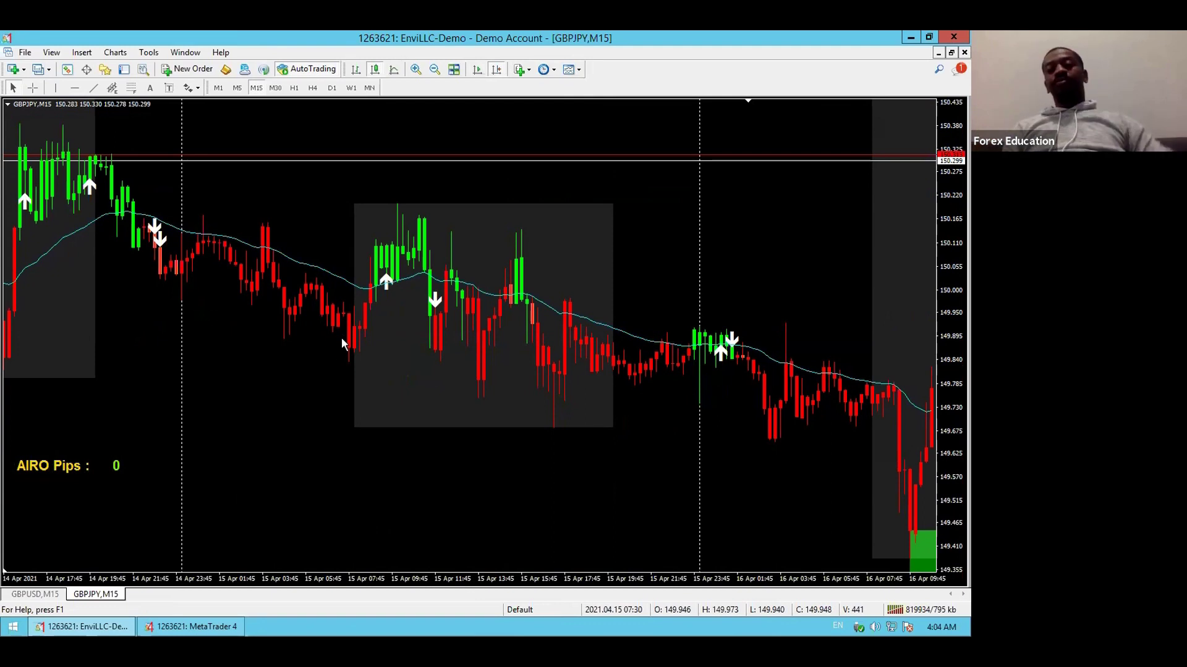
{"action": "left_click", "coordinate": [441, 71]}
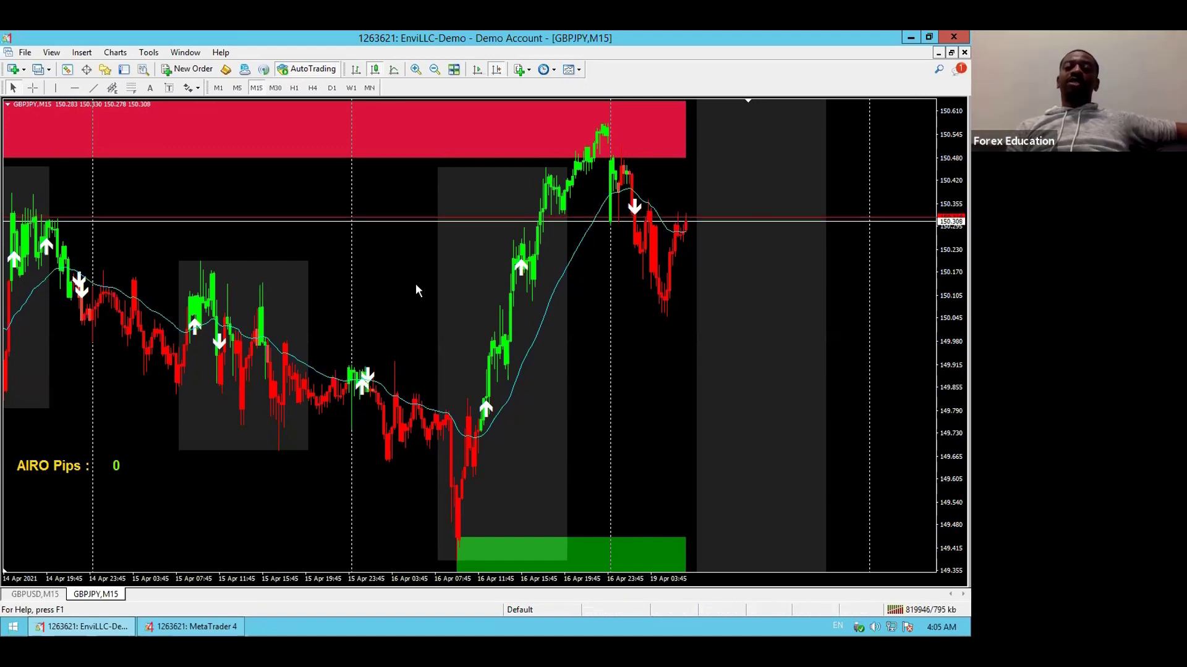
{"action": "mouse_move", "coordinate": [263, 302]}
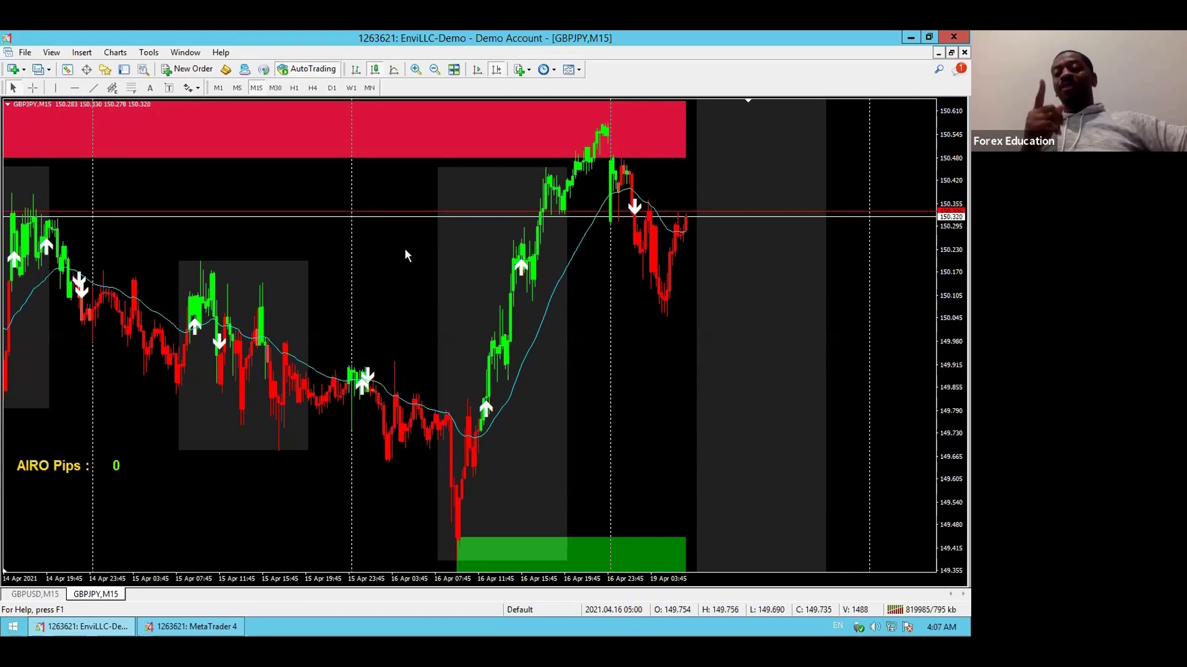
{"action": "left_click", "coordinate": [436, 70]}
{"action": "left_click", "coordinate": [436, 71]}
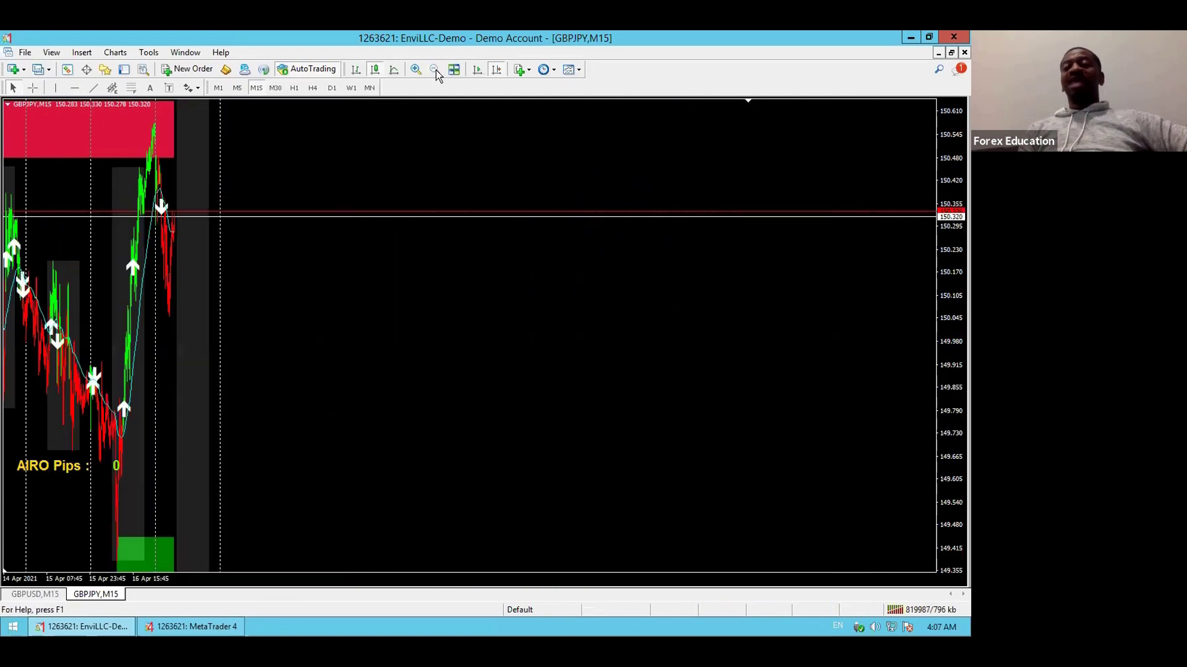
Return the GBPJPY chart to the latest bars with auto scroll and compare recent AIRO signals with the red and green zones
{"action": "left_click", "coordinate": [478, 69]}
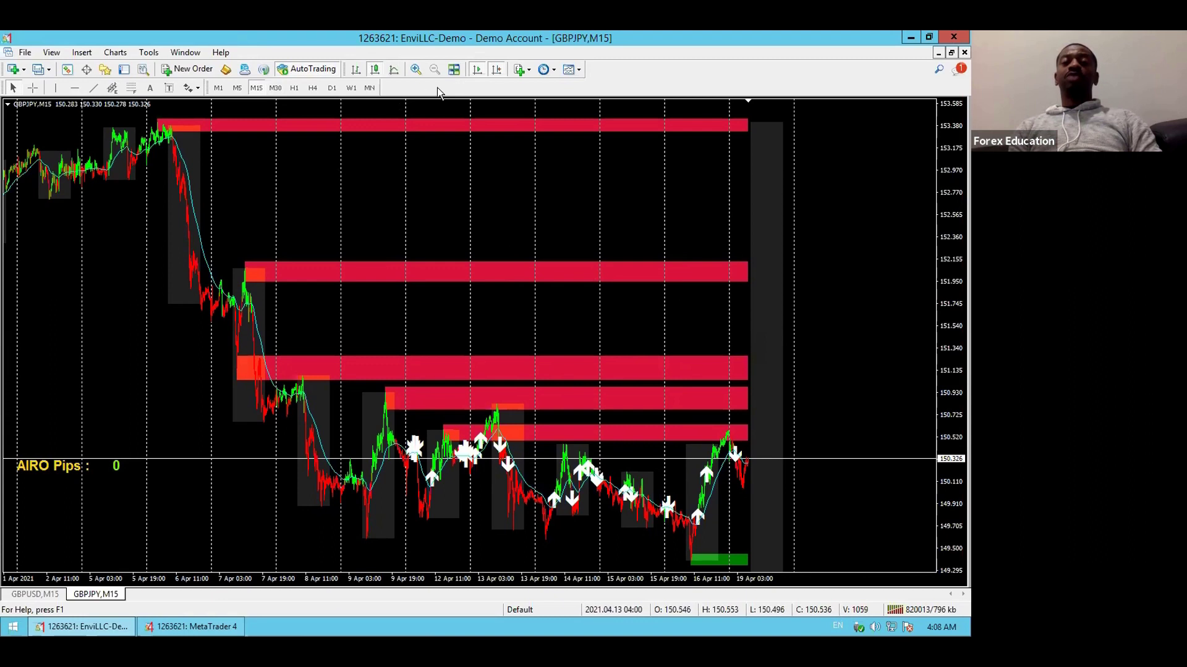
{"action": "left_click", "coordinate": [416, 68]}
{"action": "left_click", "coordinate": [416, 68]}
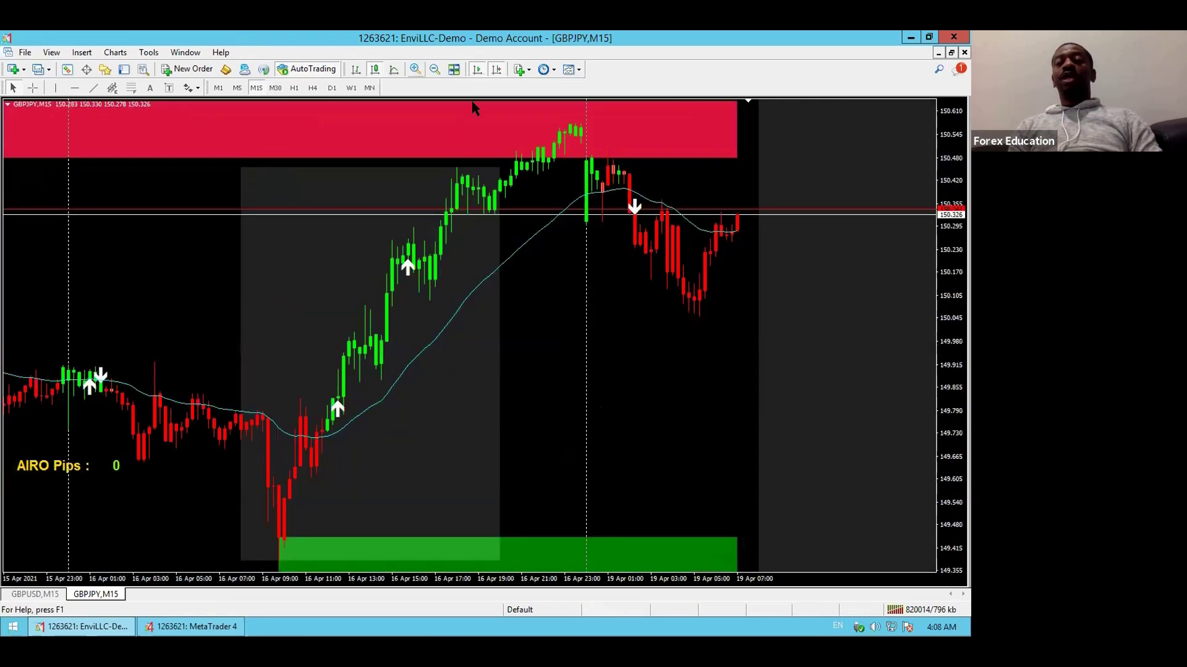
{"action": "left_click", "coordinate": [435, 69]}
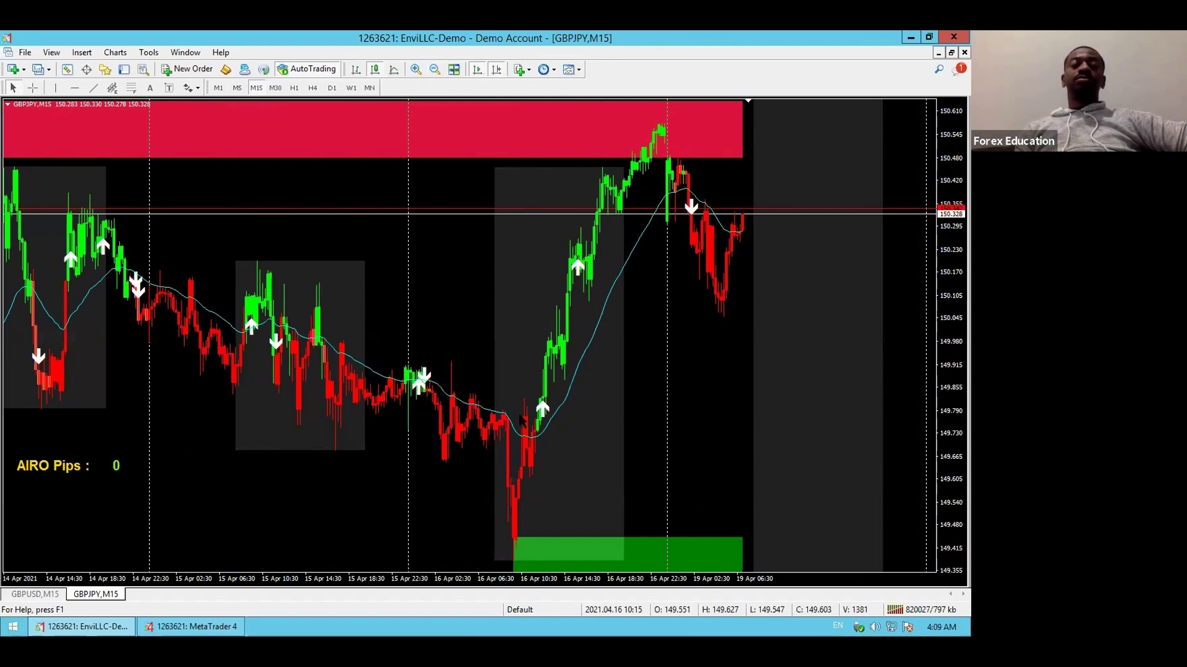
{"action": "left_click", "coordinate": [434, 70]}
{"action": "left_click", "coordinate": [435, 70]}
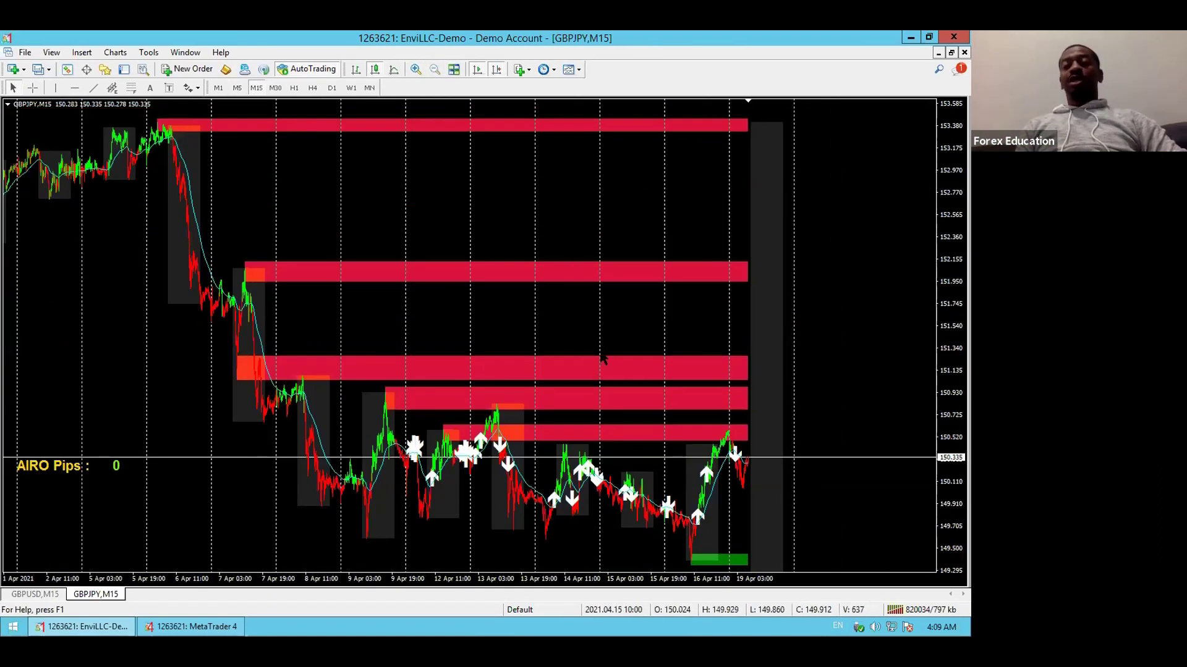
{"action": "left_click", "coordinate": [416, 69]}
{"action": "left_click", "coordinate": [416, 69]}
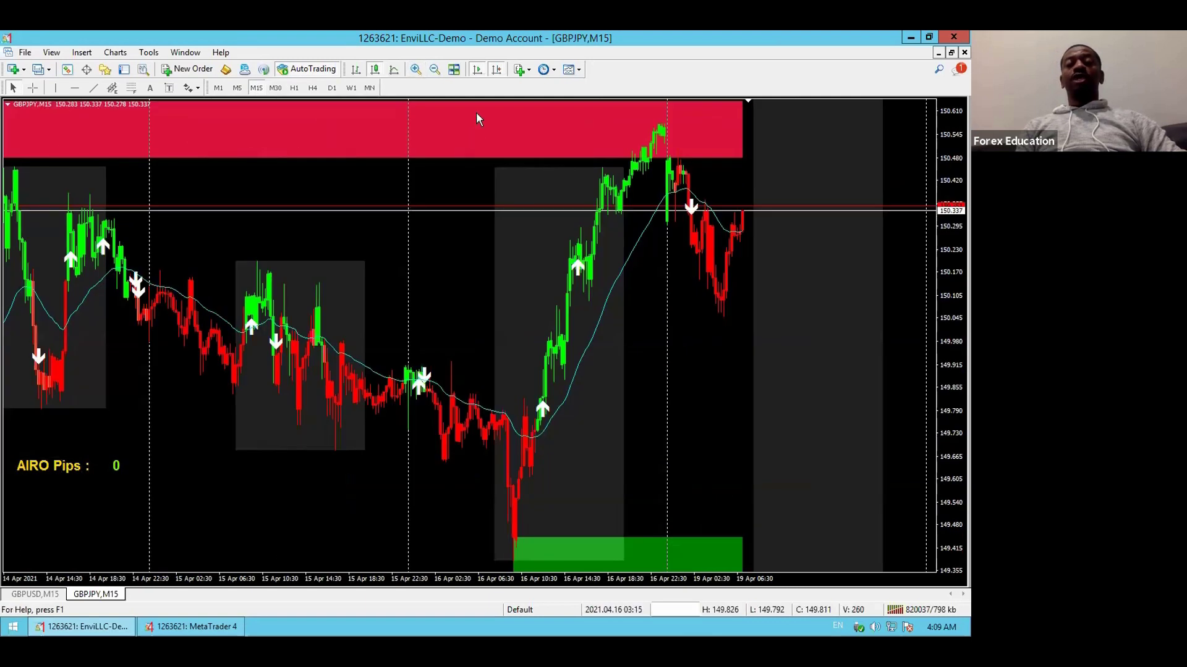
Examine the bearish AIRO signals below the red zones in the 13 April session of the GBPJPY chart
{"action": "left_click_drag", "start_coordinate": [375, 261], "coordinate": [804, 273]}
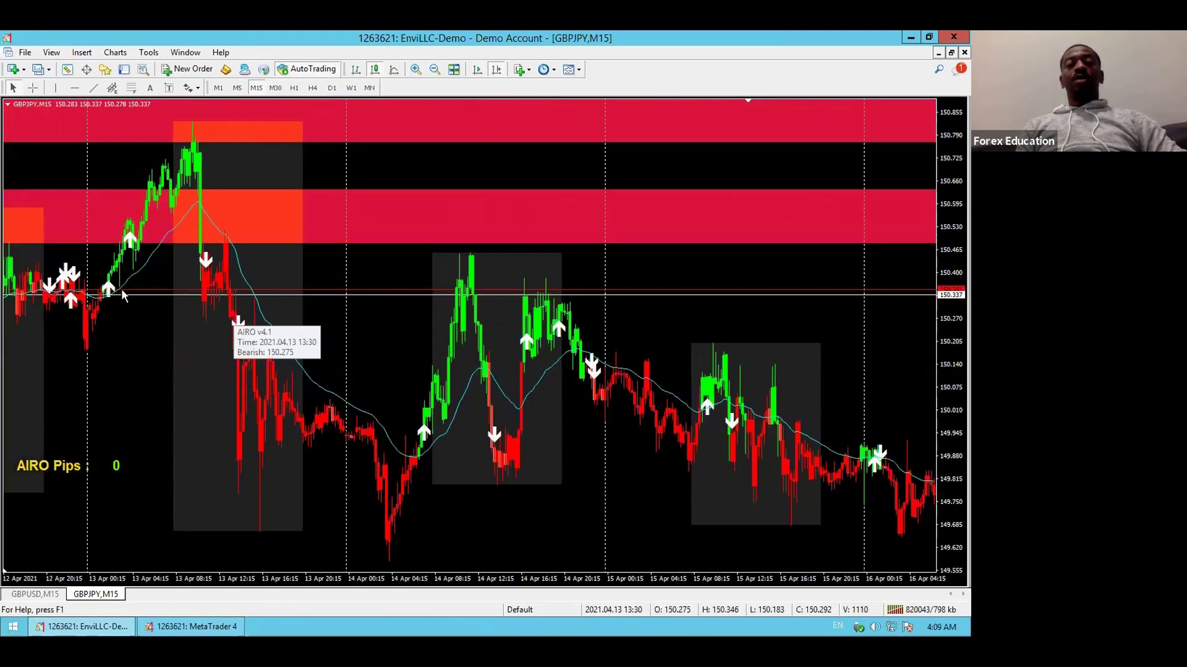
{"action": "left_click_drag", "start_coordinate": [122, 287], "coordinate": [241, 322]}
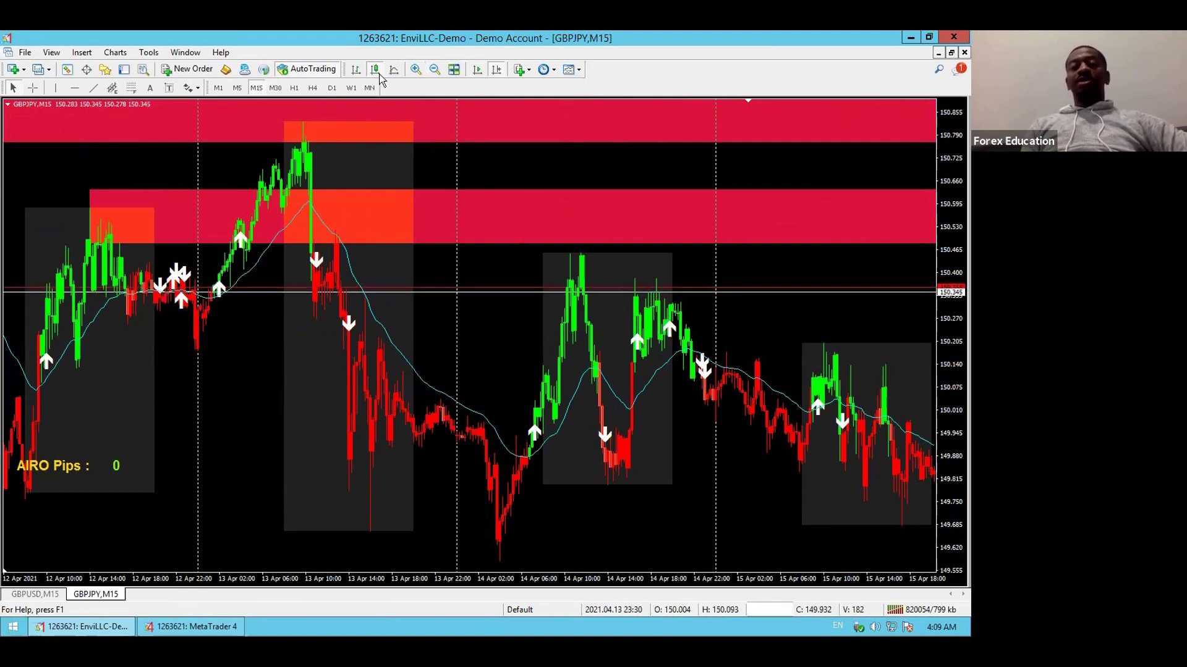
{"action": "left_click", "coordinate": [416, 70]}
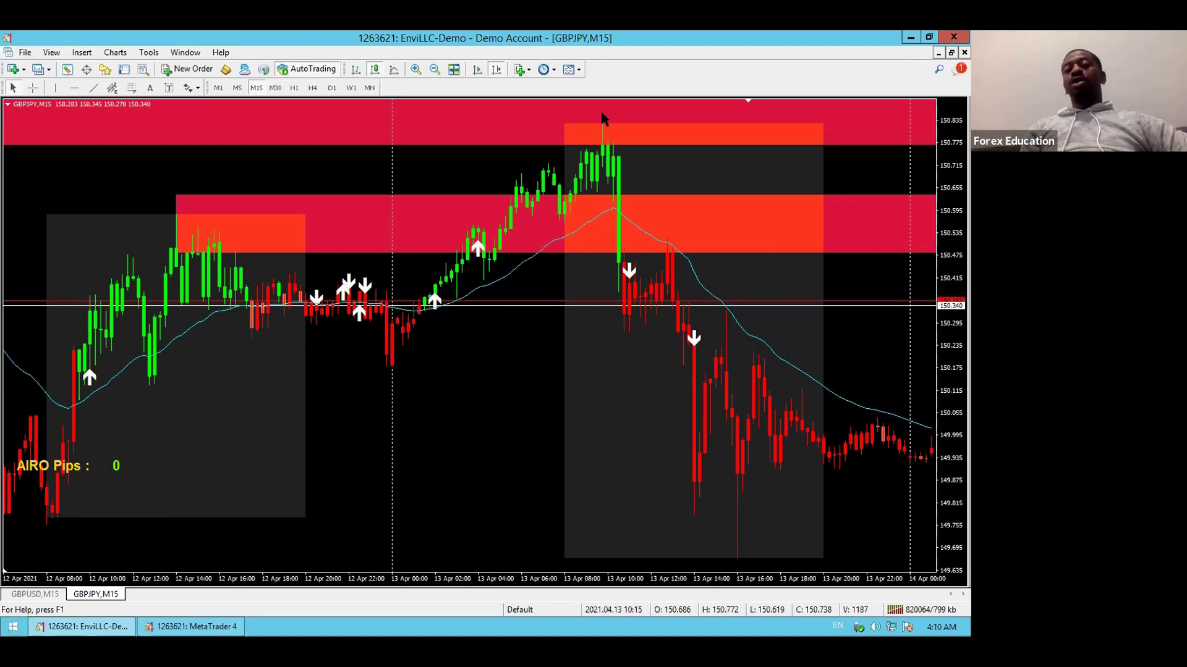
{"action": "mouse_move", "coordinate": [608, 159]}
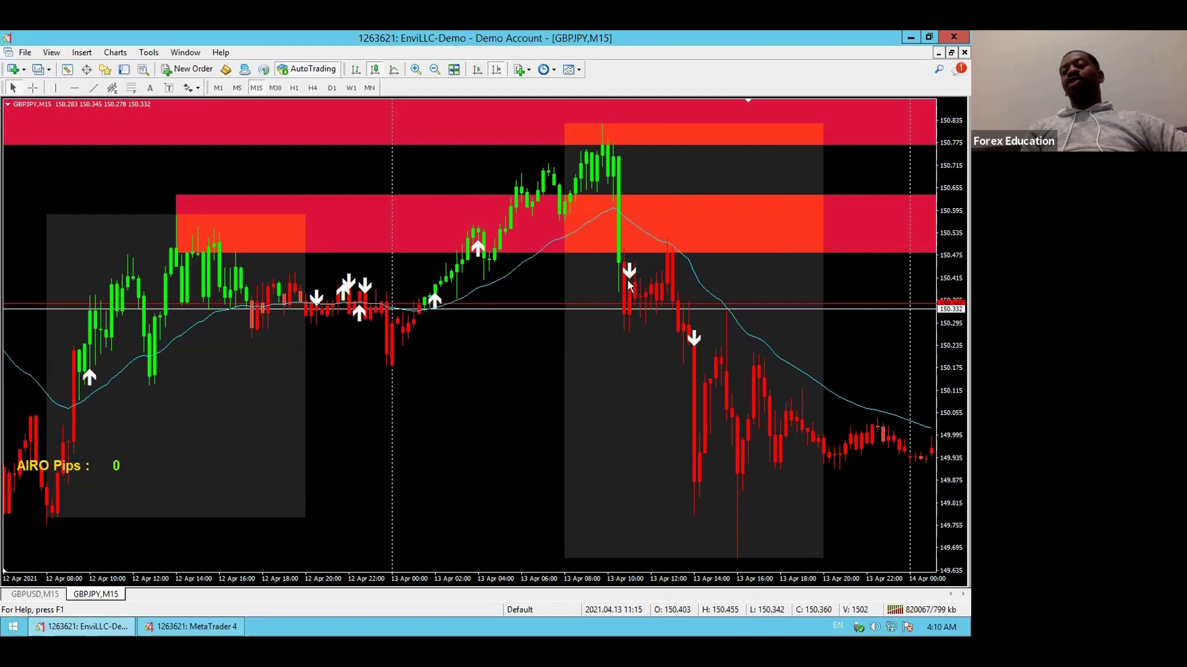
{"action": "mouse_move", "coordinate": [625, 285]}
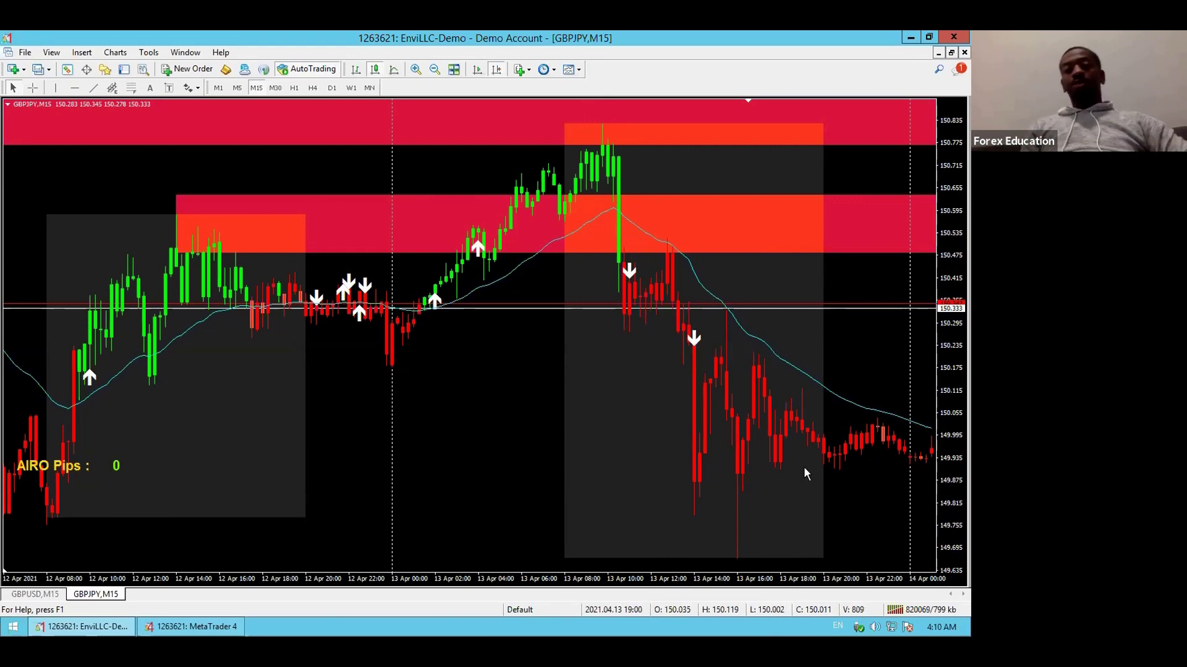
Measure with the crosshair from the 13 April 11:15 GBPJPY candle up to the pullback and down to the session low
{"action": "left_click", "coordinate": [33, 88]}
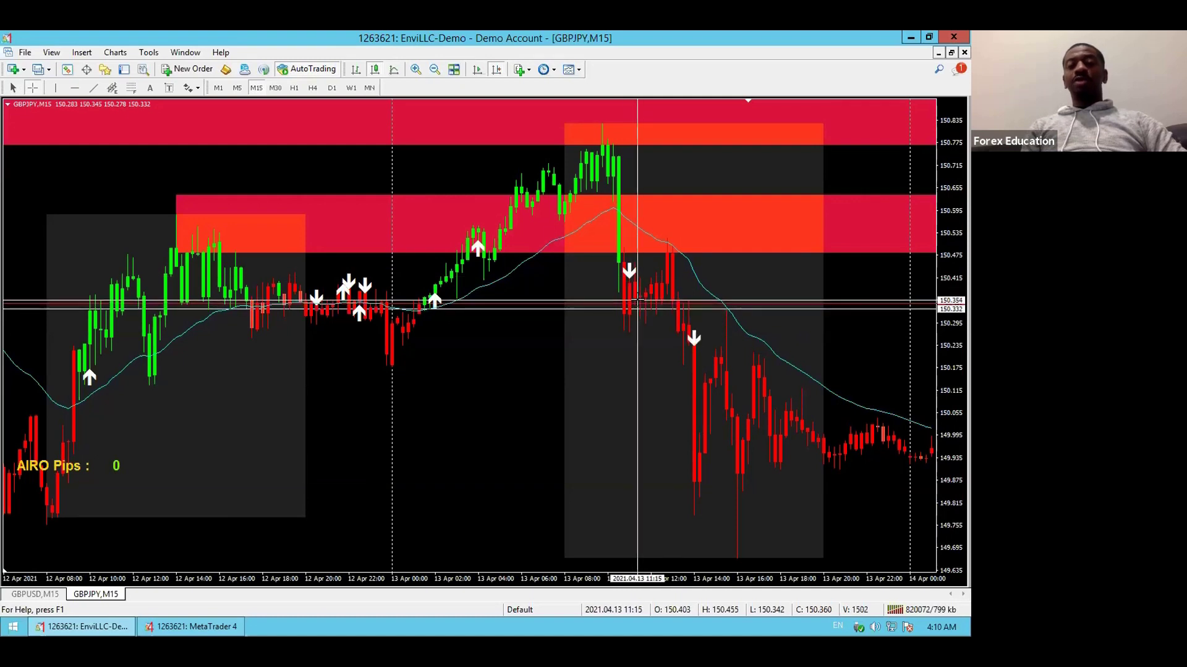
{"action": "left_click_drag", "start_coordinate": [637, 301], "coordinate": [667, 266]}
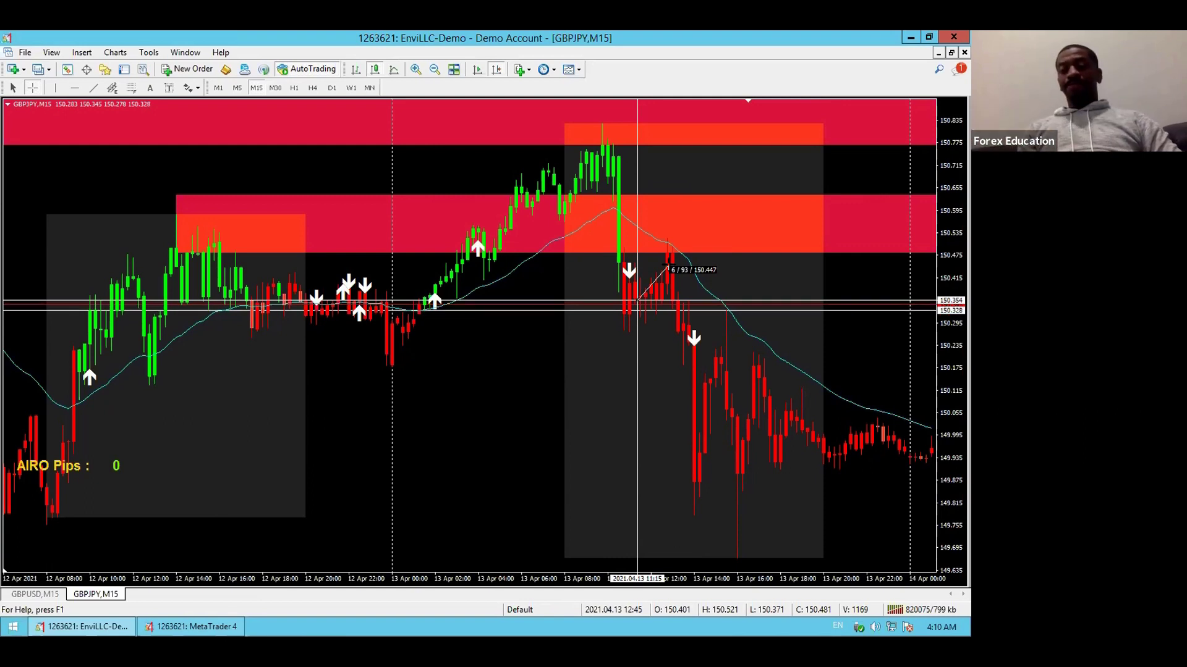
{"action": "left_click_drag", "start_coordinate": [666, 266], "coordinate": [741, 555]}
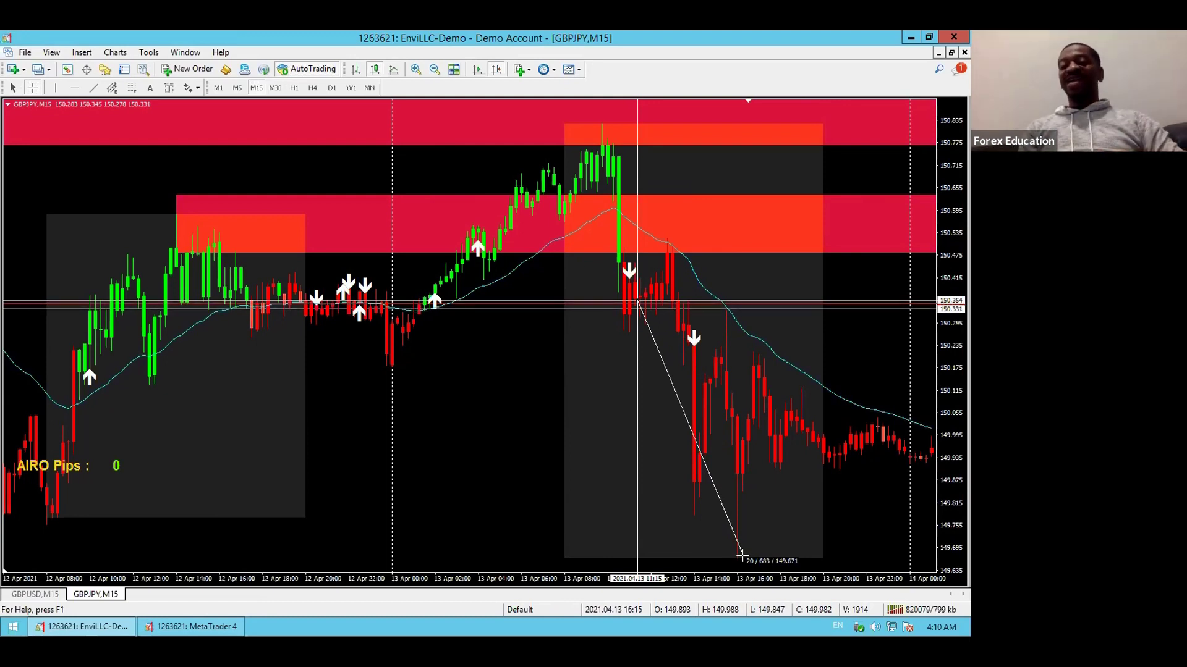
{"action": "left_click_drag", "start_coordinate": [740, 533], "coordinate": [740, 533]}
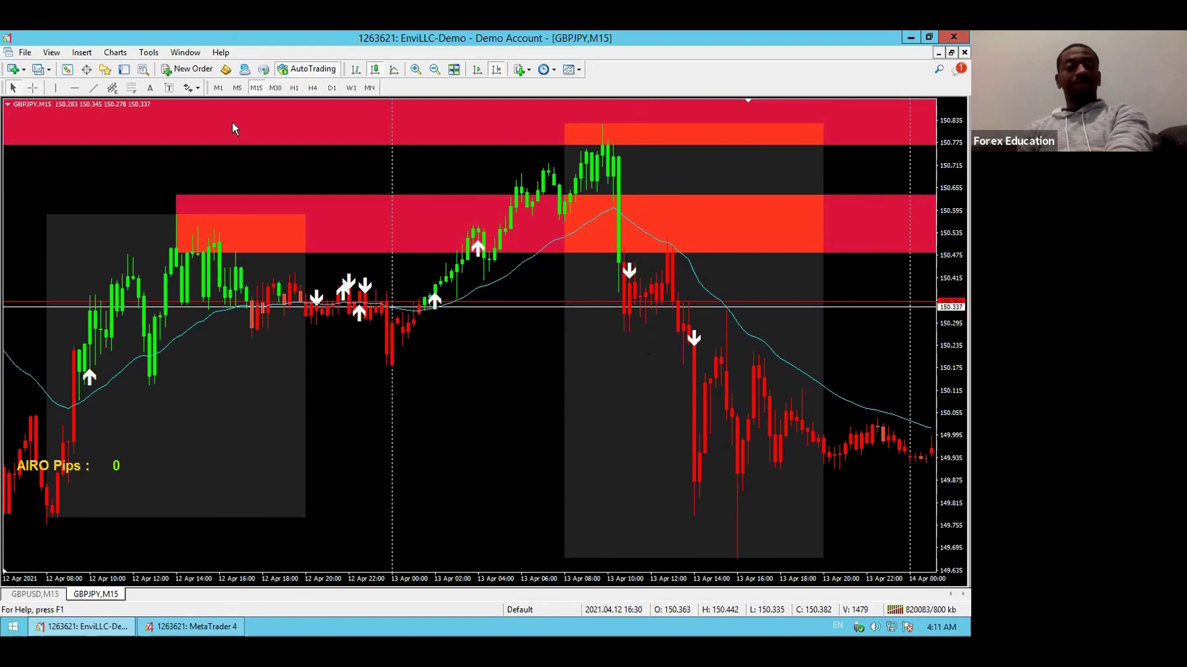
Go back to the GBPUSD chart that holds the Airo Dashboard
{"action": "left_click", "coordinate": [8, 53]}
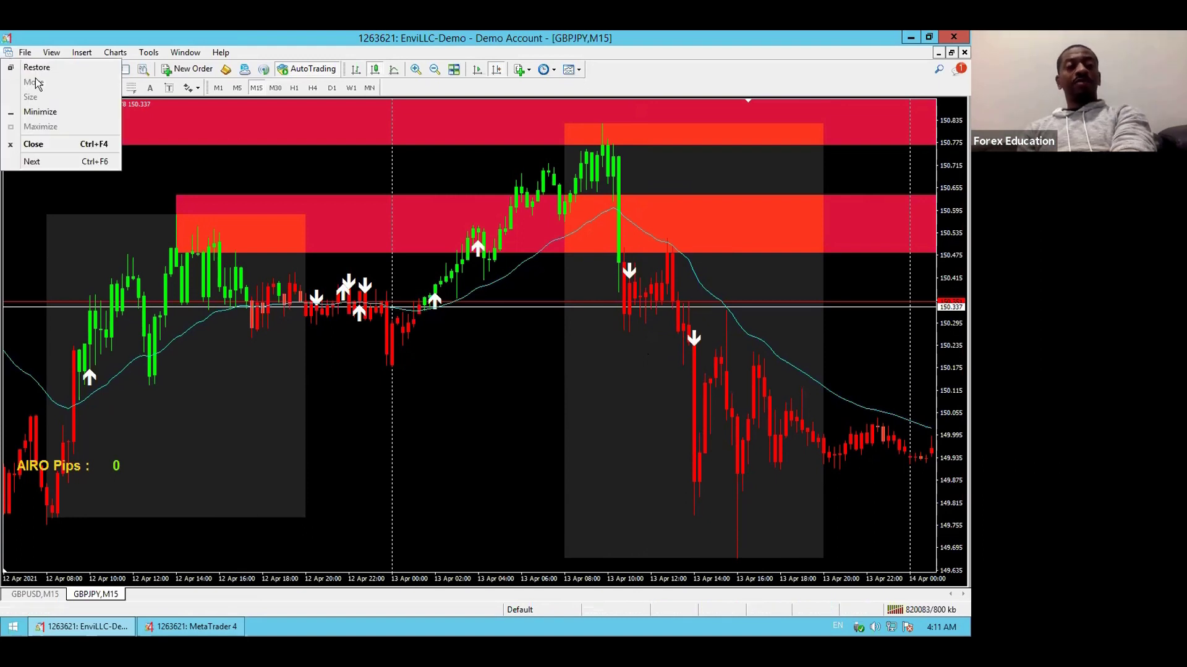
{"action": "left_click", "coordinate": [258, 199]}
{"action": "scroll", "coordinate": [258, 199], "scroll_direction": "up", "scroll_amount": 3}
{"action": "left_click", "coordinate": [38, 594]}
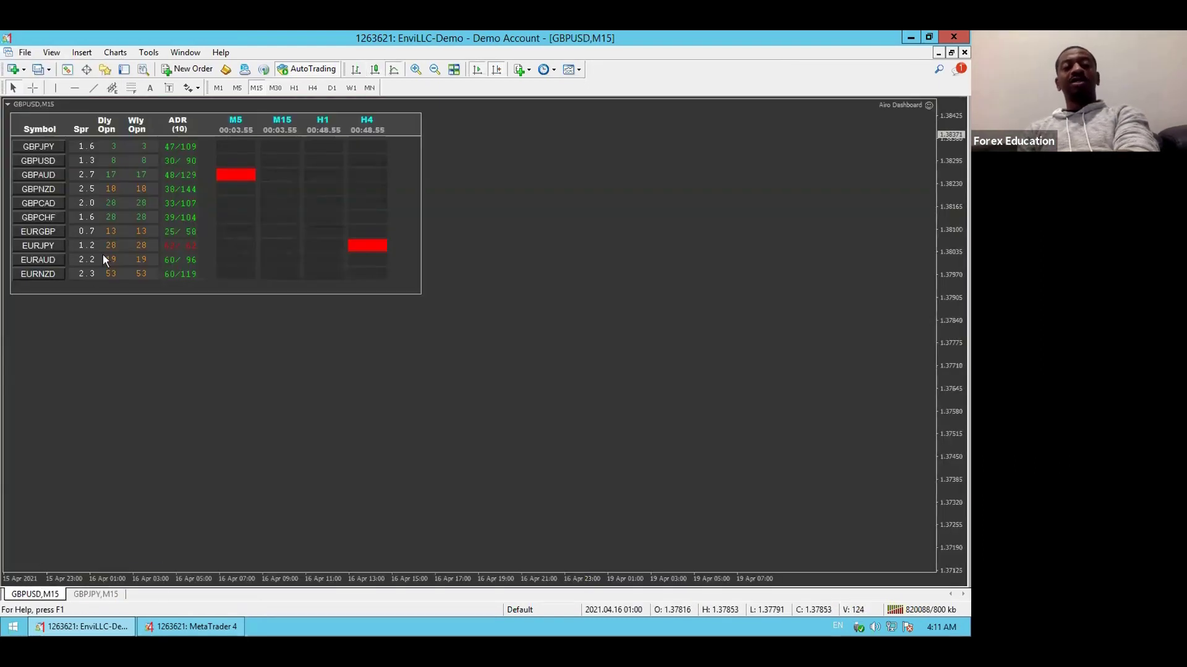
Open the EURJPY M15 chart from the Airo Dashboard, review its zones and arrows, and close the chart
{"action": "left_click", "coordinate": [278, 247]}
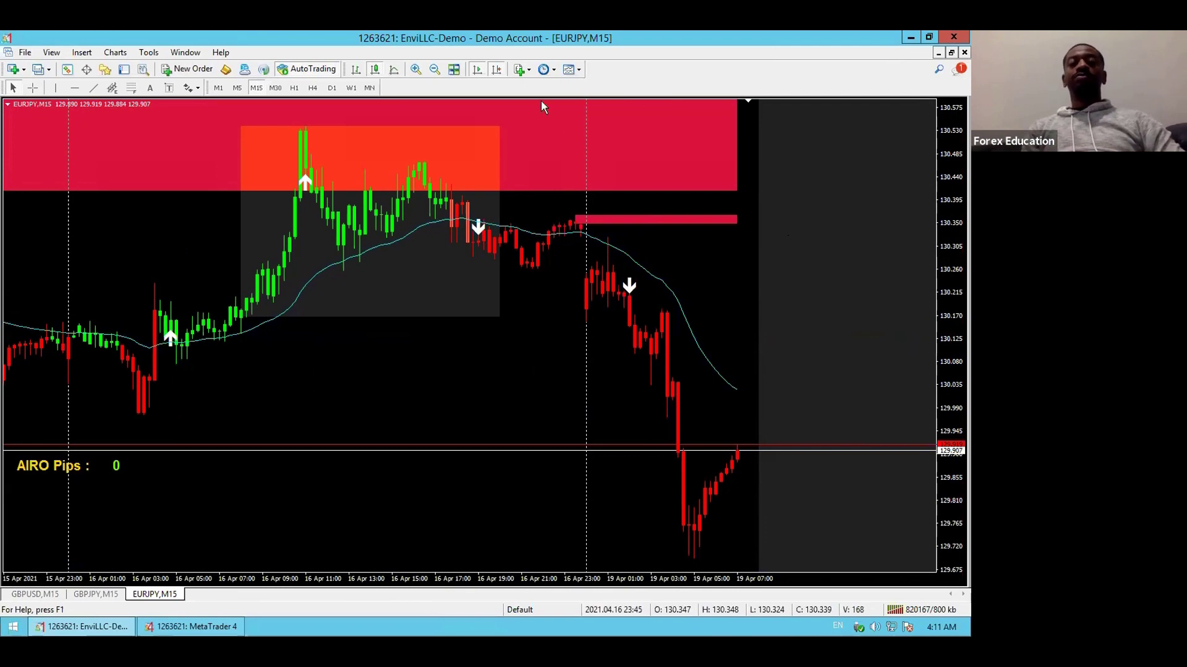
{"action": "left_click", "coordinate": [440, 69]}
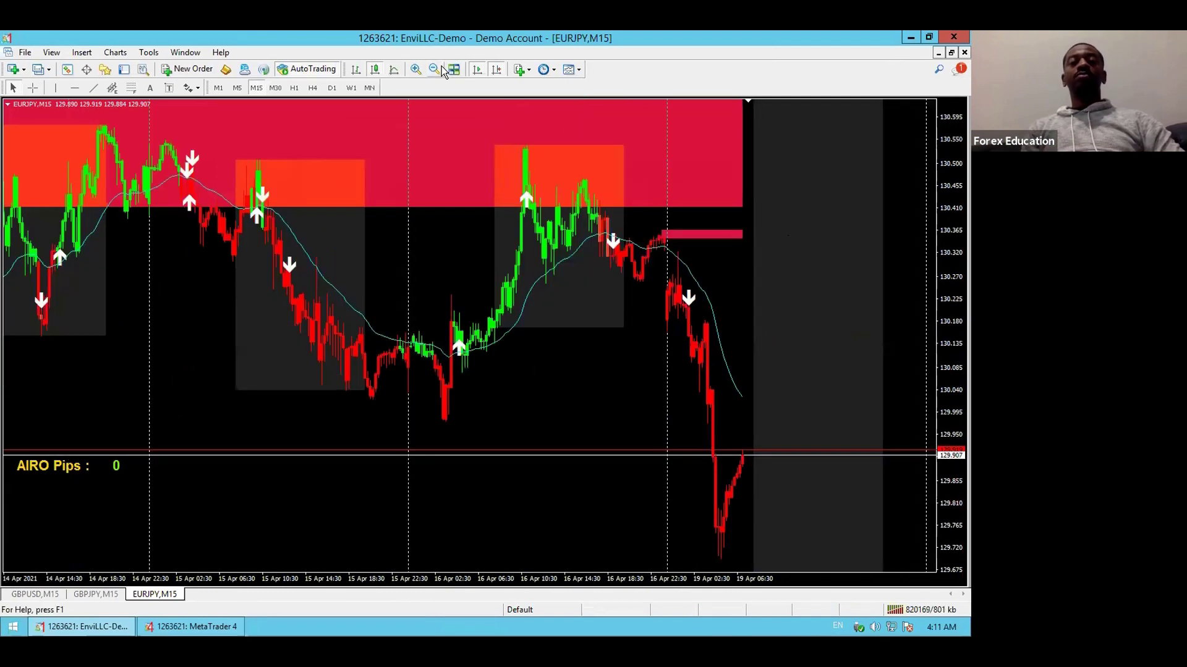
{"action": "left_click", "coordinate": [434, 69]}
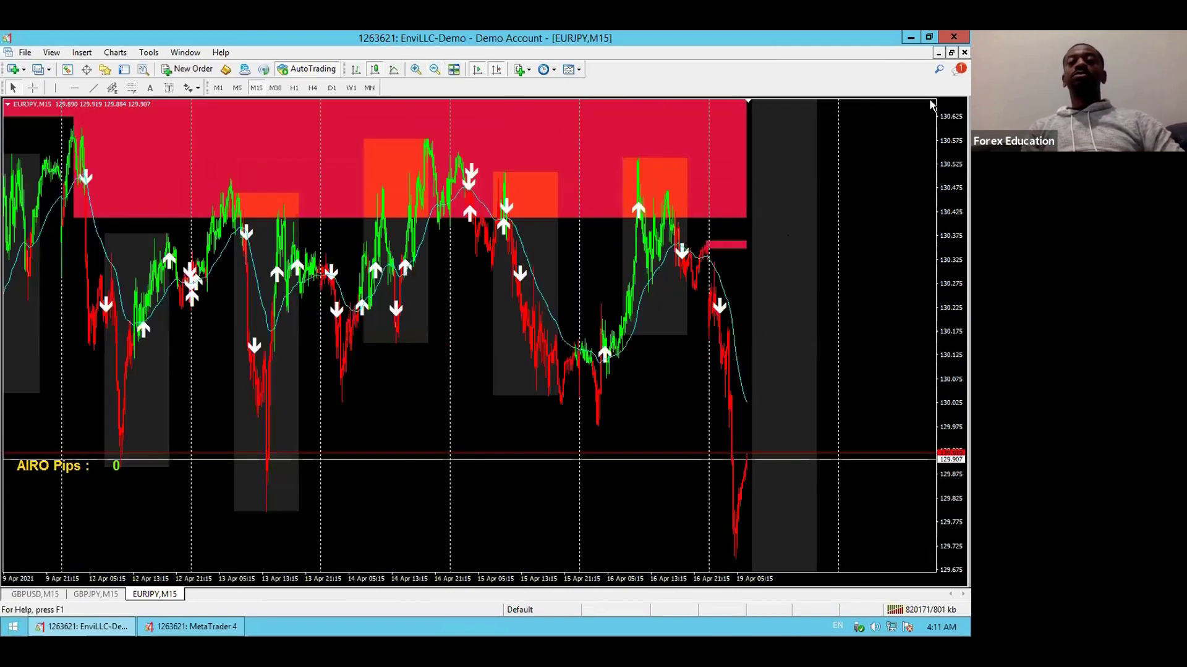
{"action": "left_click", "coordinate": [964, 53]}
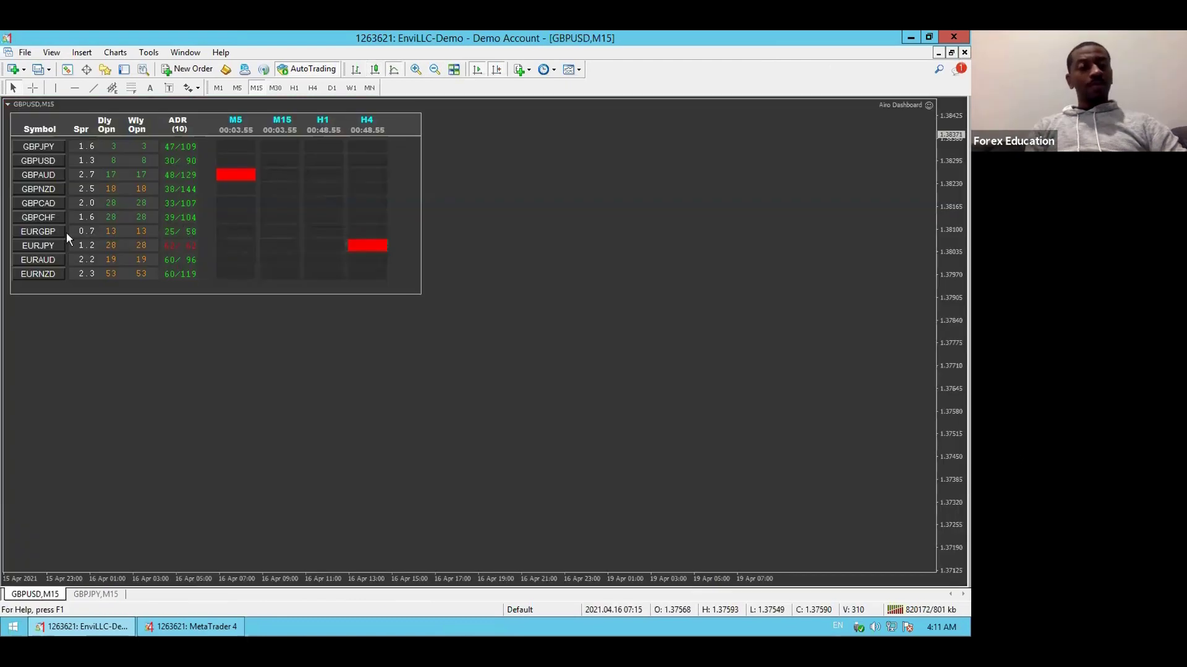
Open the EURNZD M15 chart from the Airo Dashboard and review its arrows and zones across the earlier April sessions
{"action": "left_click", "coordinate": [276, 269]}
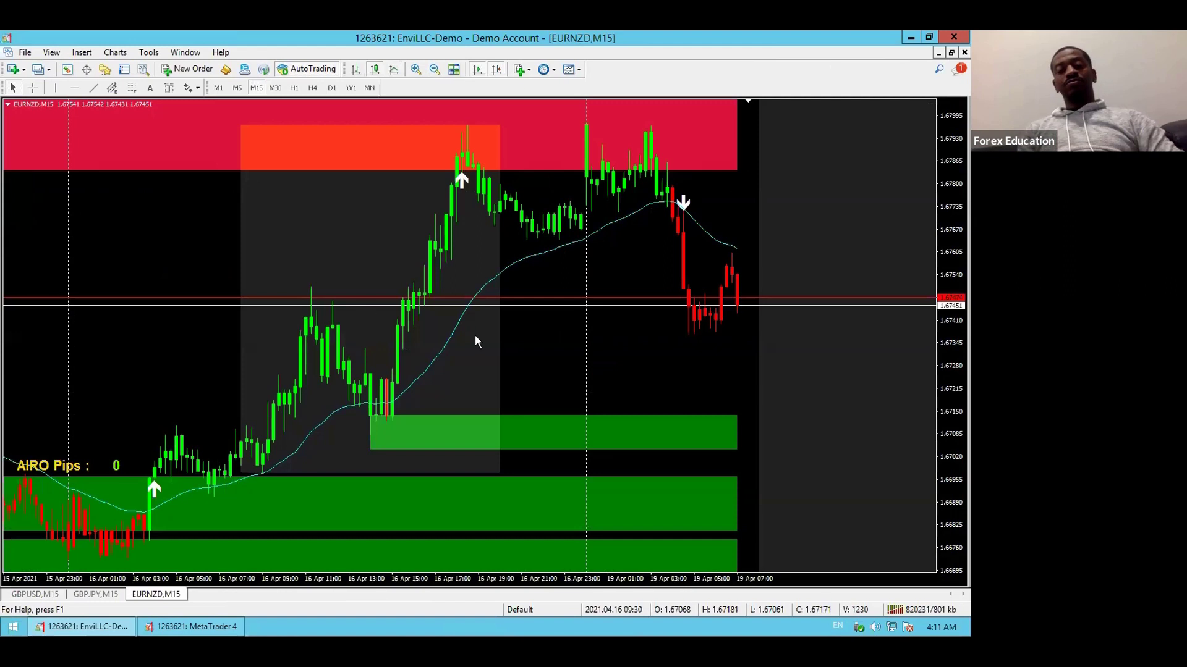
{"action": "left_click", "coordinate": [434, 69]}
{"action": "left_click", "coordinate": [434, 70]}
{"action": "left_click", "coordinate": [434, 70]}
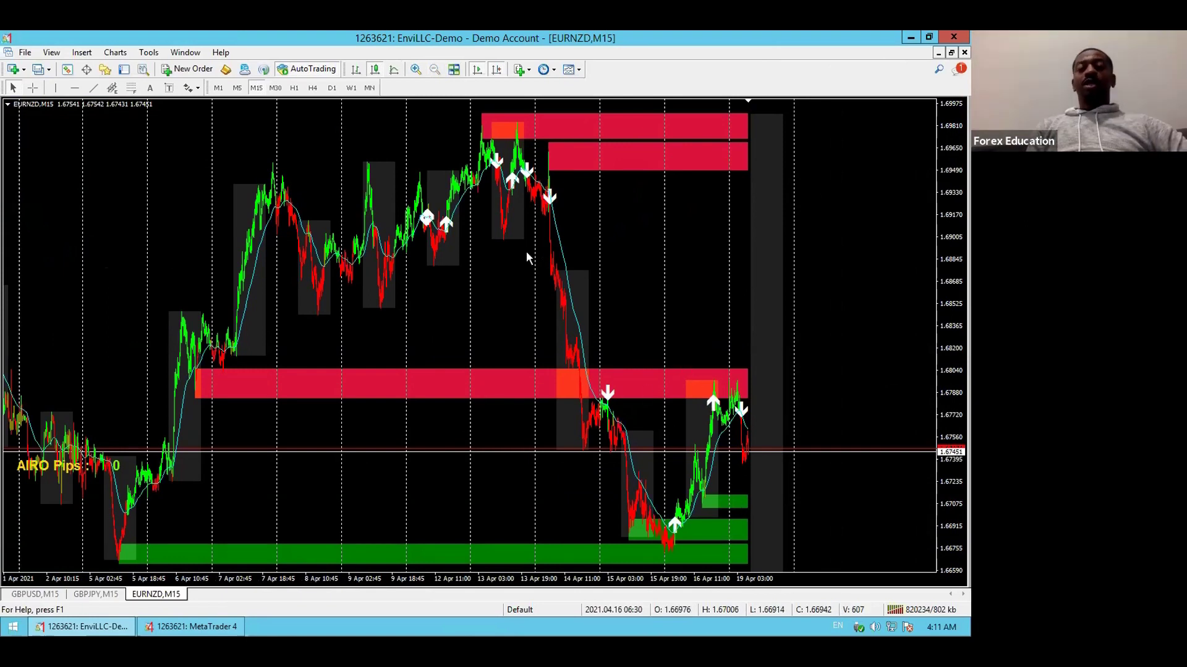
{"action": "left_click", "coordinate": [416, 74]}
{"action": "left_click", "coordinate": [416, 74]}
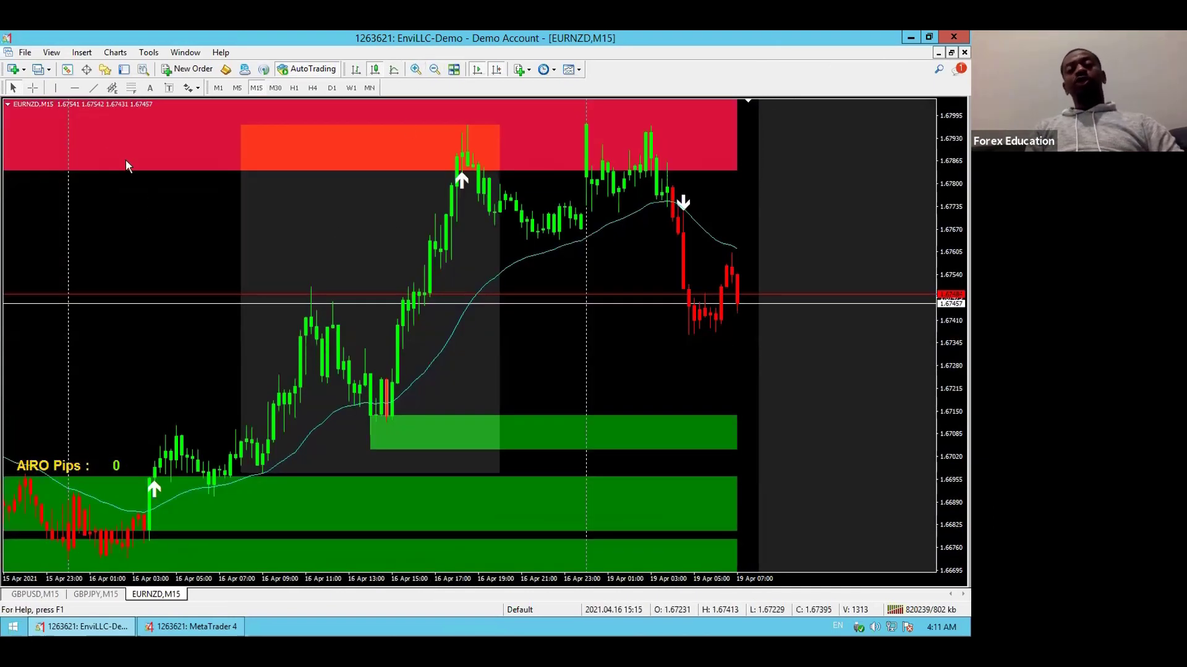
Measure with the crosshair from the uppermost green zone at 19 April 06:15 up to the red zone, and review the preceding arrows on EURNZD
{"action": "left_click", "coordinate": [32, 88]}
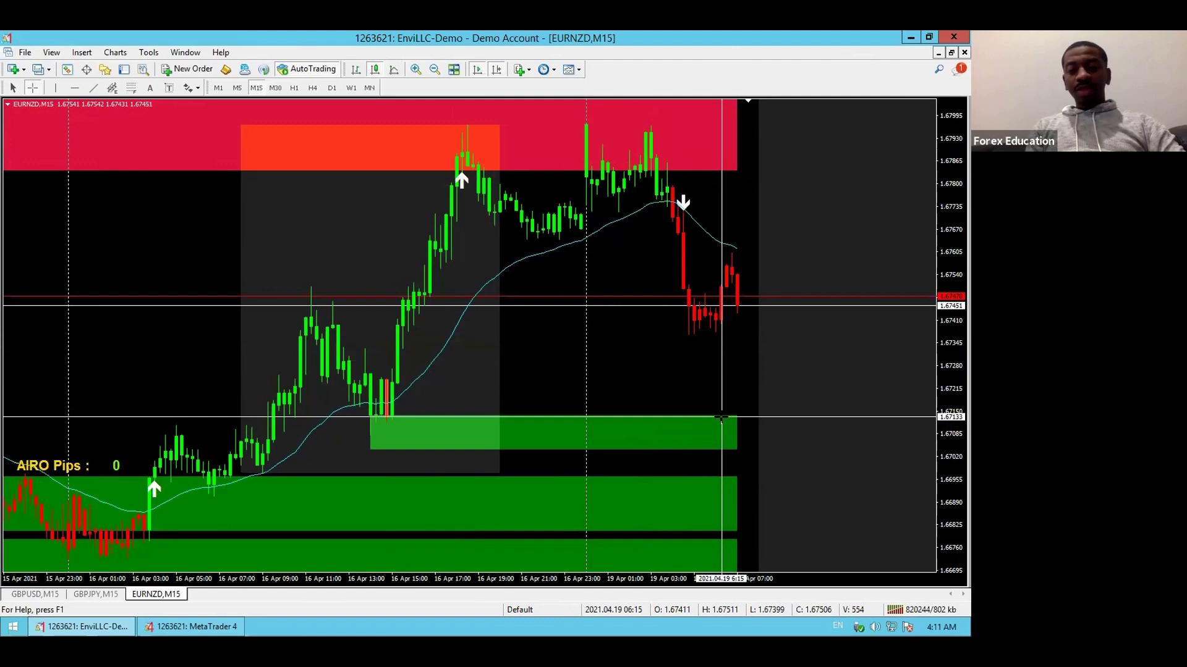
{"action": "left_click_drag", "start_coordinate": [721, 417], "coordinate": [729, 180]}
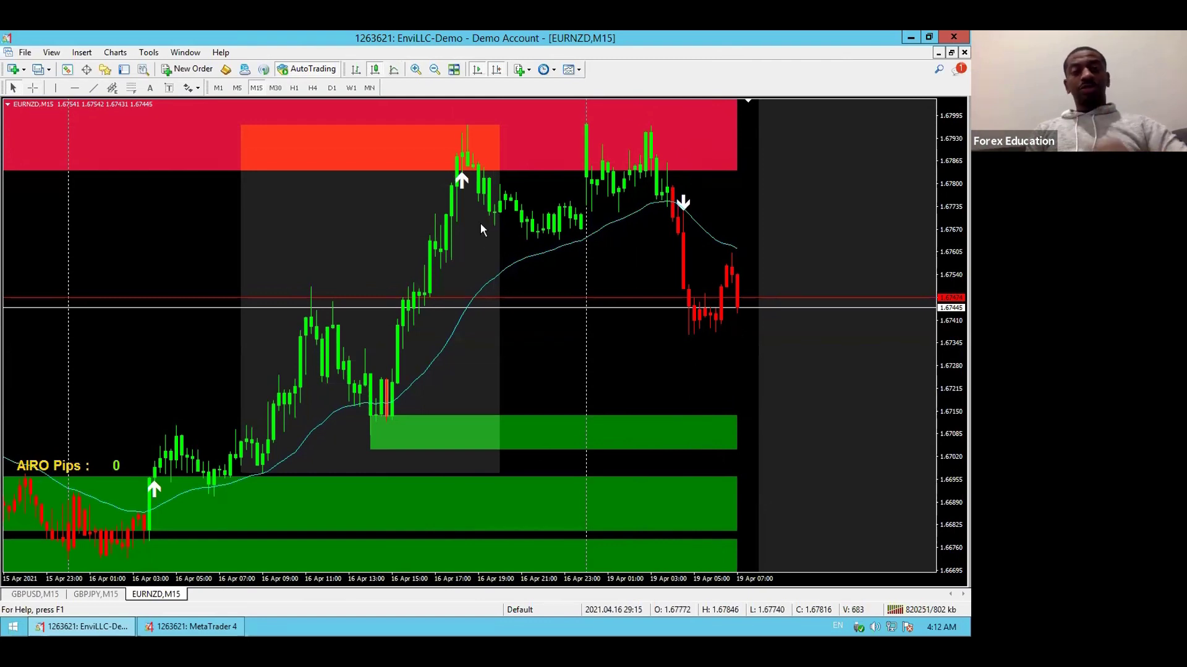
{"action": "left_click", "coordinate": [435, 69]}
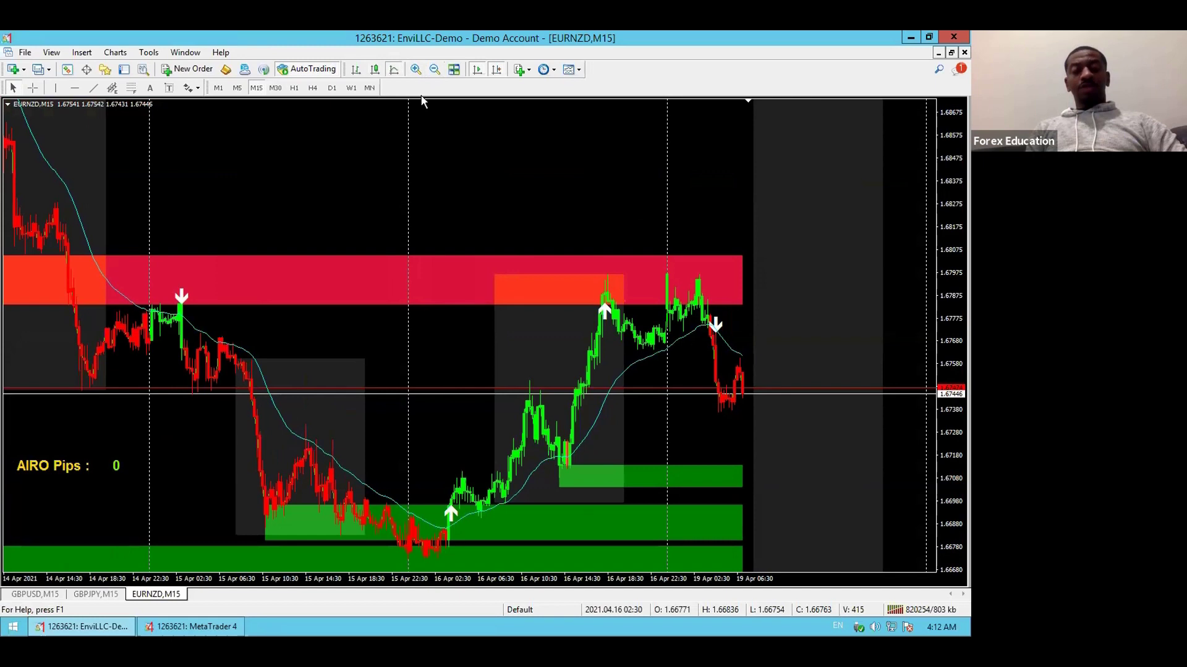
{"action": "left_click", "coordinate": [415, 69]}
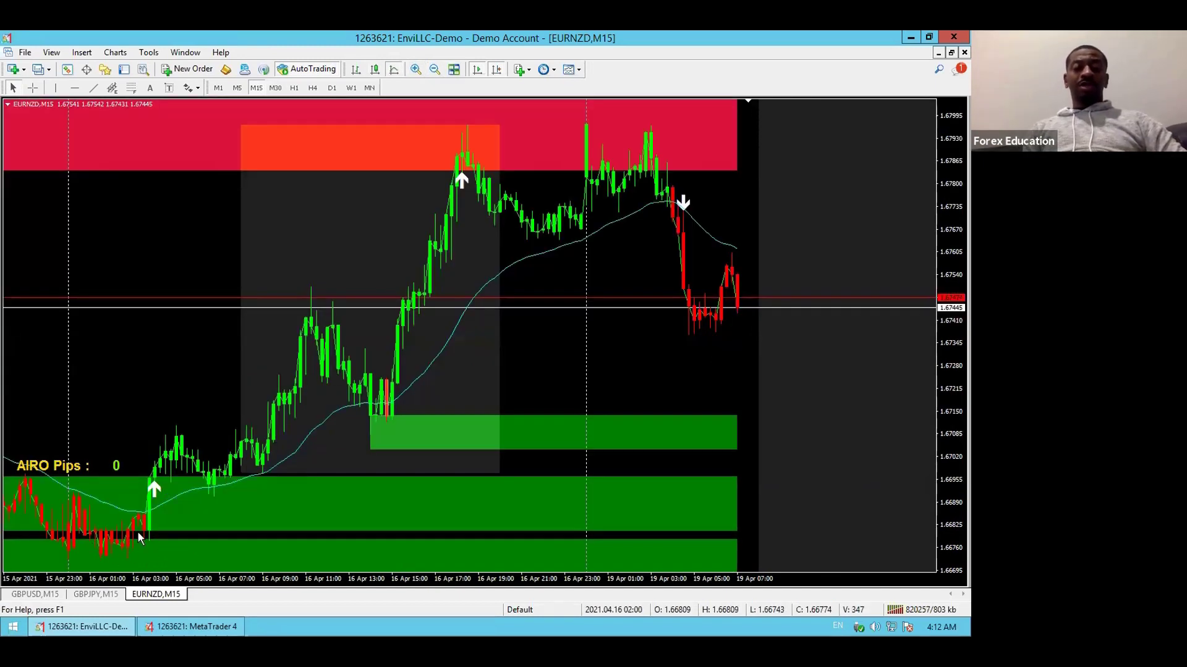
Measure with the crosshair from the 16 April 04:15 EURNZD candle beside the bullish arrow up along the rise toward the red zone
{"action": "left_click", "coordinate": [33, 87]}
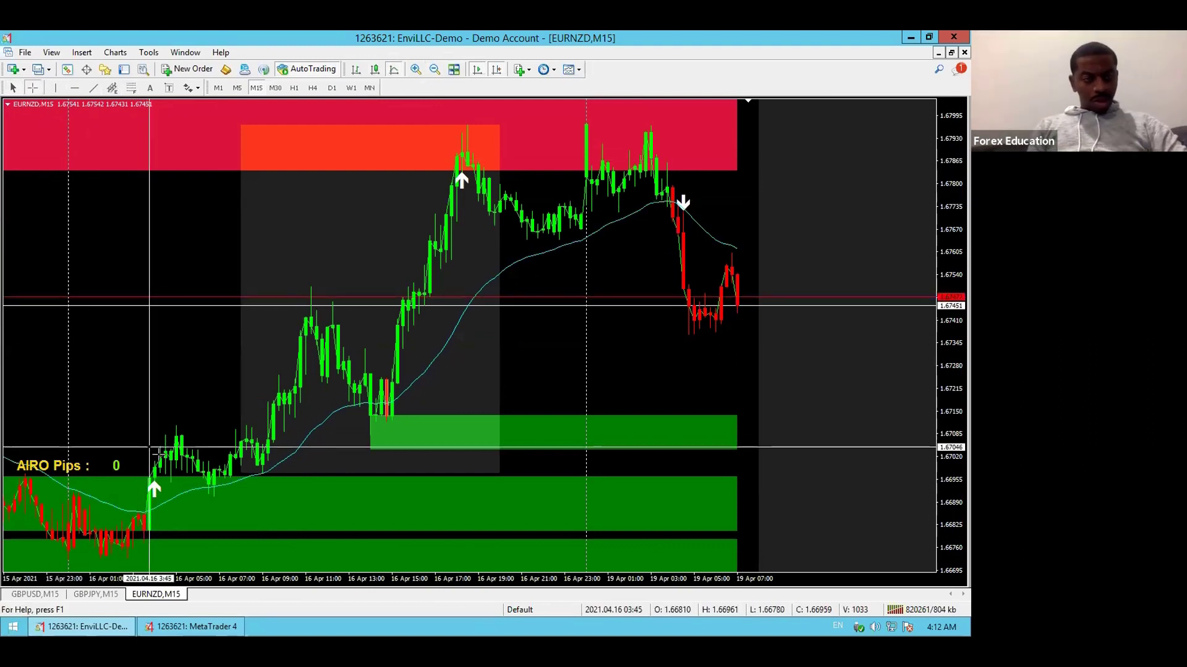
{"action": "mouse_move", "coordinate": [160, 470]}
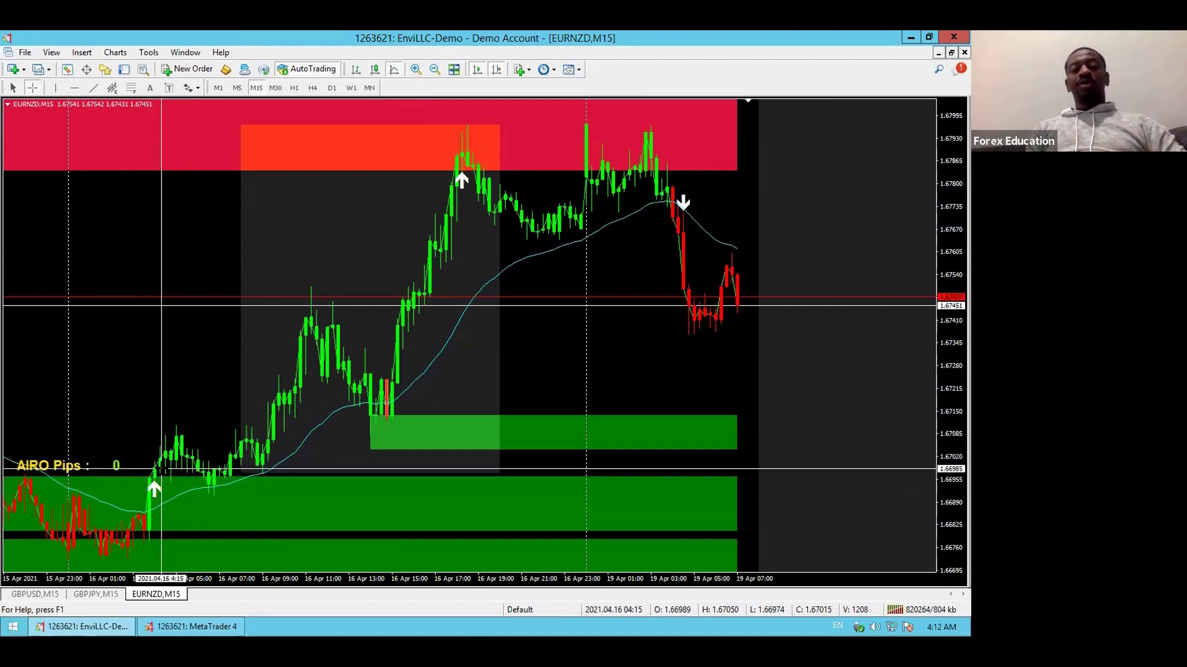
{"action": "left_click_drag", "start_coordinate": [161, 469], "coordinate": [372, 262]}
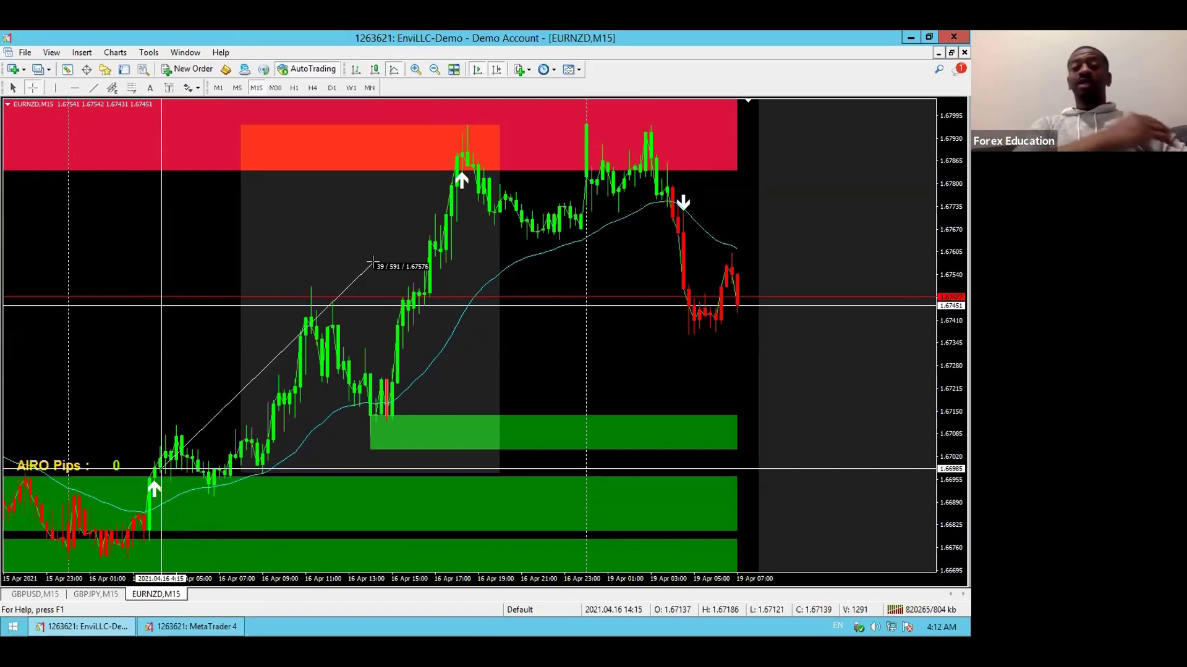
{"action": "left_click_drag", "start_coordinate": [373, 262], "coordinate": [373, 264]}
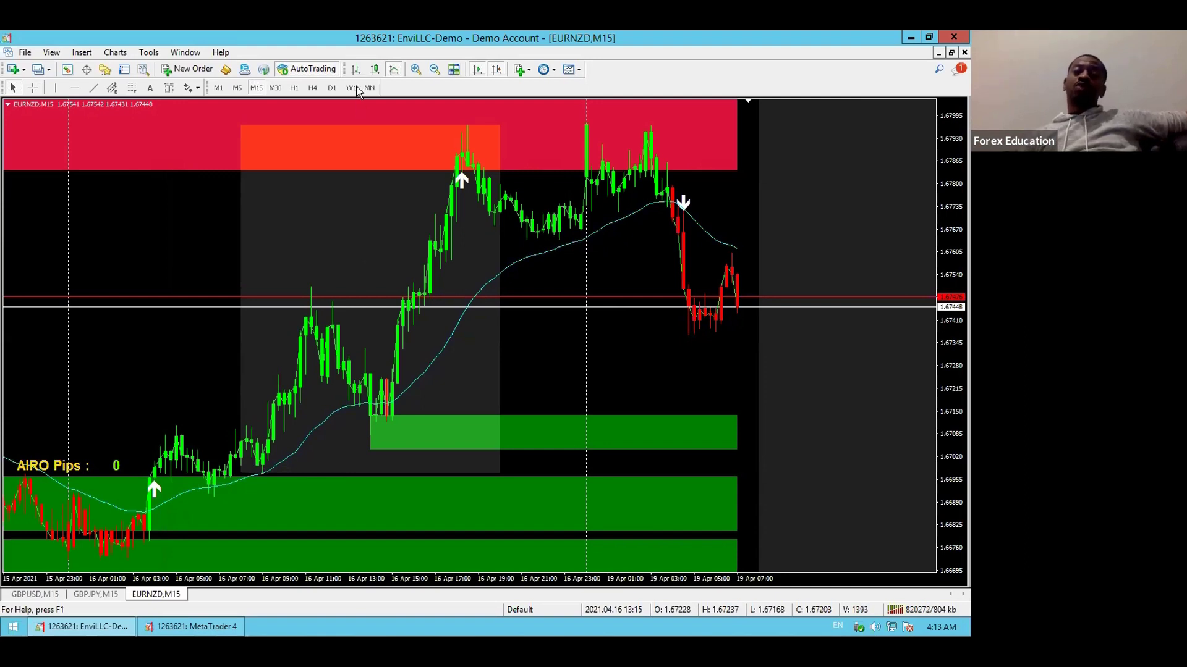
{"action": "mouse_move", "coordinate": [364, 38]}
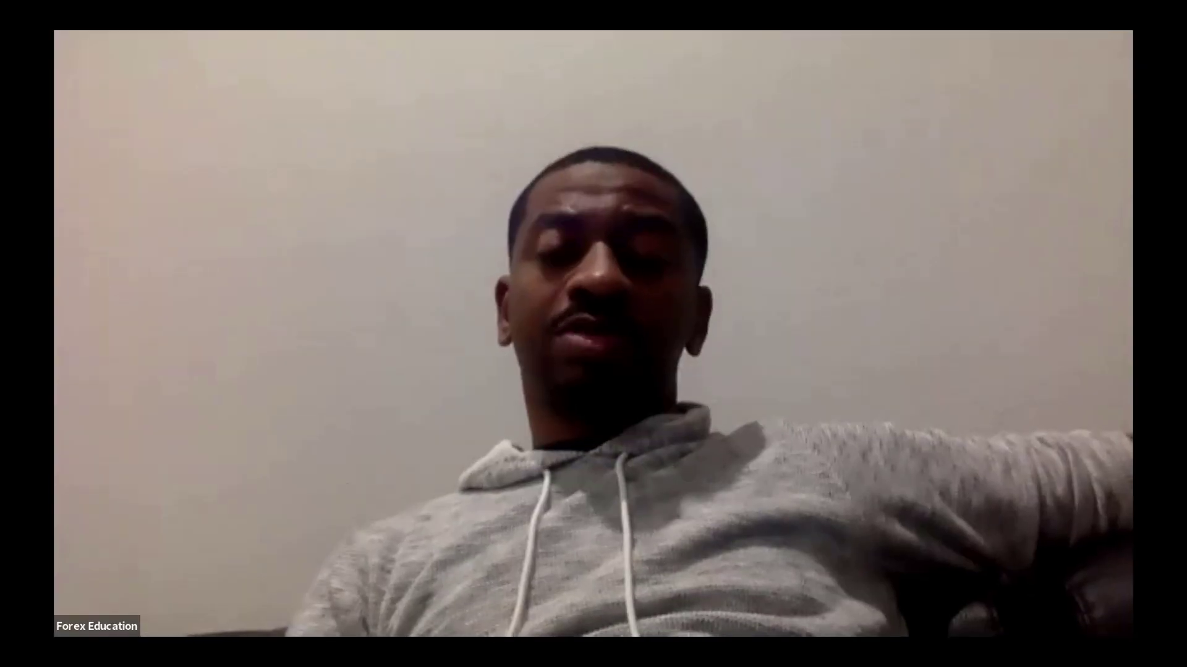